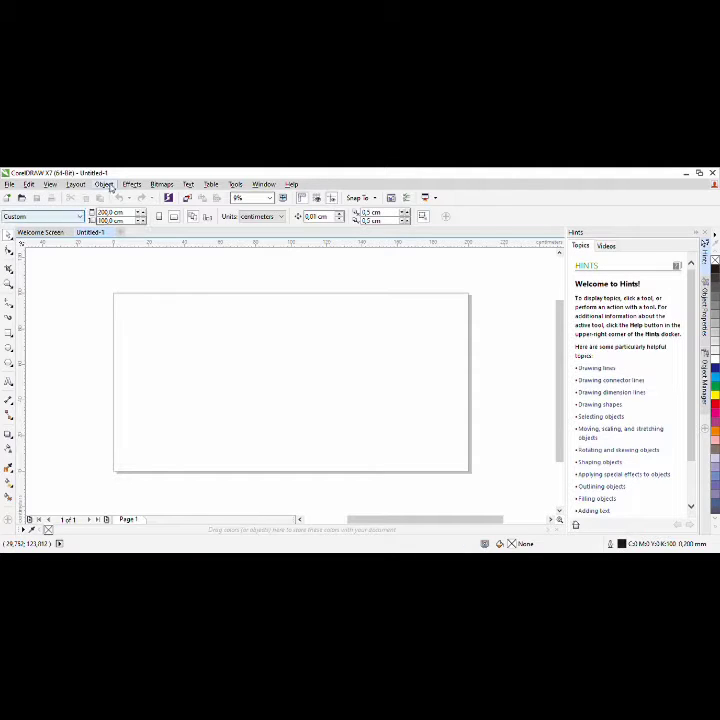
Set the page to 200 cm wide by 100 cm high in landscape.
{"action": "left_click", "coordinate": [136, 214]}
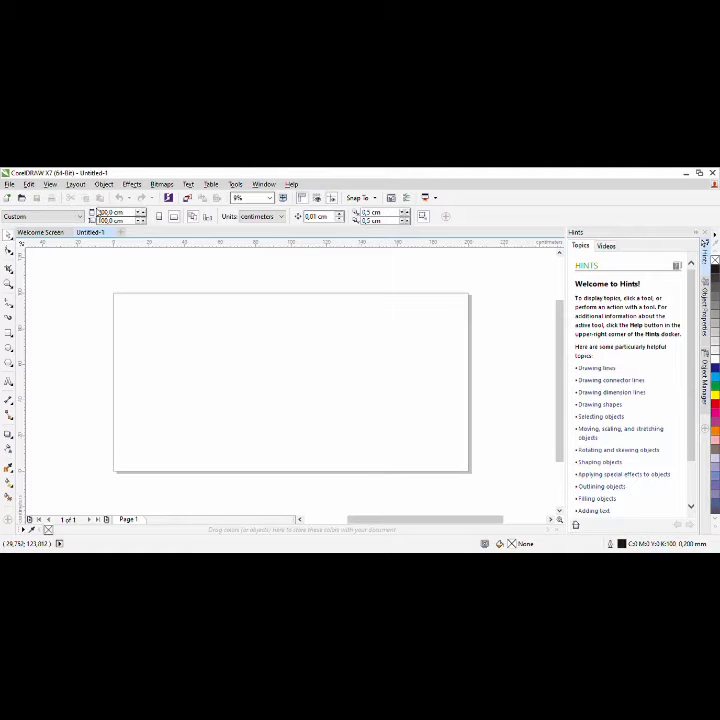
{"action": "left_click", "coordinate": [105, 221]}
{"action": "key", "text": "Return"}
{"action": "left_click", "coordinate": [128, 212]}
Paste the teal-and-red wave picture onto the page and enlarge it to 200 × 100 cm.
{"action": "key", "text": "ctrl+v"}
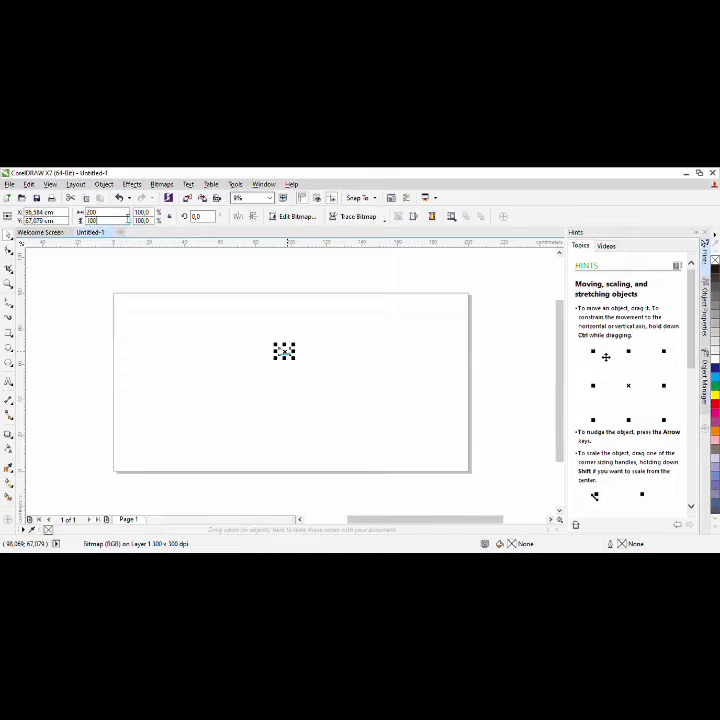
{"action": "key", "text": "Return"}
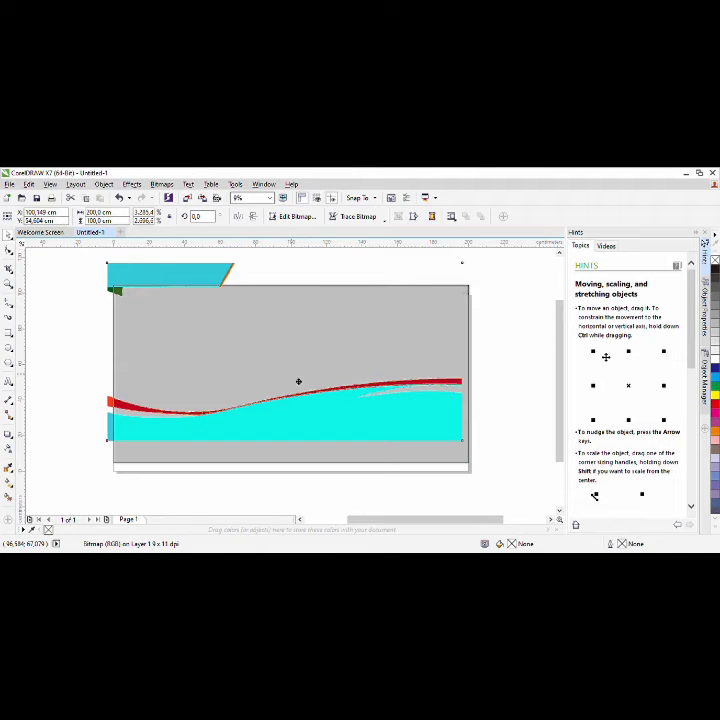
Drag the 200 × 100 cm wave picture until its edges sit flush with the page borders.
{"action": "left_click_drag", "start_coordinate": [298, 381], "coordinate": [298, 389]}
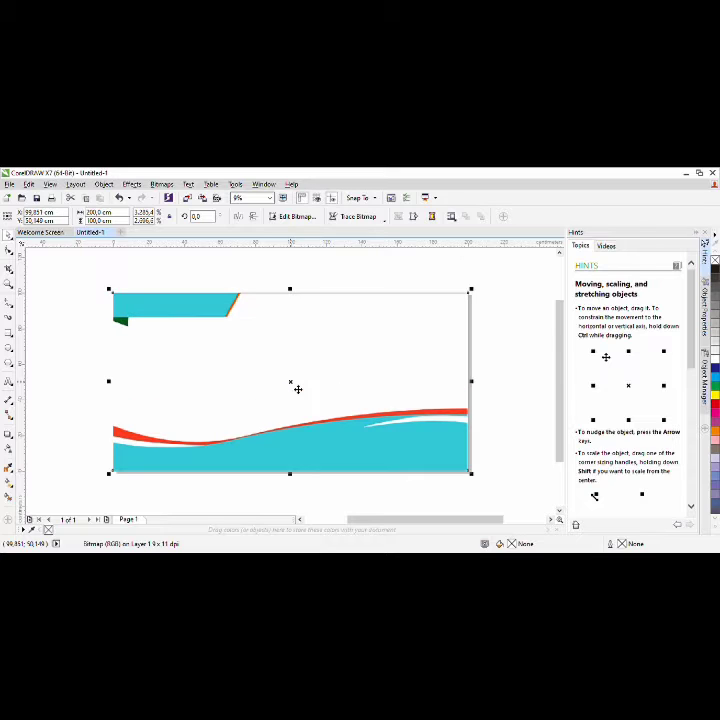
{"action": "left_click", "coordinate": [109, 276]}
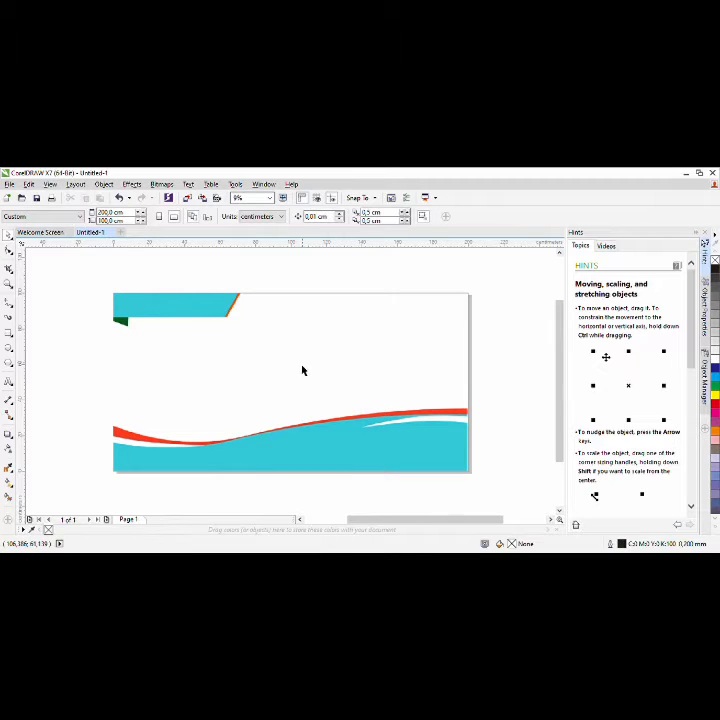
{"action": "scroll", "coordinate": [302, 370], "scroll_direction": "up", "scroll_amount": 3}
{"action": "scroll", "coordinate": [300, 369], "scroll_direction": "down", "scroll_amount": 3}
{"action": "scroll", "coordinate": [299, 368], "scroll_direction": "up", "scroll_amount": 2}
{"action": "scroll", "coordinate": [298, 368], "scroll_direction": "down", "scroll_amount": 3}
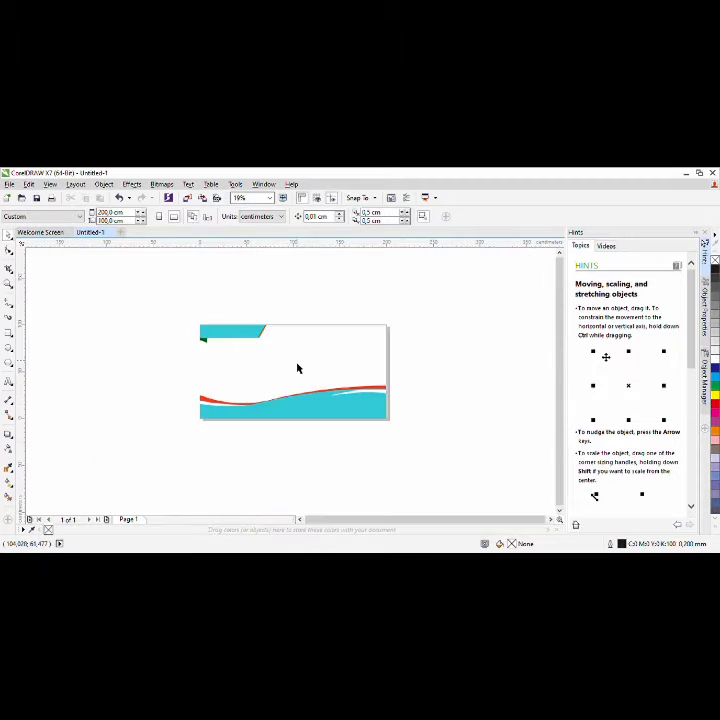
{"action": "scroll", "coordinate": [293, 366], "scroll_direction": "up", "scroll_amount": 2}
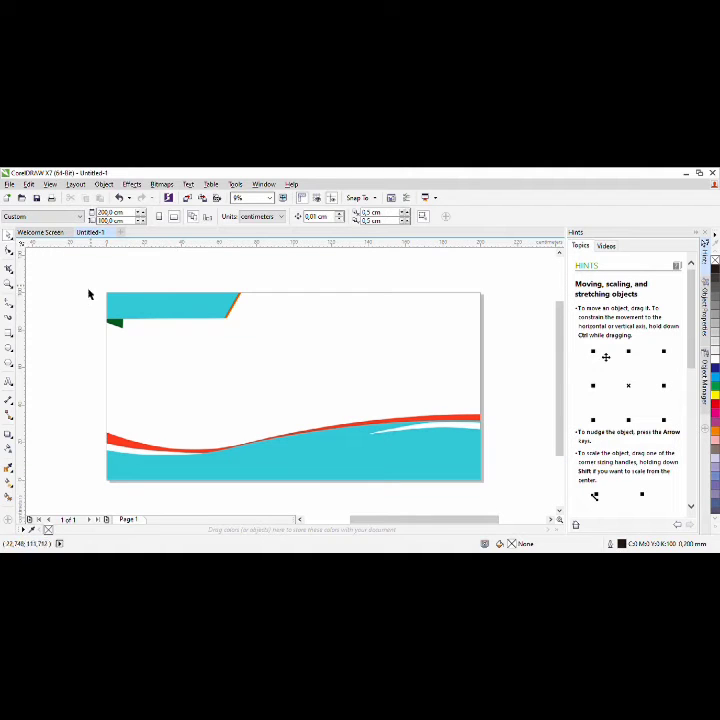
{"action": "left_click_drag", "start_coordinate": [78, 273], "coordinate": [486, 483]}
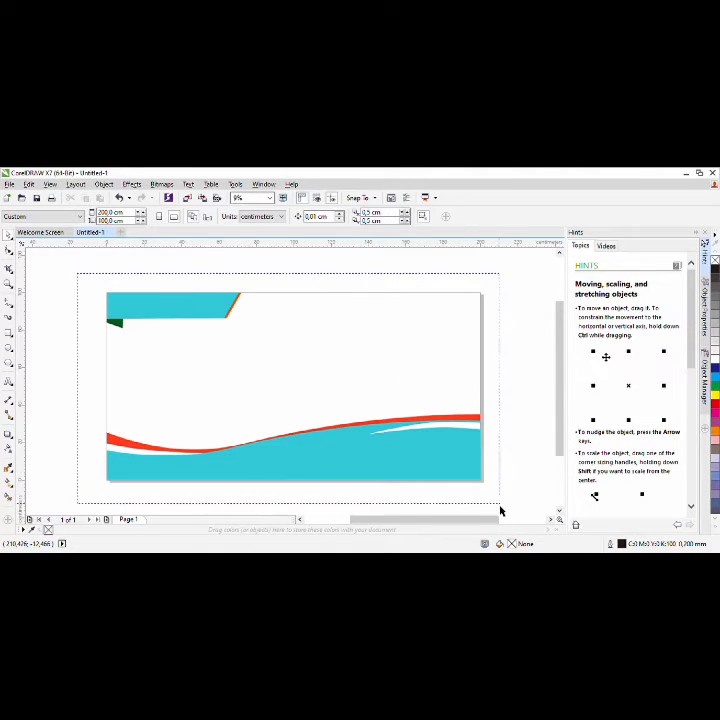
{"action": "left_click", "coordinate": [528, 318]}
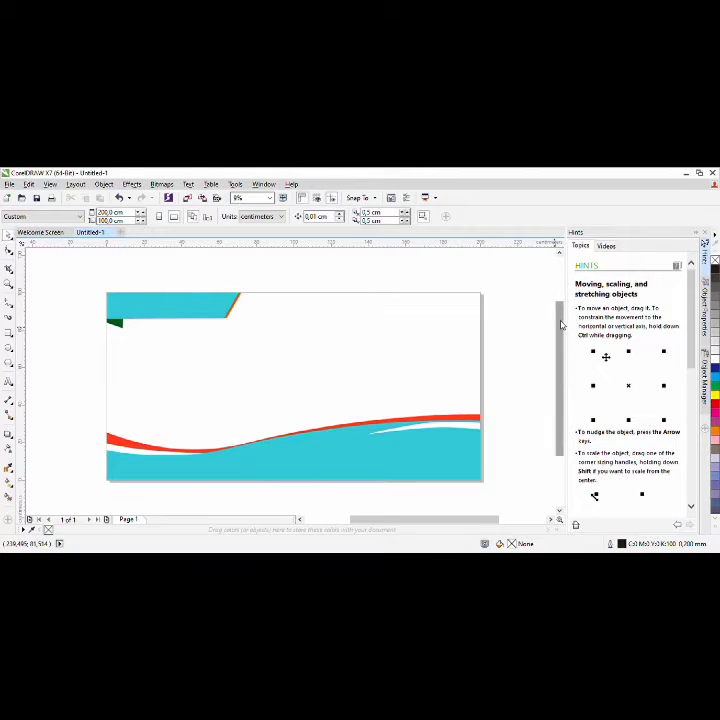
{"action": "left_click_drag", "start_coordinate": [561, 324], "coordinate": [563, 333]}
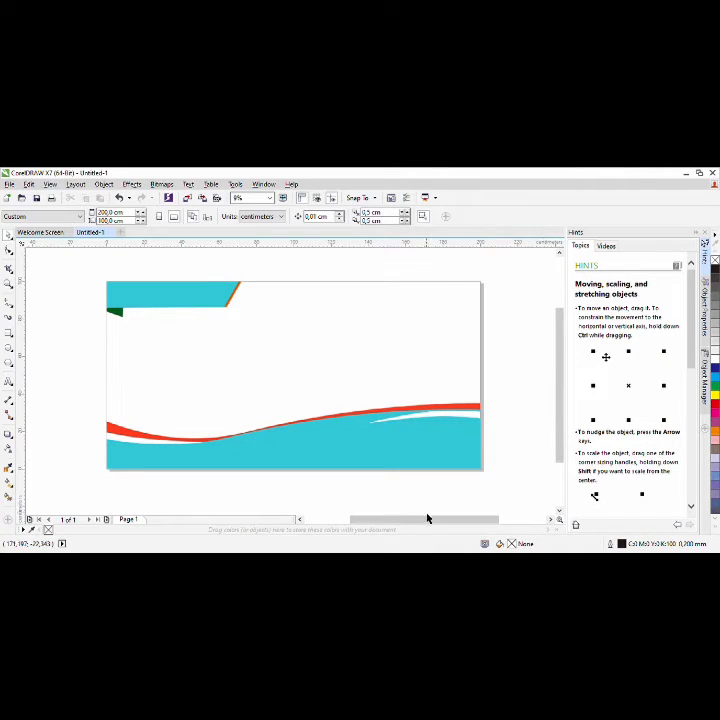
{"action": "left_click_drag", "start_coordinate": [426, 520], "coordinate": [420, 522]}
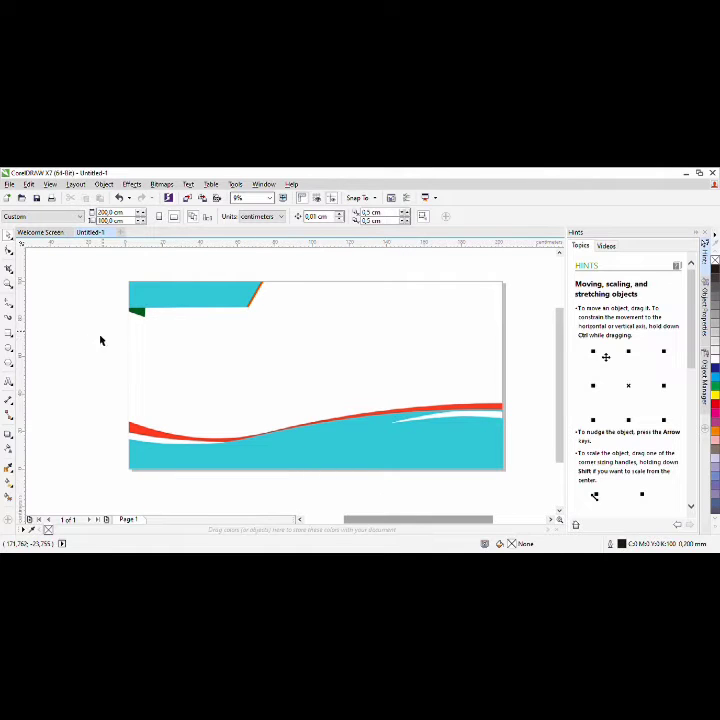
{"action": "left_click", "coordinate": [8, 382]}
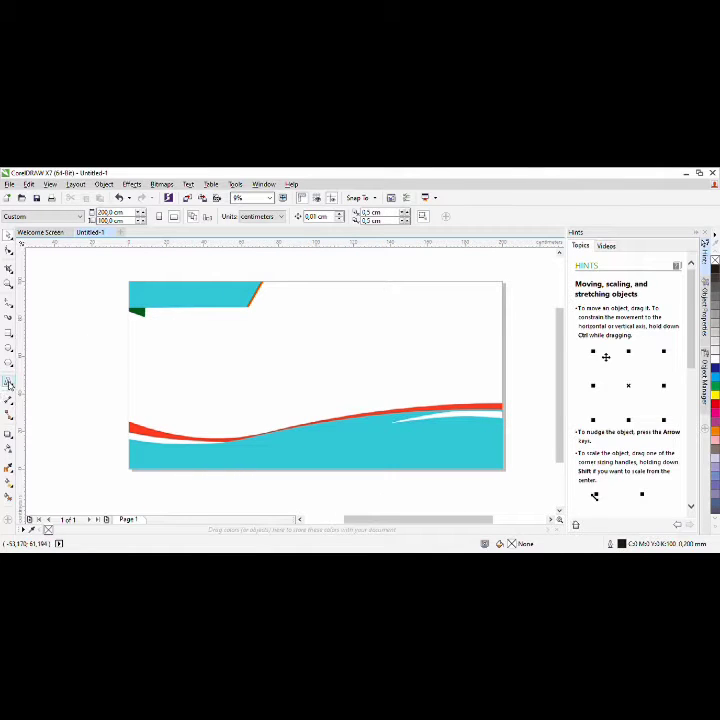
Start an Arial text object below the teal banner with a 100 pt font size.
{"action": "left_click", "coordinate": [250, 327]}
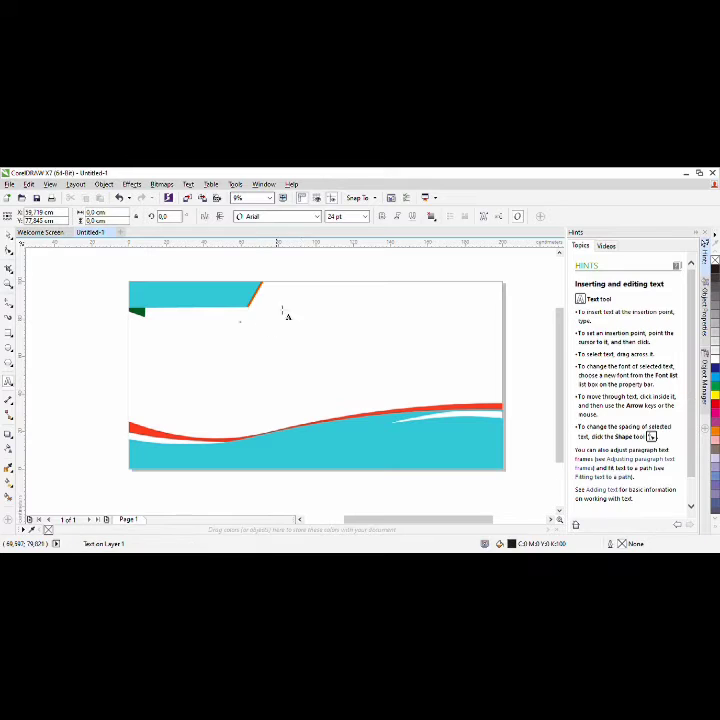
{"action": "left_click", "coordinate": [340, 216]}
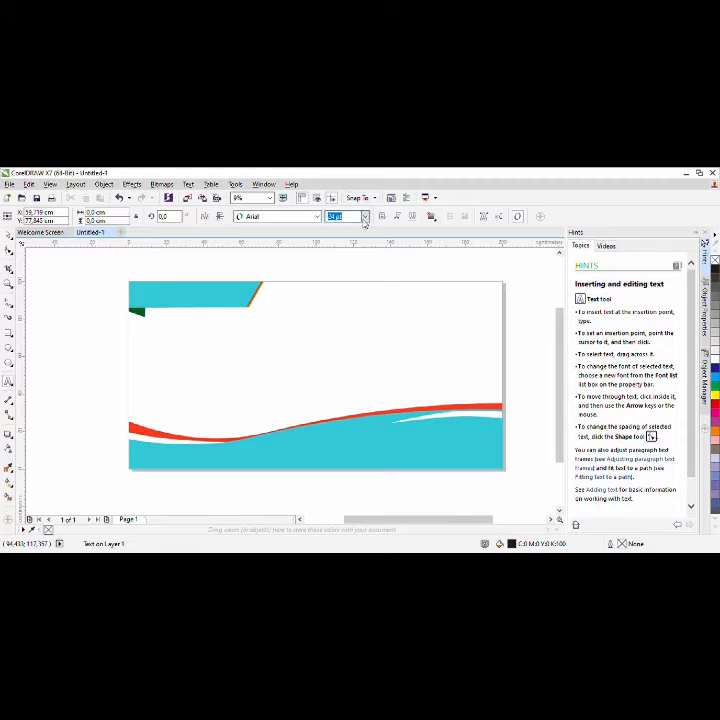
{"action": "type", "text": "100"}
{"action": "key", "text": "Return"}
{"action": "left_click", "coordinate": [240, 322]}
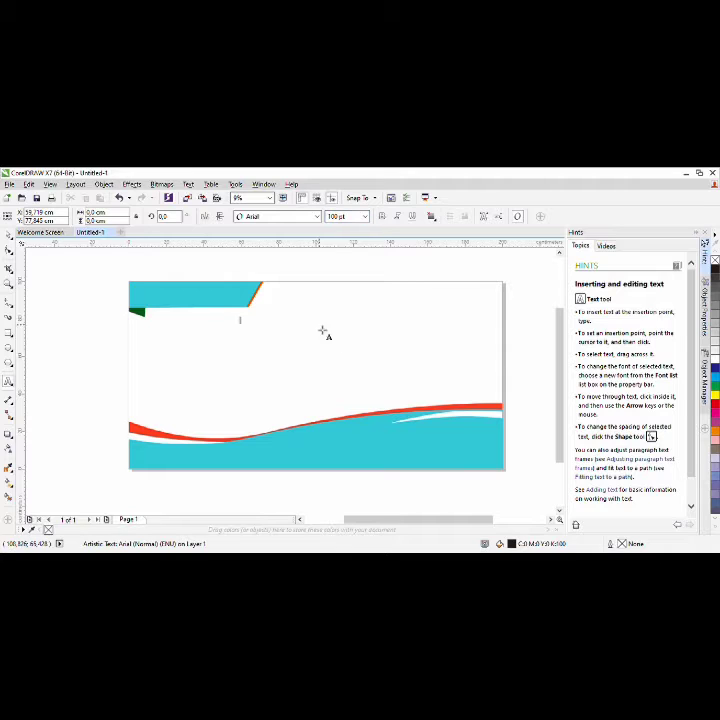
{"action": "left_click", "coordinate": [310, 217]}
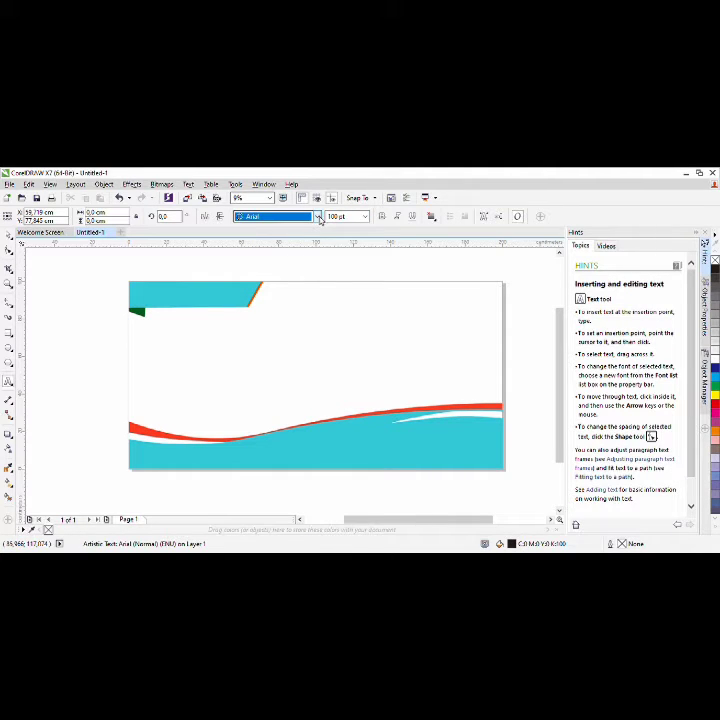
{"action": "key", "text": "Return"}
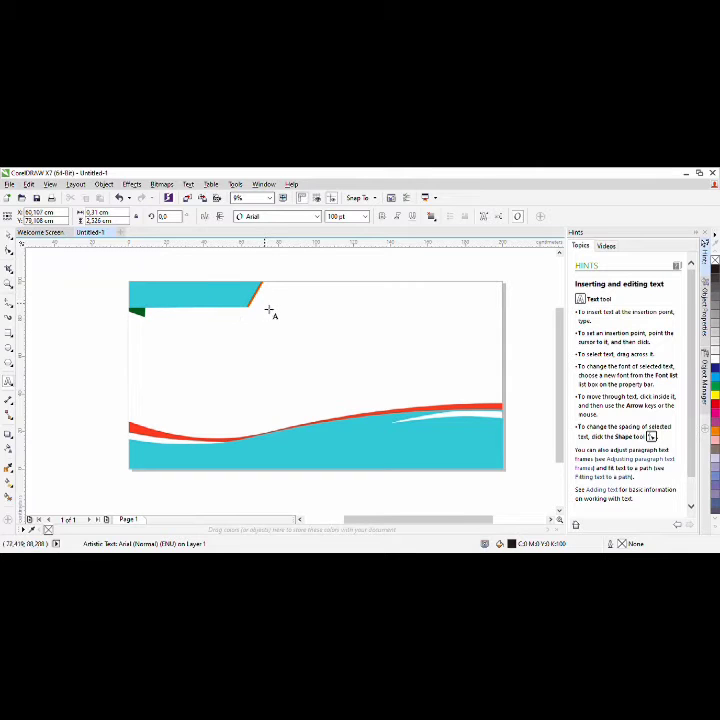
Type the title INDRI DIGITAL PRINTING, correcting the typos along the way.
{"action": "scroll", "coordinate": [270, 312], "scroll_direction": "up", "scroll_amount": 4}
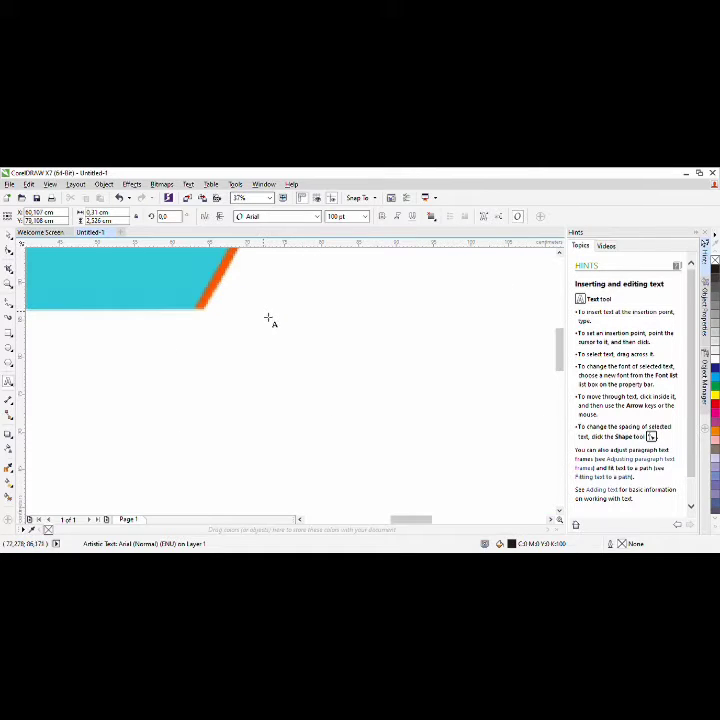
{"action": "type", "text": "INDROI"}
{"action": "key", "text": "BackSpace"}
{"action": "key", "text": "BackSpace"}
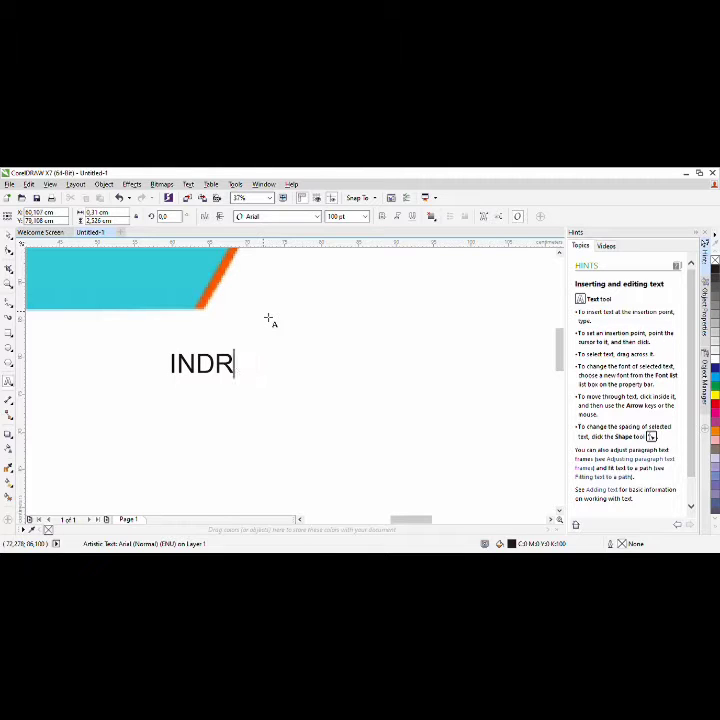
{"action": "type", "text": "I"}
{"action": "type", "text": " FDI"}
{"action": "key", "text": "BackSpace"}
{"action": "key", "text": "BackSpace"}
{"action": "key", "text": "BackSpace"}
{"action": "type", "text": "DIGITA"}
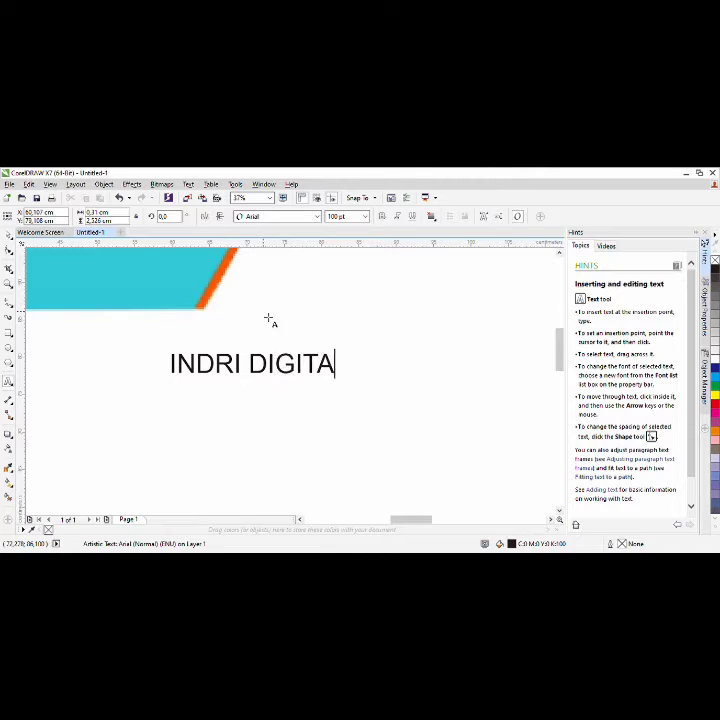
{"action": "type", "text": "L PRINTING"}
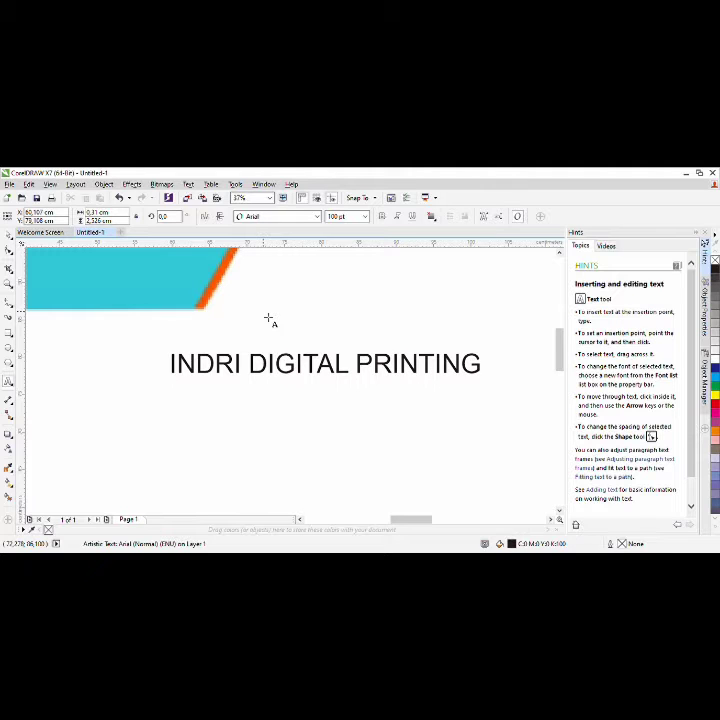
{"action": "scroll", "coordinate": [268, 318], "scroll_direction": "down", "scroll_amount": 4}
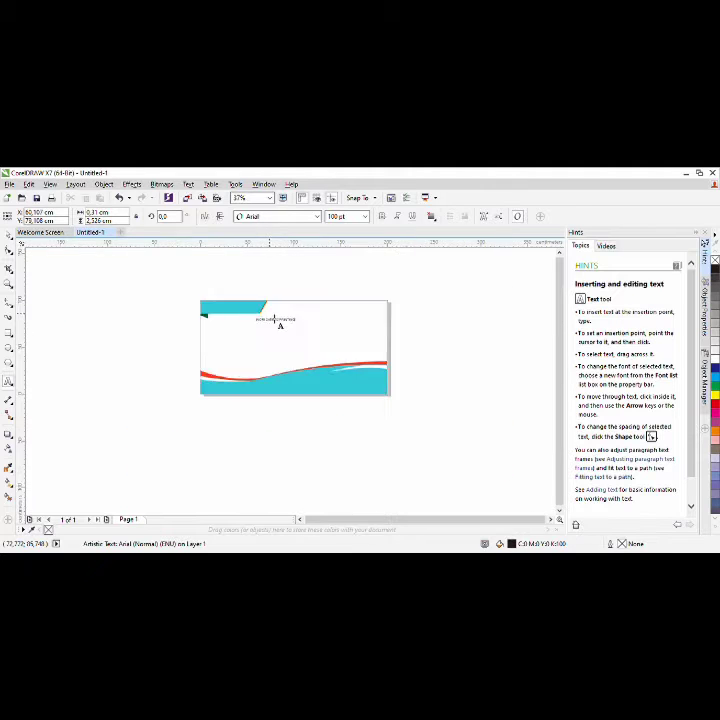
Try several fonts on the title, ending with Blackoak Std applied.
{"action": "scroll", "coordinate": [272, 319], "scroll_direction": "up", "scroll_amount": 3}
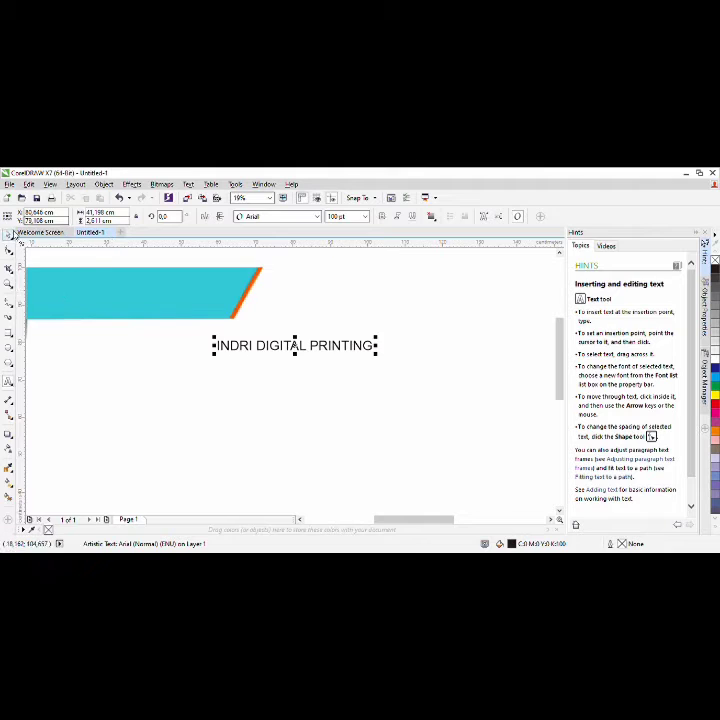
{"action": "left_click", "coordinate": [316, 217]}
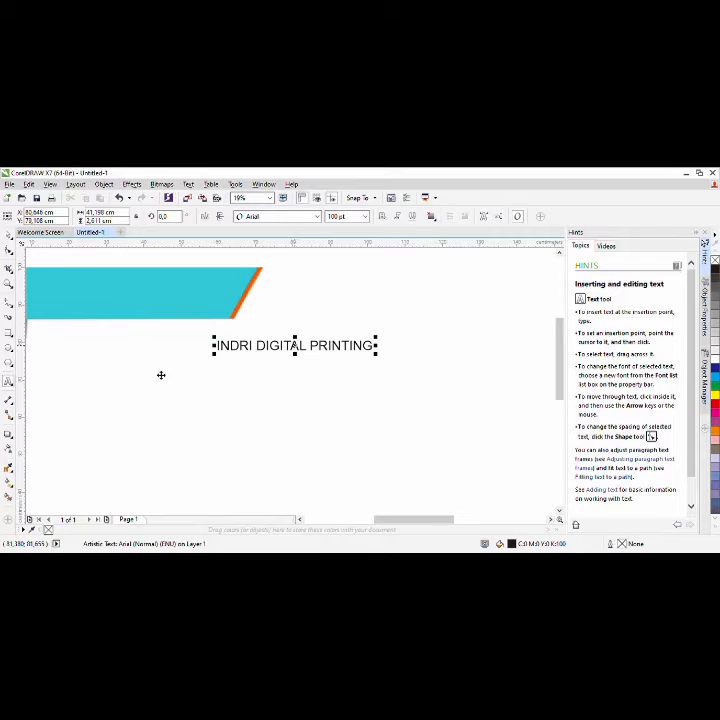
{"action": "left_click_drag", "start_coordinate": [161, 375], "coordinate": [157, 373]}
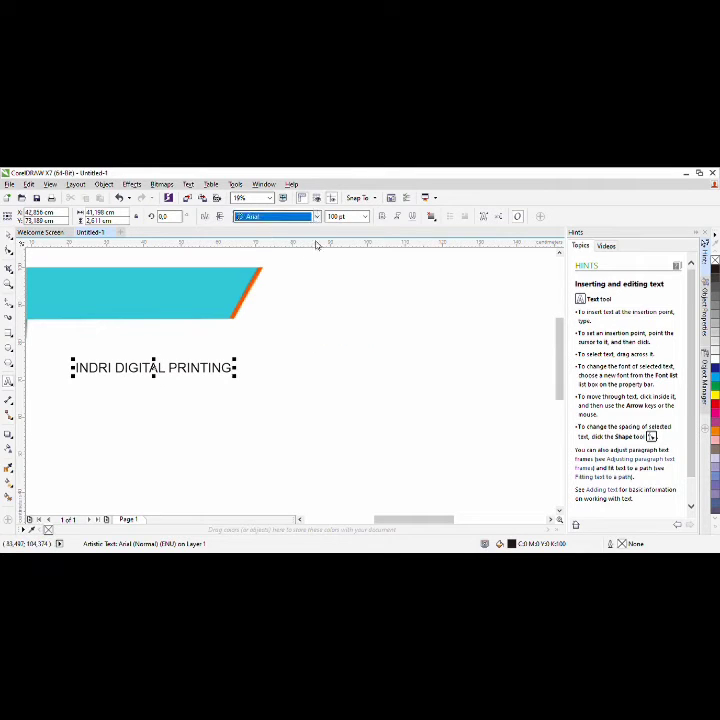
{"action": "type", "text": "Bernard"}
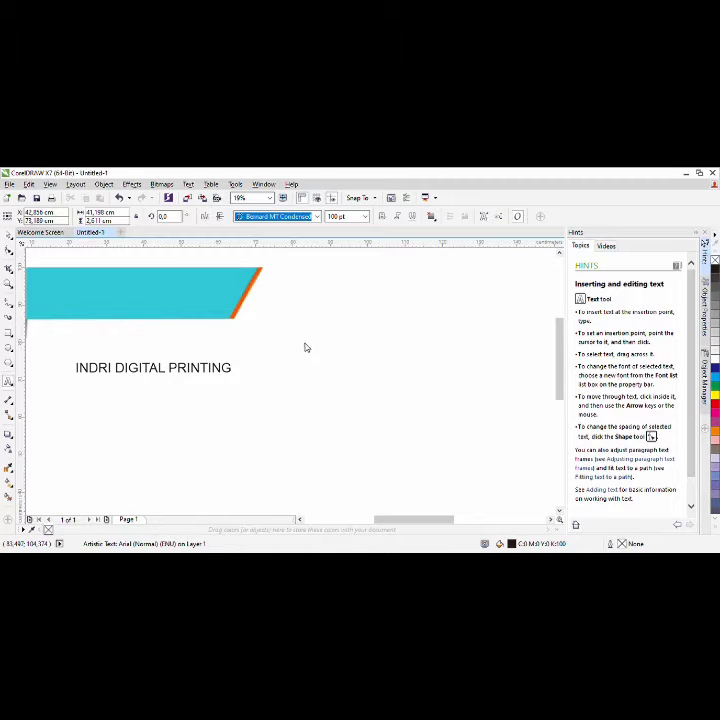
{"action": "type", "text": "Bas"}
{"action": "type", "text": "Brush Script MT"}
{"action": "key", "text": "Down"}
{"action": "type", "text": "Cen"}
{"action": "type", "text": "Edwardian Script ITC"}
{"action": "key", "text": "Down"}
{"action": "left_click", "coordinate": [90, 372]}
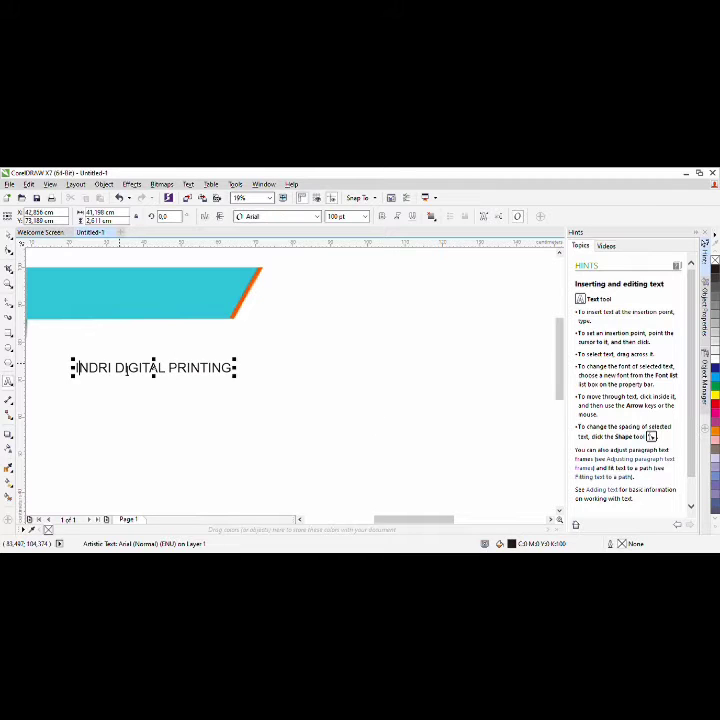
{"action": "left_click", "coordinate": [319, 220]}
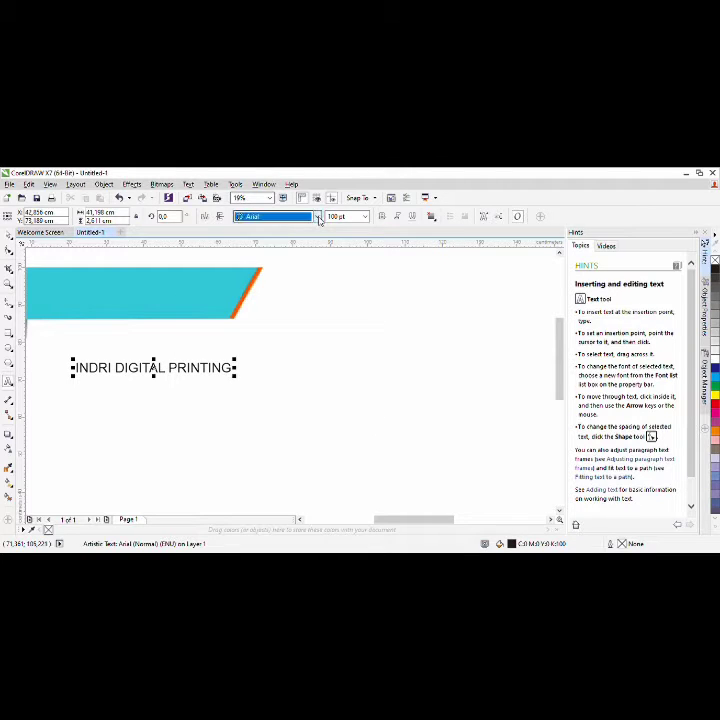
{"action": "type", "text": "bl"}
{"action": "left_click", "coordinate": [319, 408]}
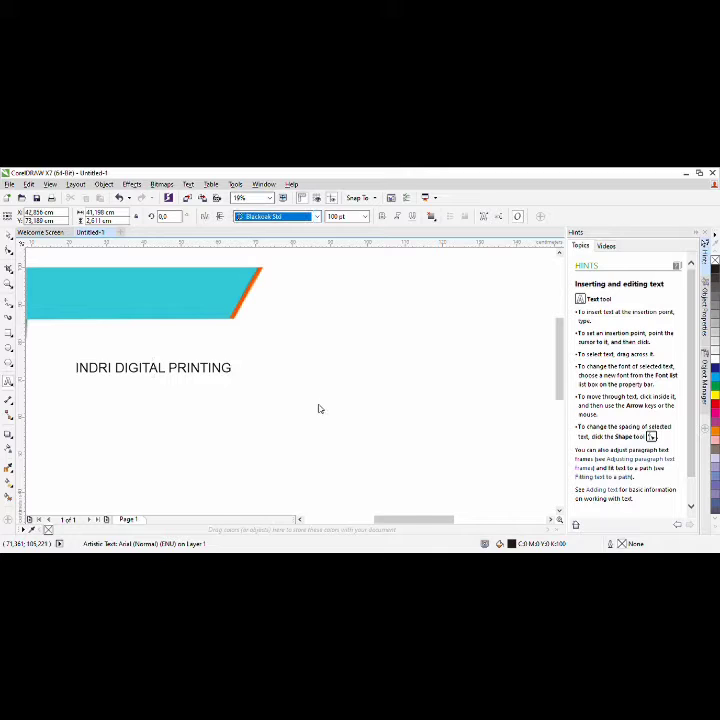
{"action": "key", "text": "Return"}
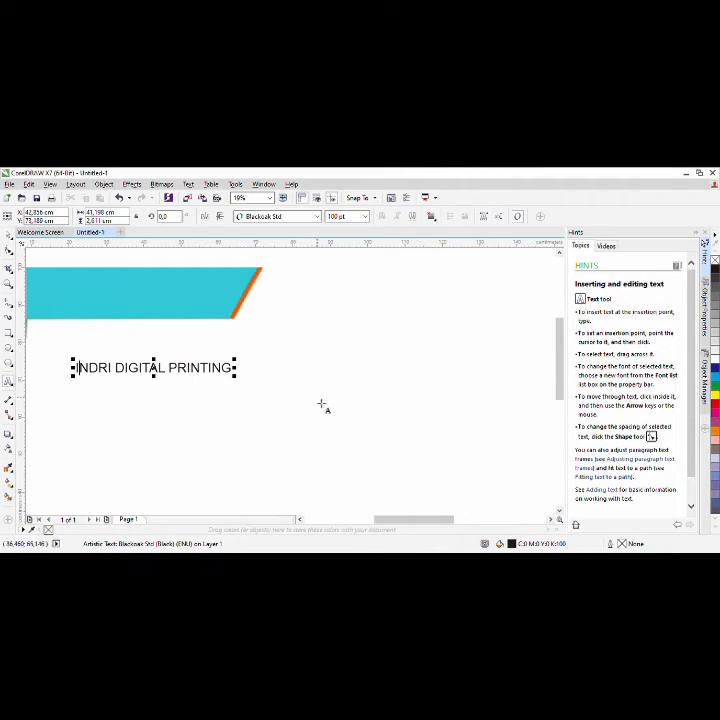
Switch the title to Bernard MT Condensed and move it up beside the teal banner.
{"action": "left_click", "coordinate": [313, 221]}
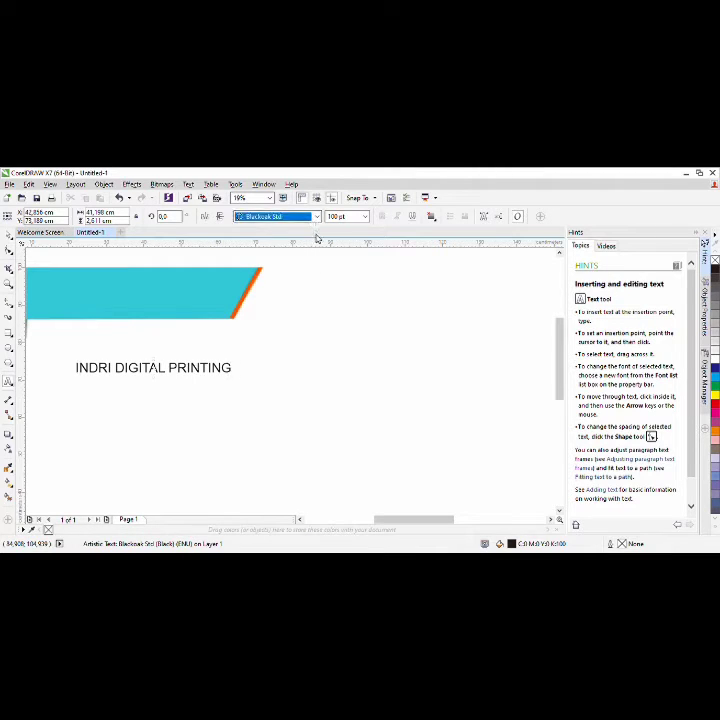
{"action": "key", "text": "Up"}
{"action": "key", "text": "Return"}
{"action": "left_click_drag", "start_coordinate": [159, 374], "coordinate": [432, 298]}
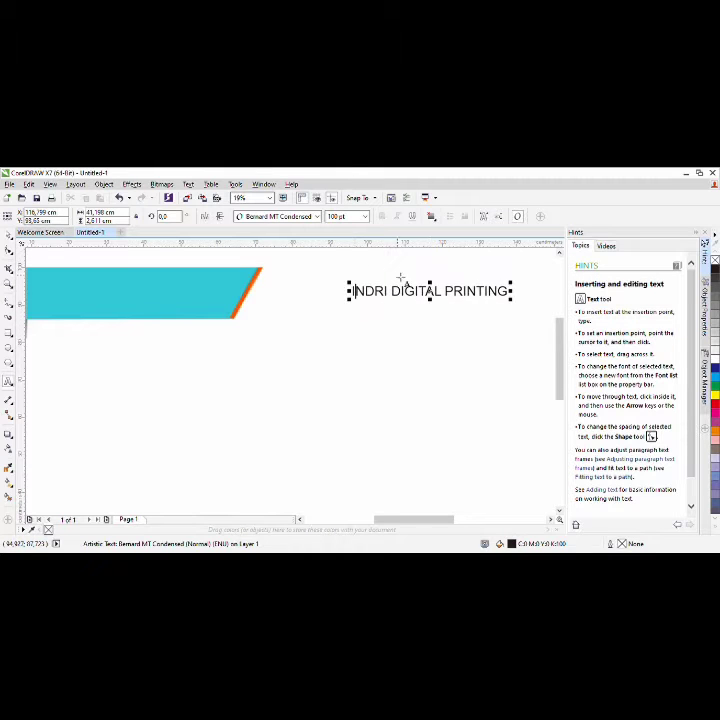
Preview Bauhaus 93, Blackadder ITC and Britannic Bold for the title without applying them.
{"action": "left_click", "coordinate": [285, 216]}
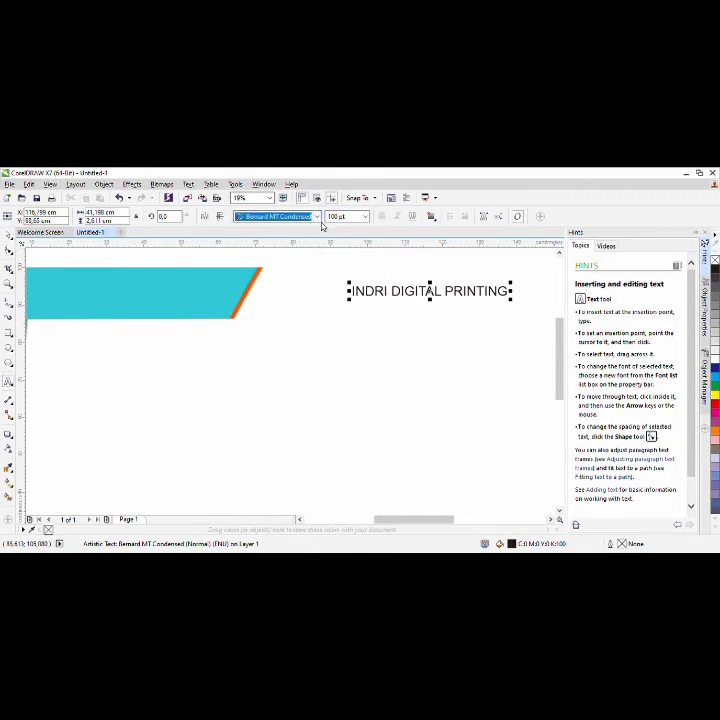
{"action": "key", "text": "Up"}
{"action": "key", "text": "Up"}
{"action": "key", "text": "Up"}
{"action": "key", "text": "Up"}
{"action": "key", "text": "Down"}
{"action": "key", "text": "Down"}
{"action": "key", "text": "Down"}
{"action": "key", "text": "Down"}
{"action": "key", "text": "Down"}
{"action": "key", "text": "Down"}
{"action": "key", "text": "Down"}
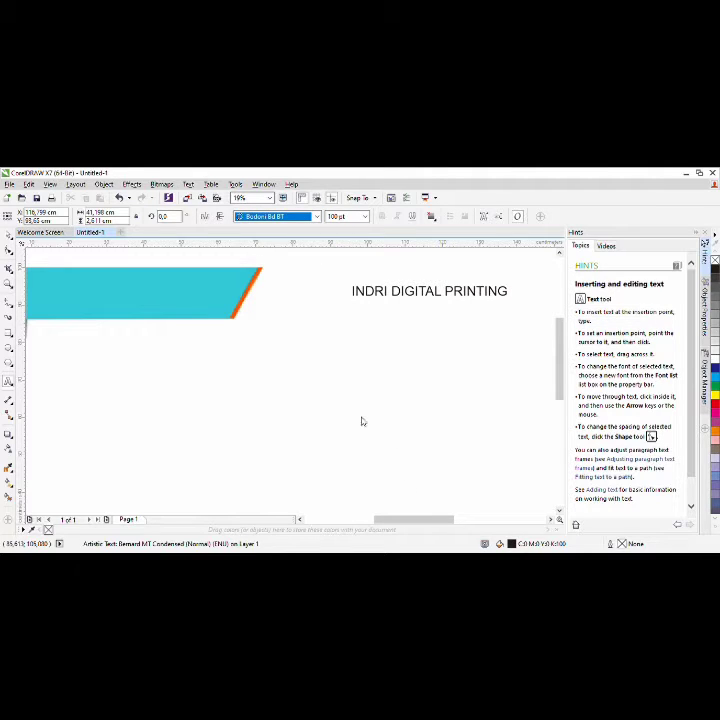
{"action": "key", "text": "Down"}
{"action": "key", "text": "Down"}
{"action": "key", "text": "Down"}
{"action": "key", "text": "Escape"}
{"action": "left_click", "coordinate": [344, 345]}
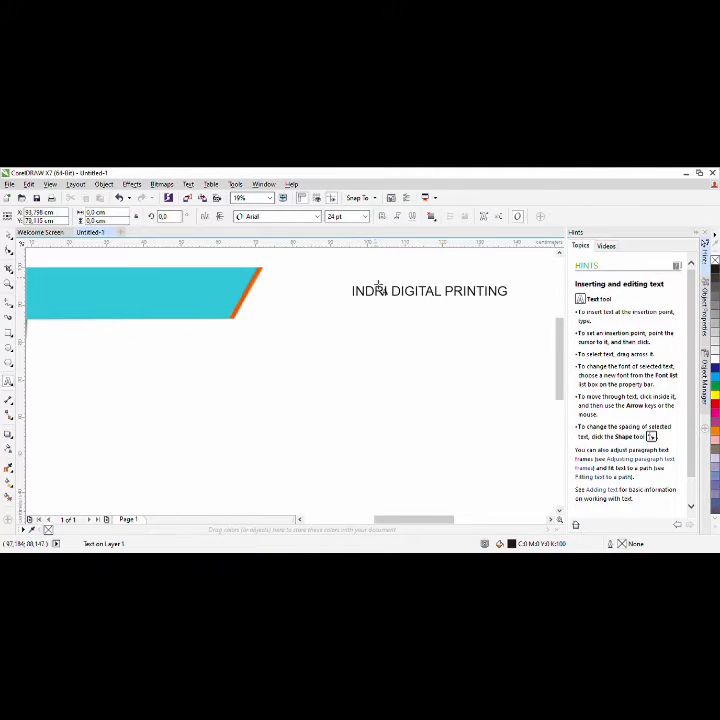
Stretch the INDRI DIGITAL PRINTING title wider toward the left.
{"action": "left_click", "coordinate": [356, 296]}
{"action": "key", "text": "Escape"}
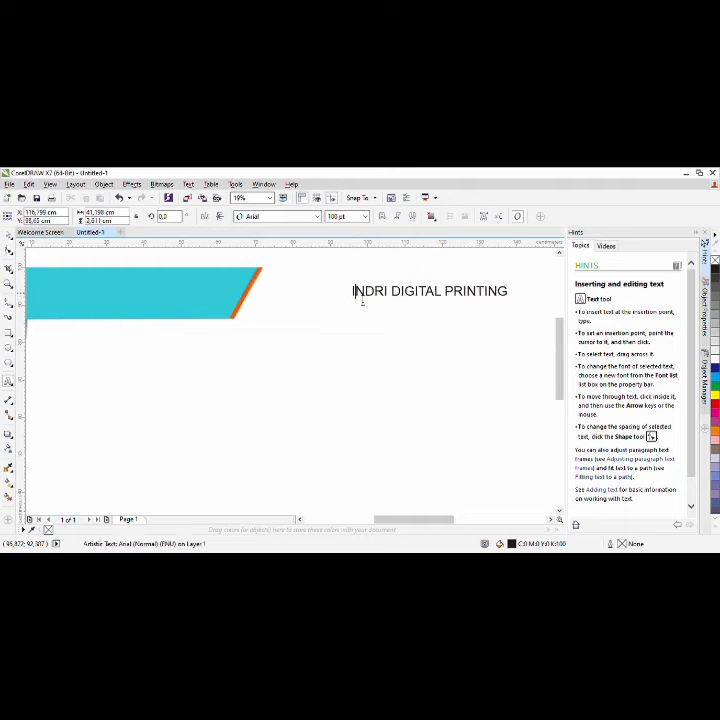
{"action": "left_click_drag", "start_coordinate": [360, 297], "coordinate": [335, 300]}
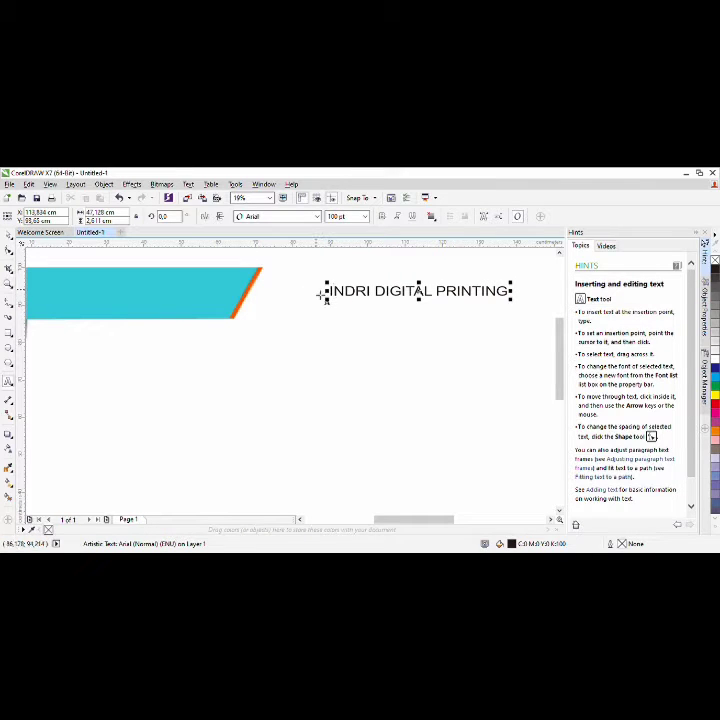
{"action": "key", "text": "Escape"}
Highlight the whole title line and try Bodoni MT, then Britannic Bold on it.
{"action": "left_click", "coordinate": [336, 295]}
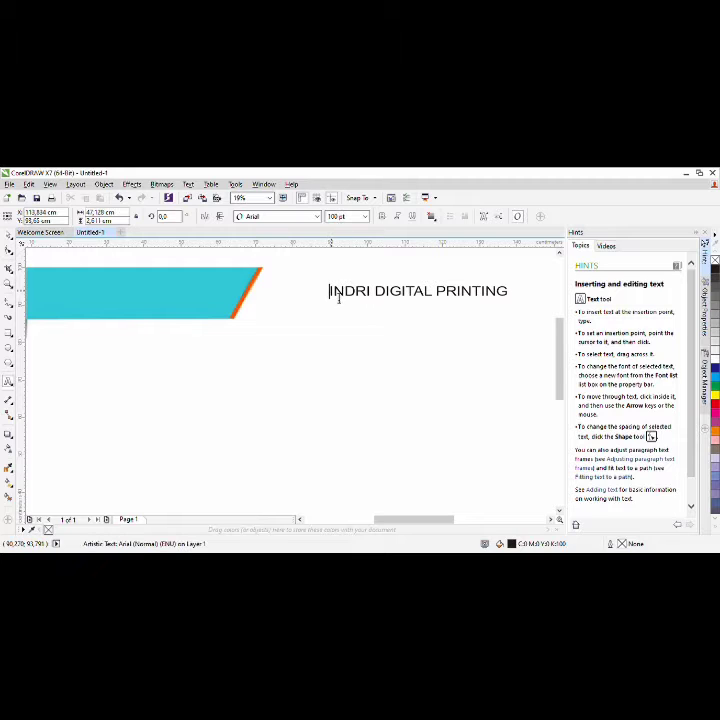
{"action": "left_click_drag", "start_coordinate": [338, 298], "coordinate": [511, 299]}
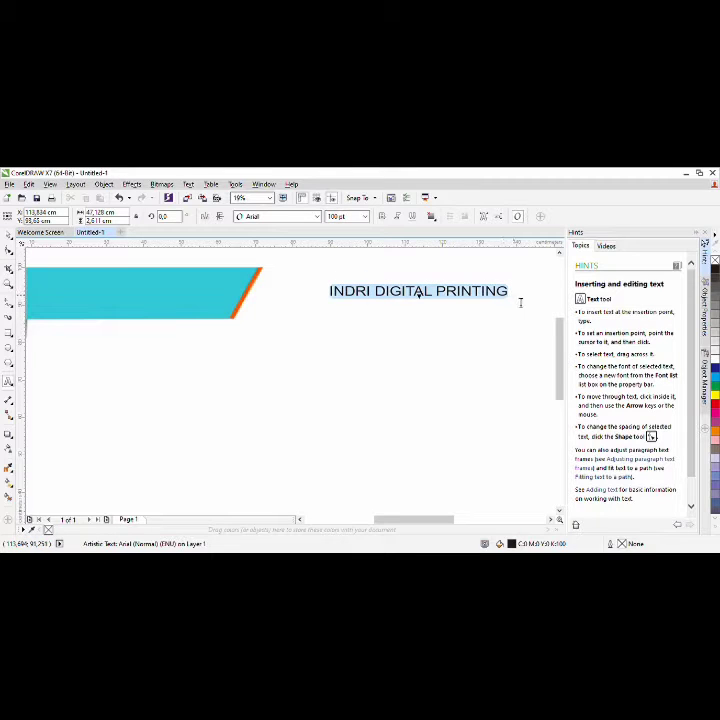
{"action": "left_click", "coordinate": [295, 216]}
{"action": "type", "text": "Blackoak Std"}
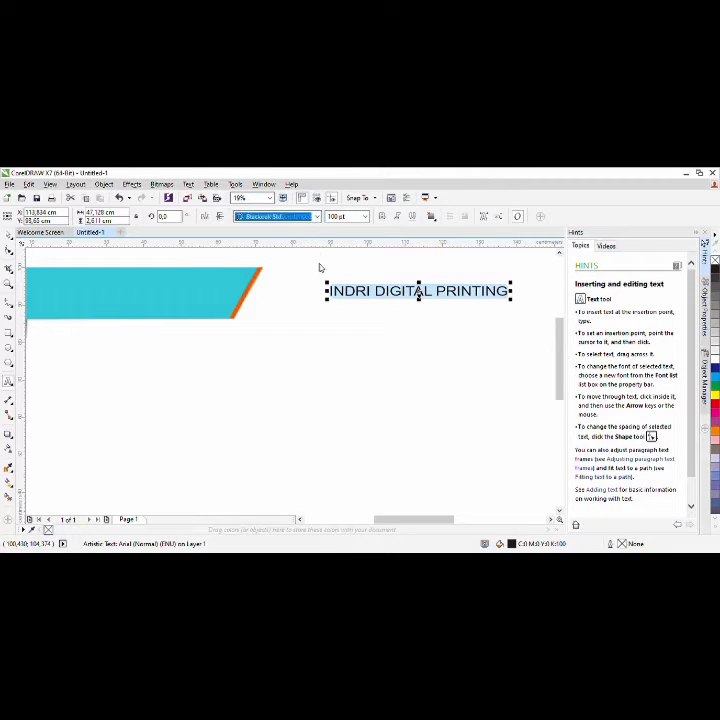
{"action": "key", "text": "Return"}
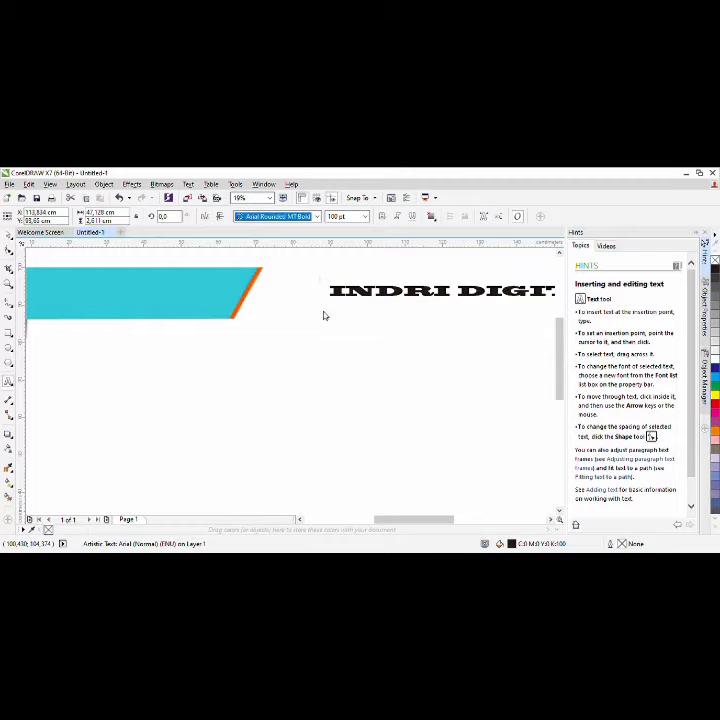
{"action": "type", "text": "Bo"}
{"action": "key", "text": "Return"}
{"action": "type", "text": "Br"}
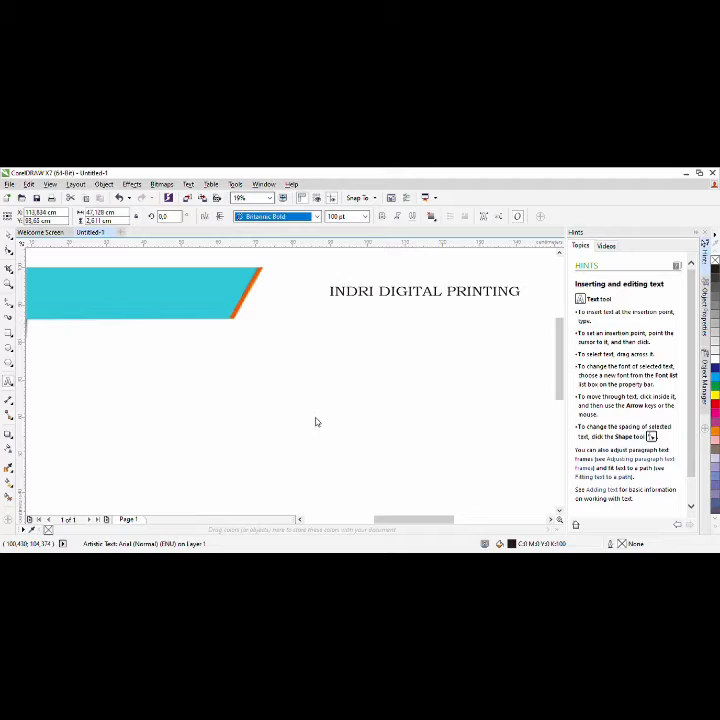
{"action": "key", "text": "Return"}
Try Constantia on the title, then return it to Britannic Bold.
{"action": "type", "text": "Bru"}
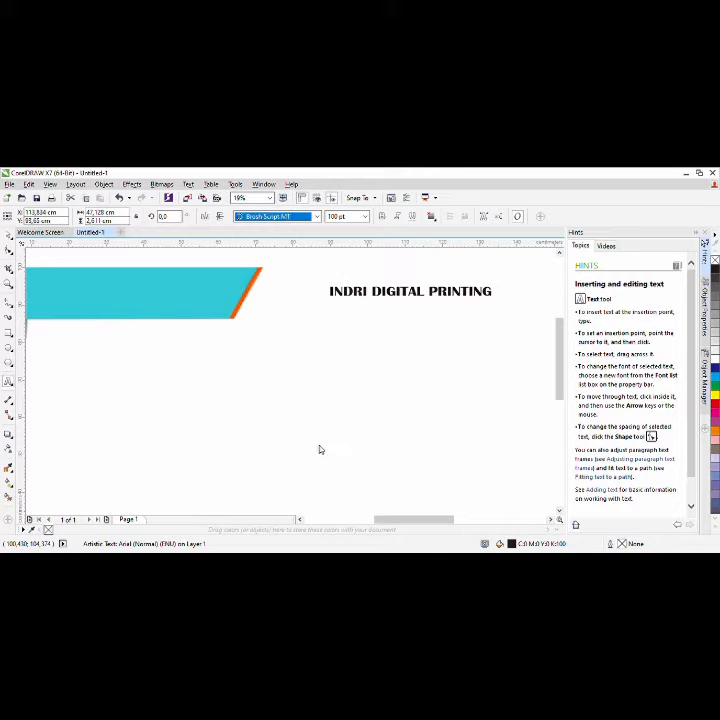
{"action": "type", "text": "Constantia"}
{"action": "key", "text": "Return"}
{"action": "type", "text": "Cu"}
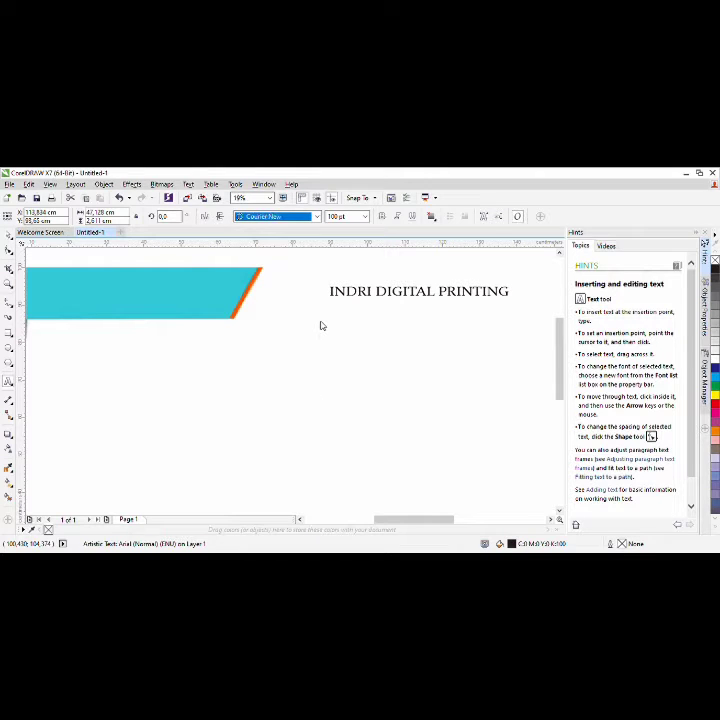
{"action": "key", "text": "Up"}
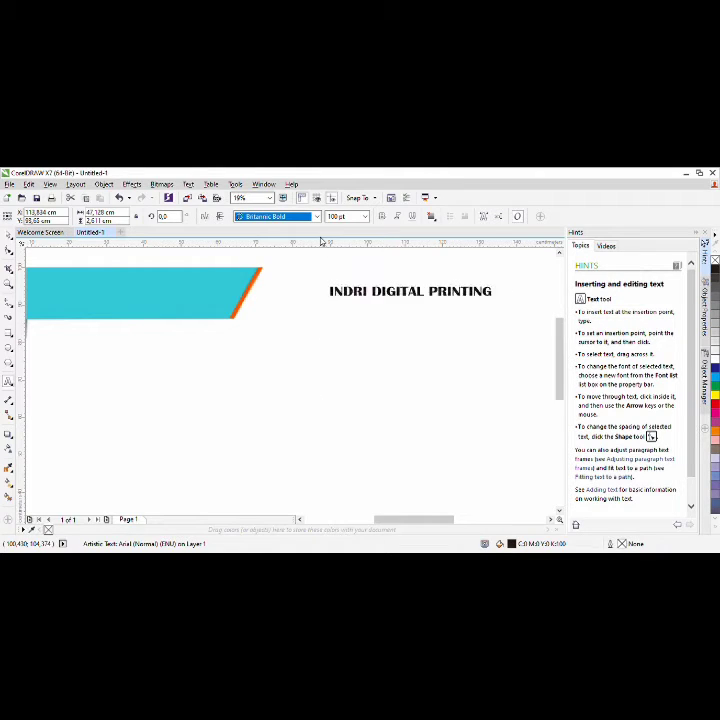
{"action": "key", "text": "Return"}
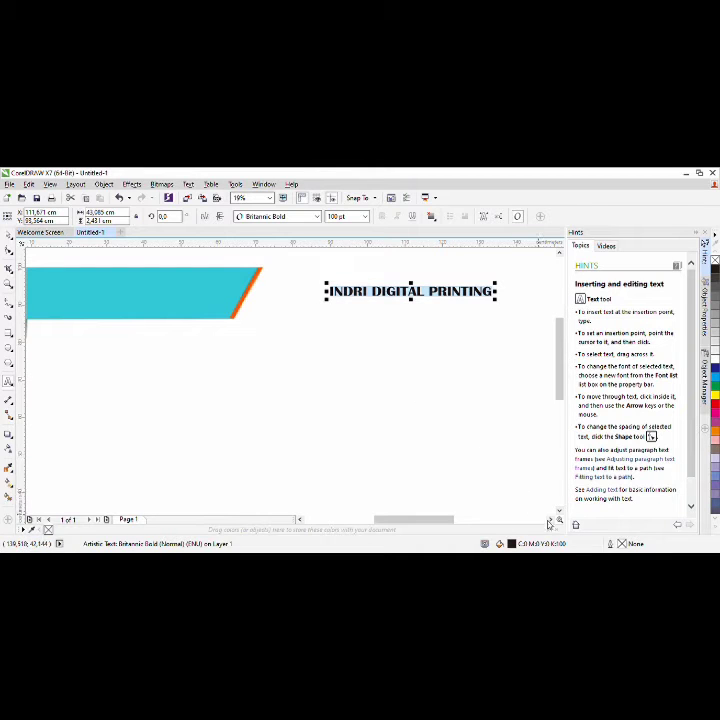
{"action": "left_click", "coordinate": [550, 520]}
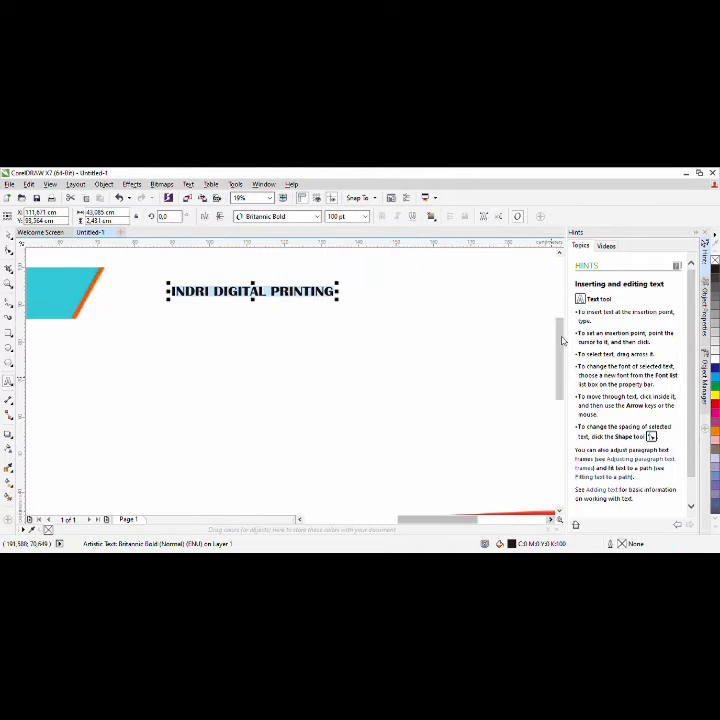
Fill the Britannic Bold title with red (C0 M100 Y100 K0) from the palette.
{"action": "left_click_drag", "start_coordinate": [562, 341], "coordinate": [571, 300]}
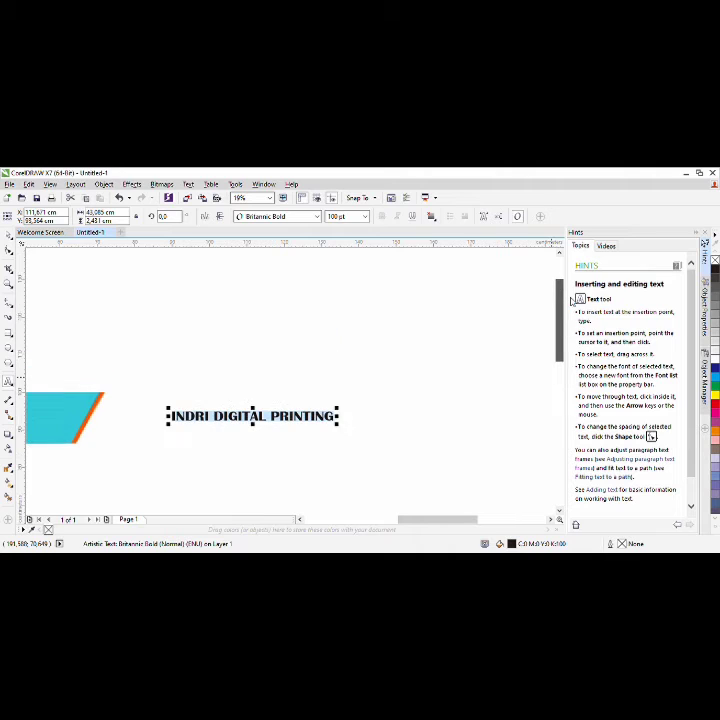
{"action": "scroll", "coordinate": [447, 399], "scroll_direction": "down", "scroll_amount": 3}
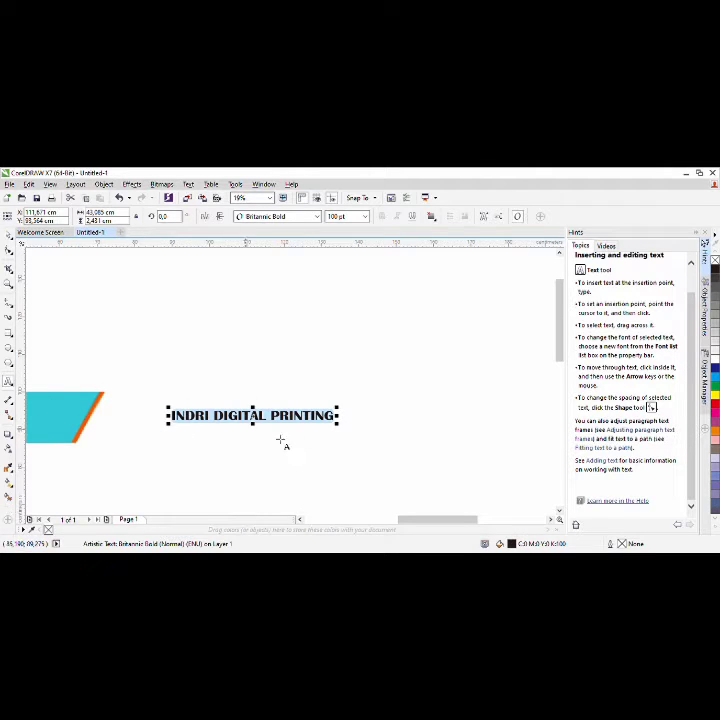
{"action": "left_click", "coordinate": [714, 395]}
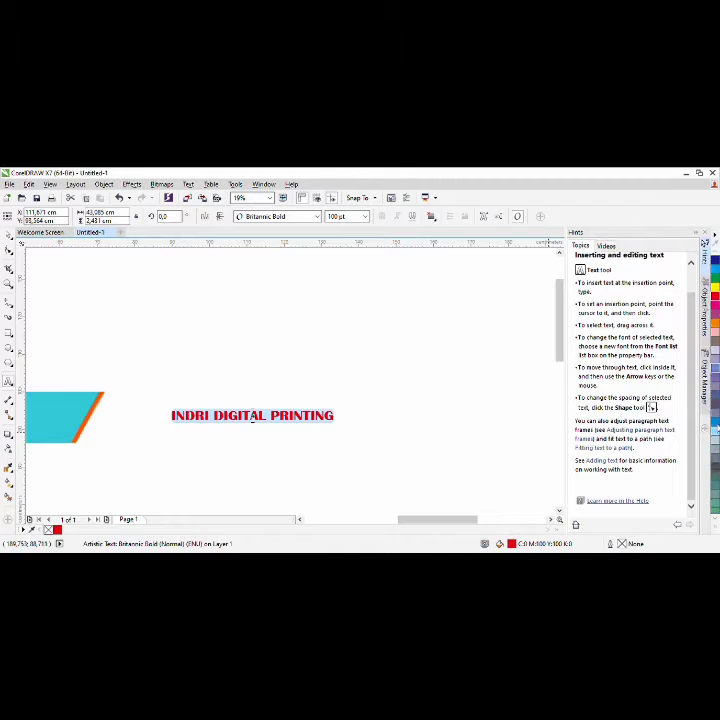
{"action": "scroll", "coordinate": [715, 407], "scroll_direction": "down", "scroll_amount": 2}
{"action": "scroll", "coordinate": [714, 258], "scroll_direction": "up", "scroll_amount": 2}
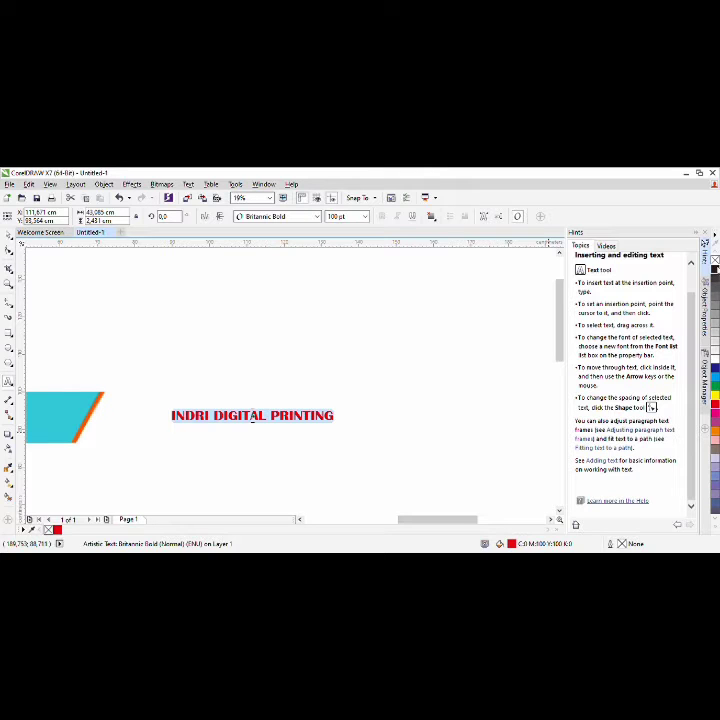
Recolour the title black, then place the cursor inside the word INDRI.
{"action": "left_click", "coordinate": [714, 269]}
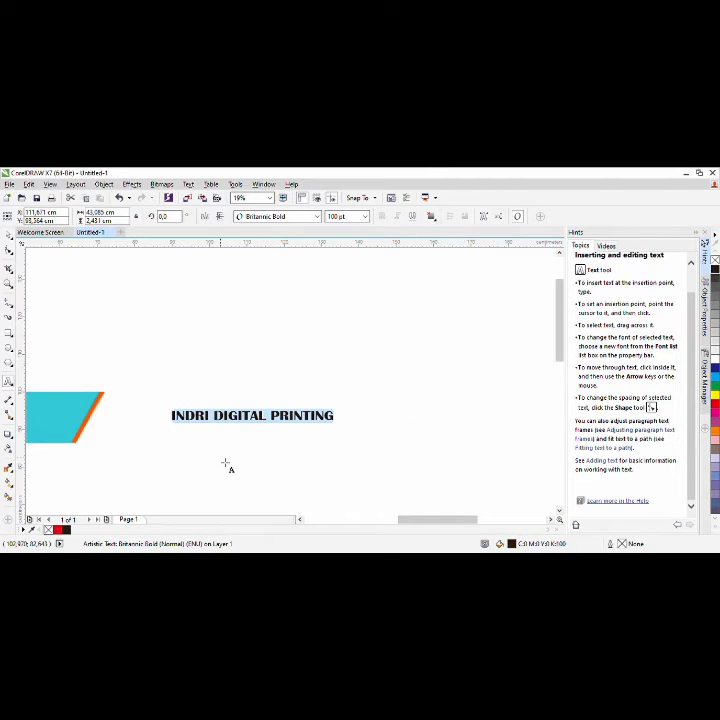
{"action": "scroll", "coordinate": [268, 414], "scroll_direction": "down", "scroll_amount": 2}
{"action": "scroll", "coordinate": [272, 419], "scroll_direction": "up", "scroll_amount": 8}
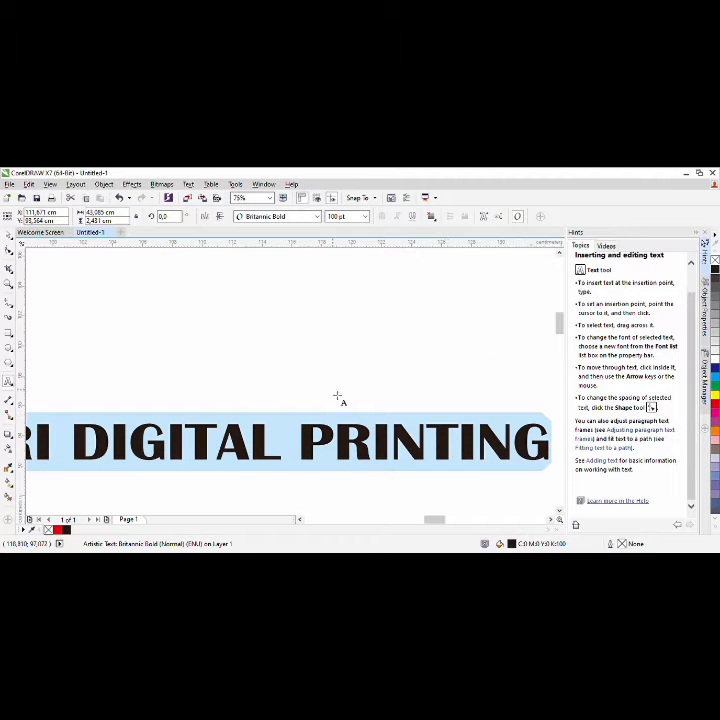
{"action": "scroll", "coordinate": [341, 397], "scroll_direction": "down", "scroll_amount": 5}
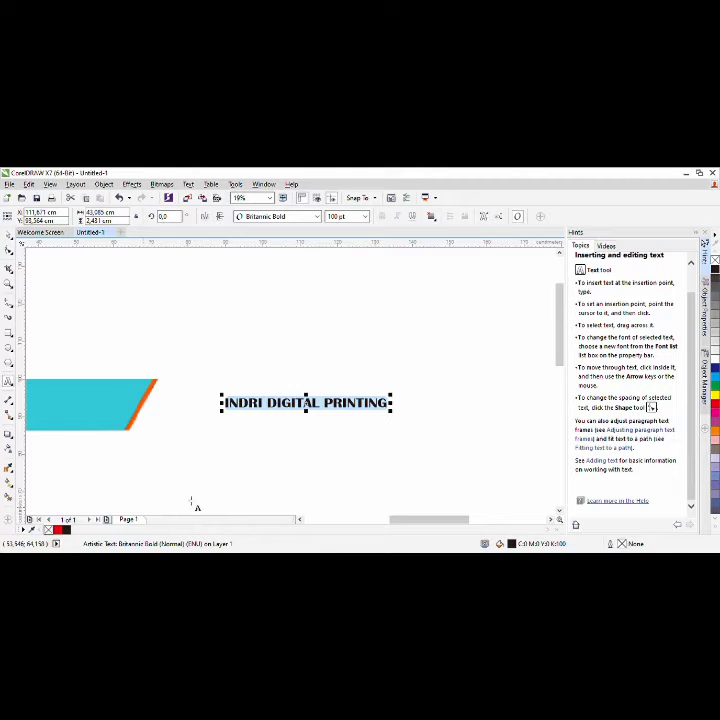
{"action": "left_click", "coordinate": [250, 416]}
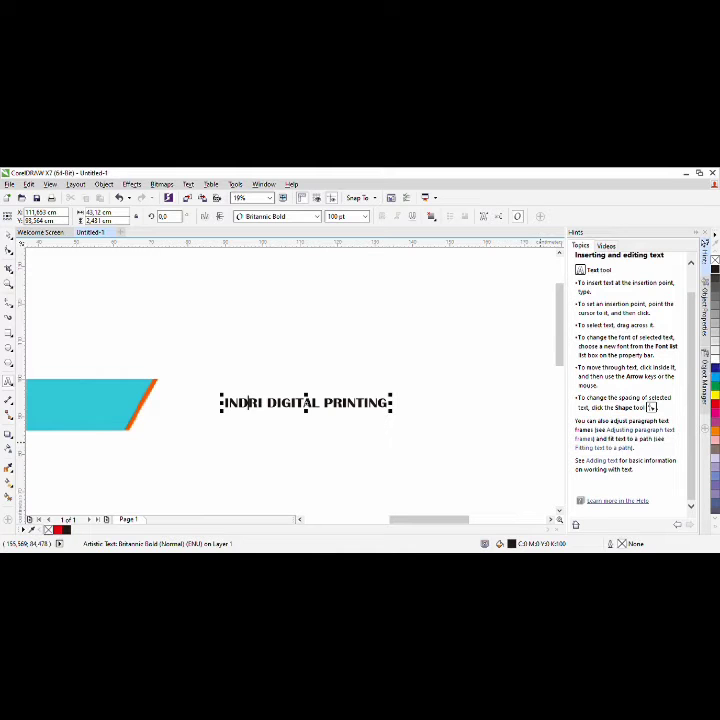
{"action": "scroll", "coordinate": [714, 300], "scroll_direction": "down", "scroll_amount": 5}
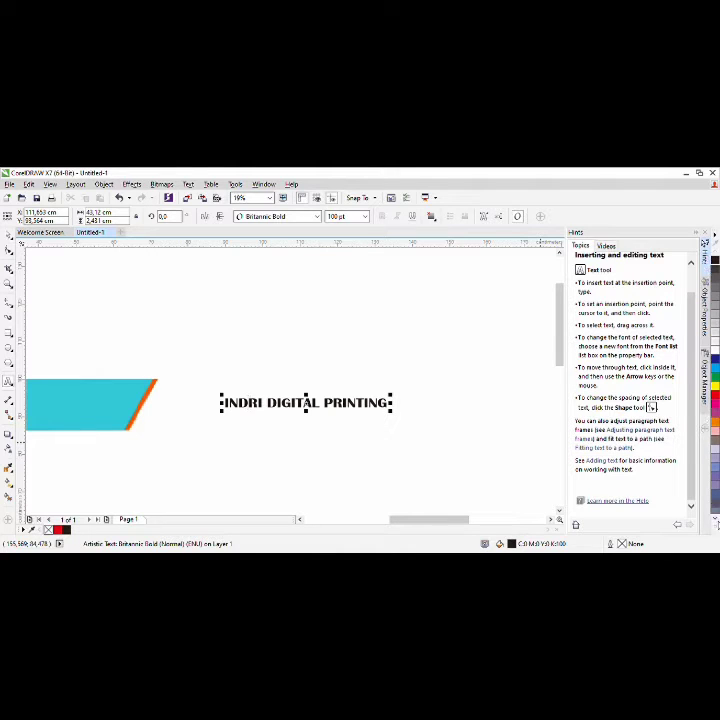
{"action": "scroll", "coordinate": [704, 243], "scroll_direction": "down", "scroll_amount": 10}
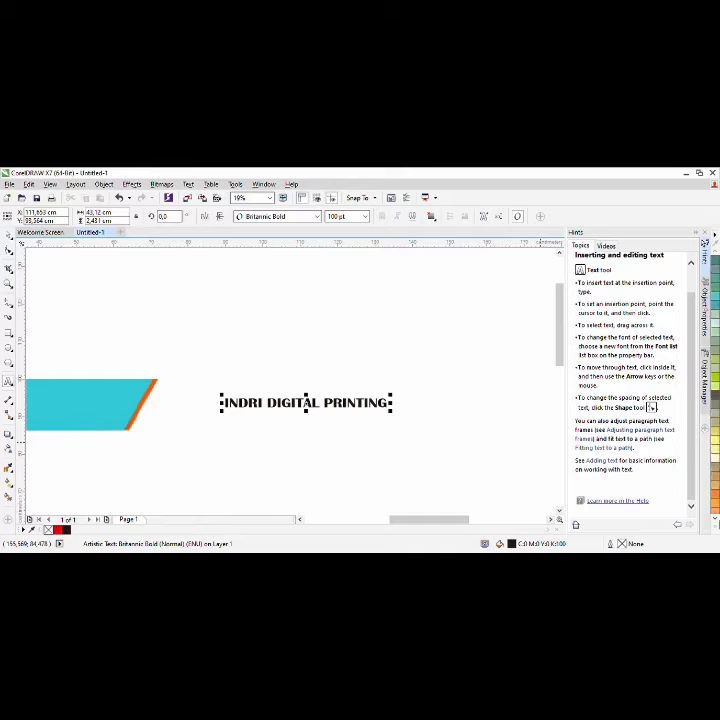
{"action": "scroll", "coordinate": [704, 243], "scroll_direction": "down", "scroll_amount": 3}
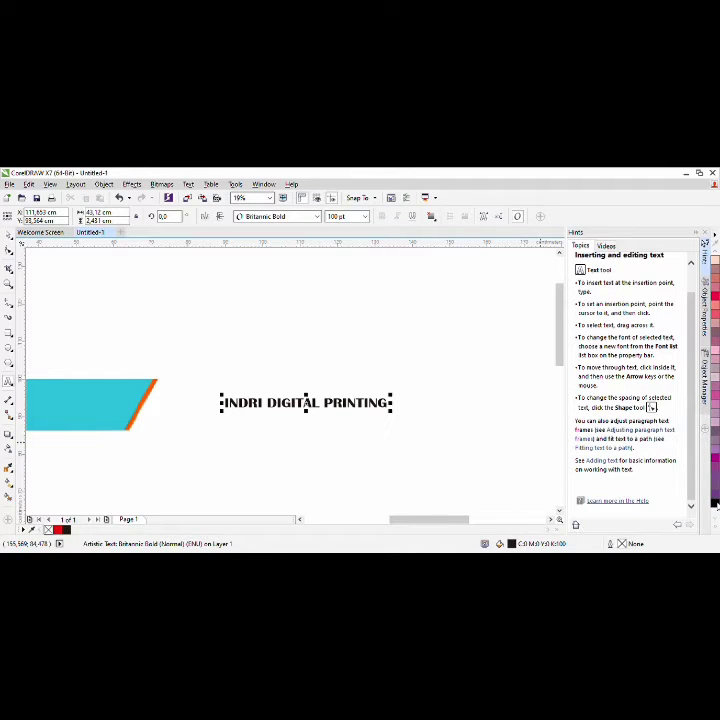
Exit text editing and select the whole 100 pt Britannic Bold INDRI DIGITAL PRINTING title.
{"action": "key", "text": "Escape"}
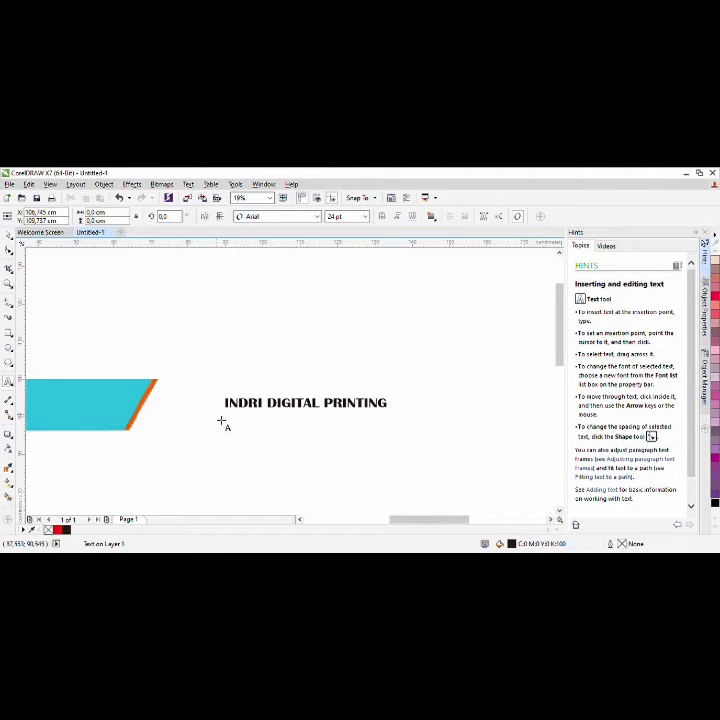
{"action": "left_click_drag", "start_coordinate": [225, 403], "coordinate": [420, 410]}
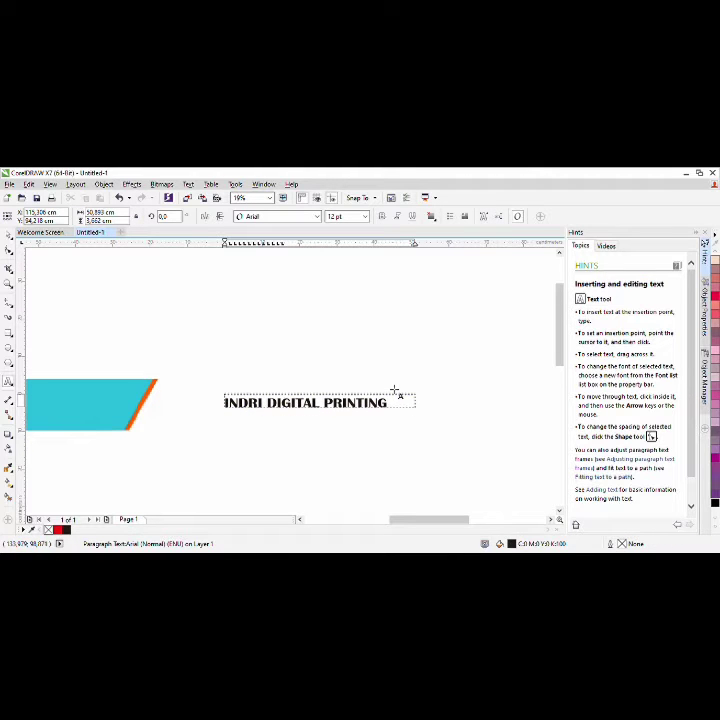
{"action": "left_click", "coordinate": [9, 249]}
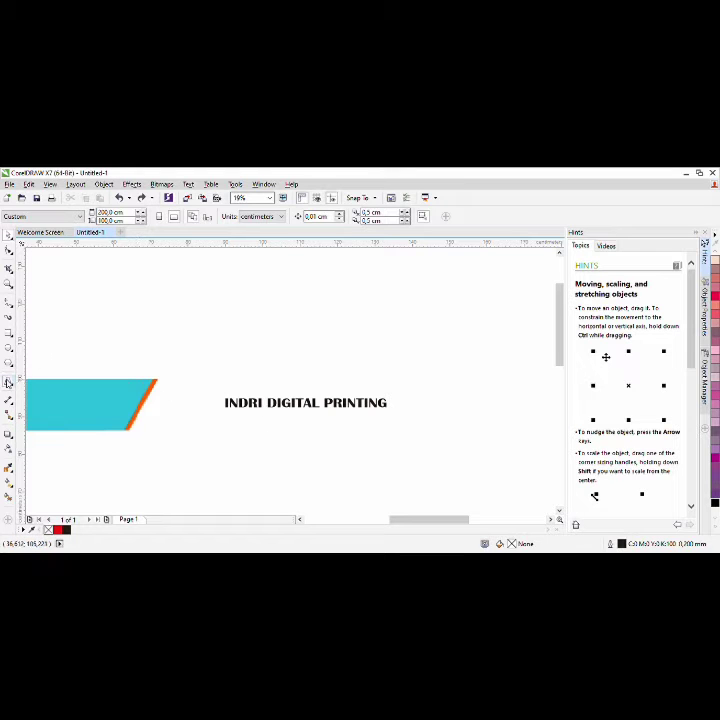
{"action": "left_click", "coordinate": [8, 381]}
{"action": "left_click", "coordinate": [264, 410]}
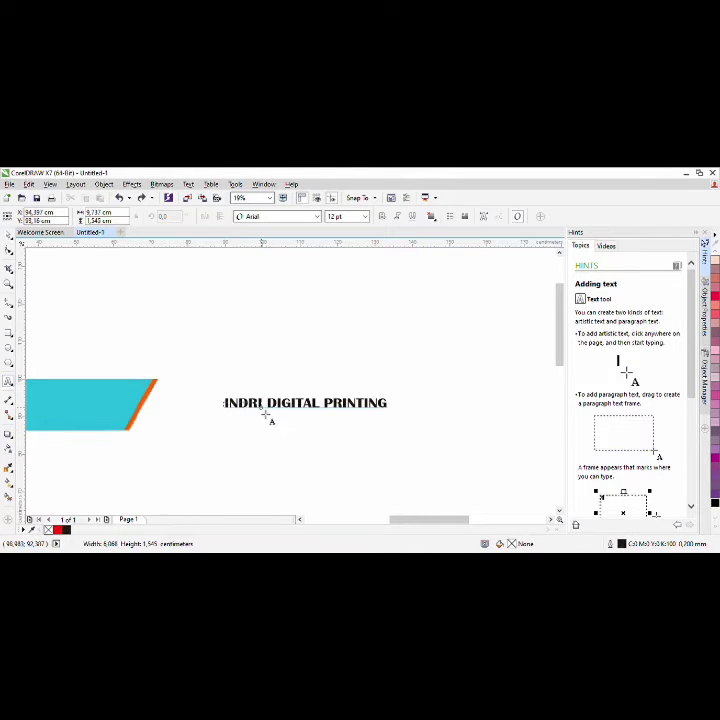
{"action": "key", "text": "ctrl+space"}
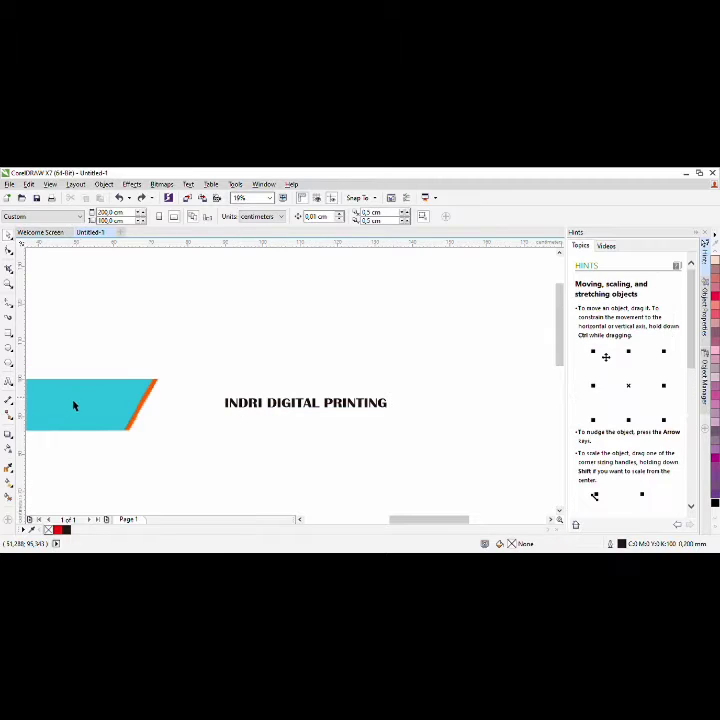
{"action": "left_click", "coordinate": [9, 380]}
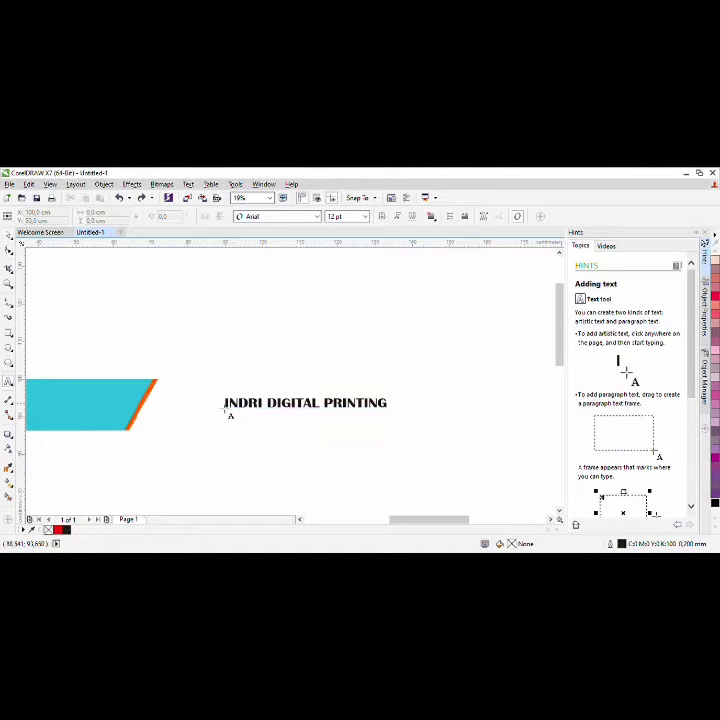
{"action": "left_click_drag", "start_coordinate": [235, 416], "coordinate": [276, 412]}
{"action": "left_click", "coordinate": [270, 405]}
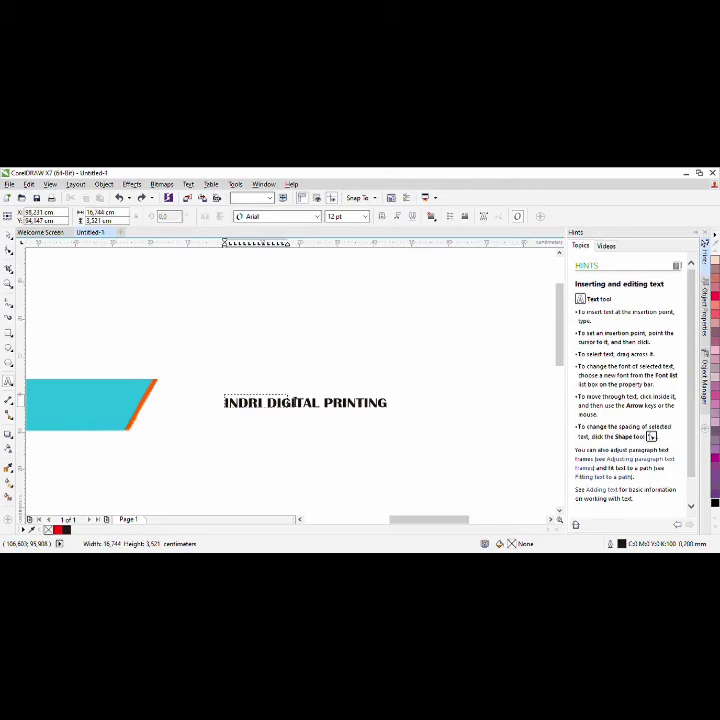
{"action": "key", "text": "Escape"}
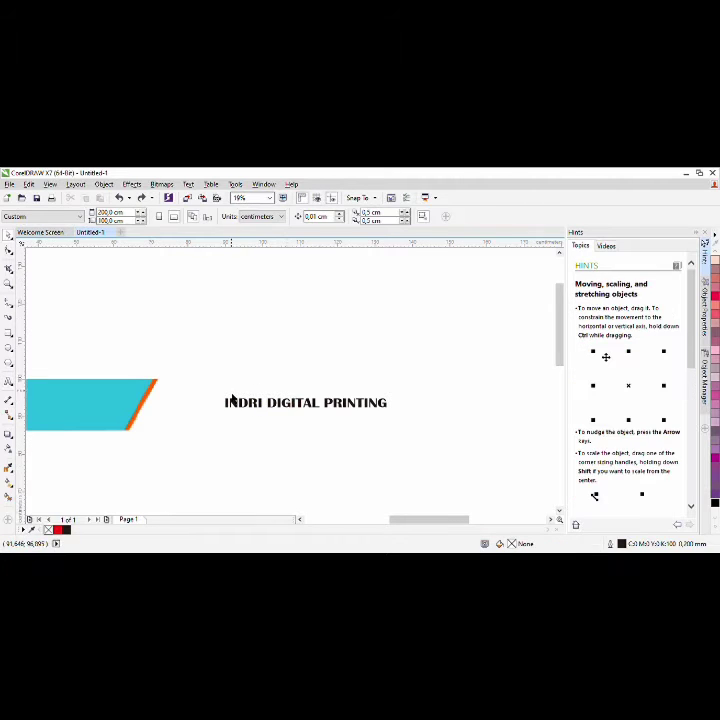
{"action": "left_click", "coordinate": [229, 404]}
{"action": "left_click", "coordinate": [270, 405]}
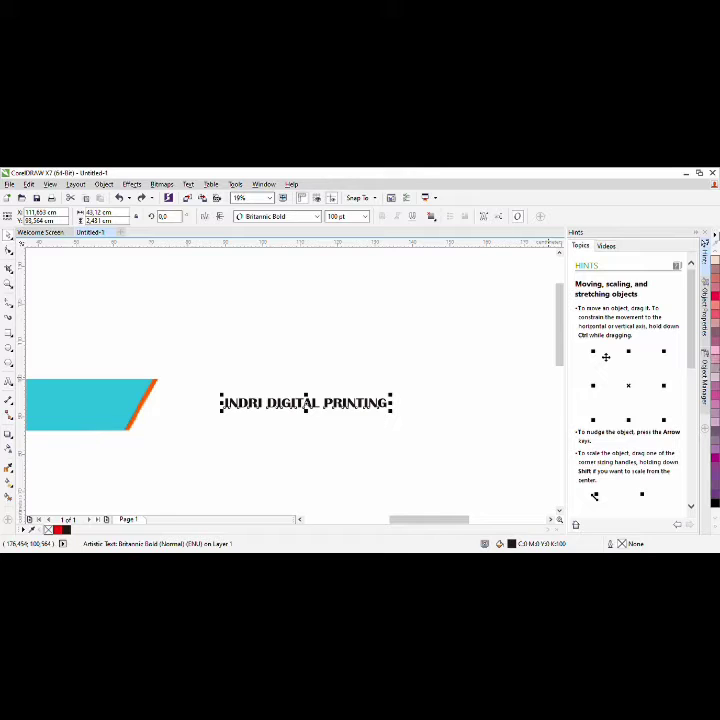
Fill the title with dark blue (C100 M100 Y0 K0) from the palette.
{"action": "scroll", "coordinate": [715, 256], "scroll_direction": "up", "scroll_amount": 5}
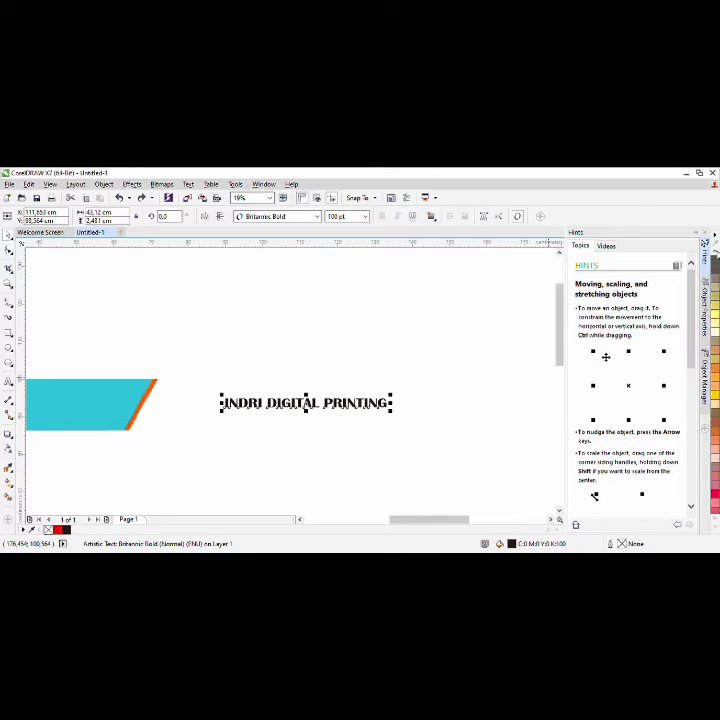
{"action": "scroll", "coordinate": [715, 250], "scroll_direction": "up", "scroll_amount": 5}
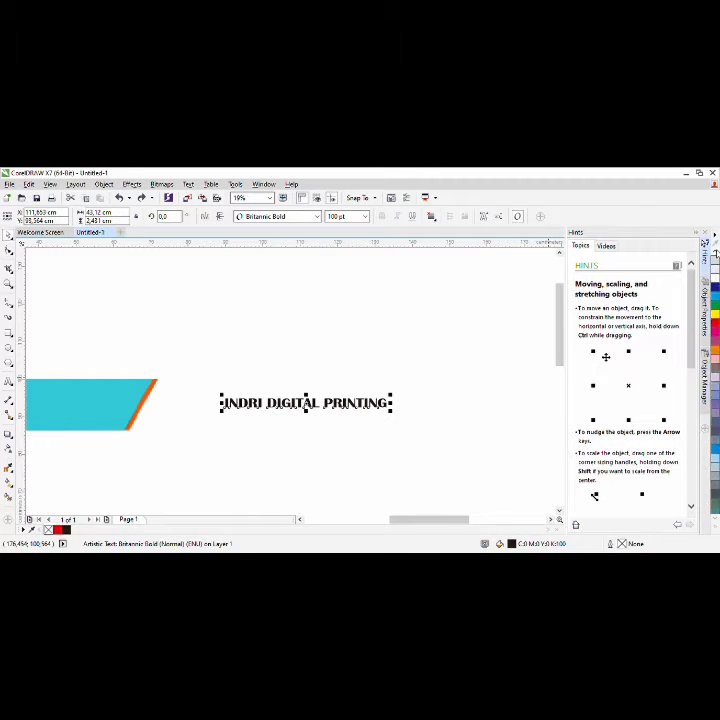
{"action": "scroll", "coordinate": [715, 252], "scroll_direction": "up", "scroll_amount": 2}
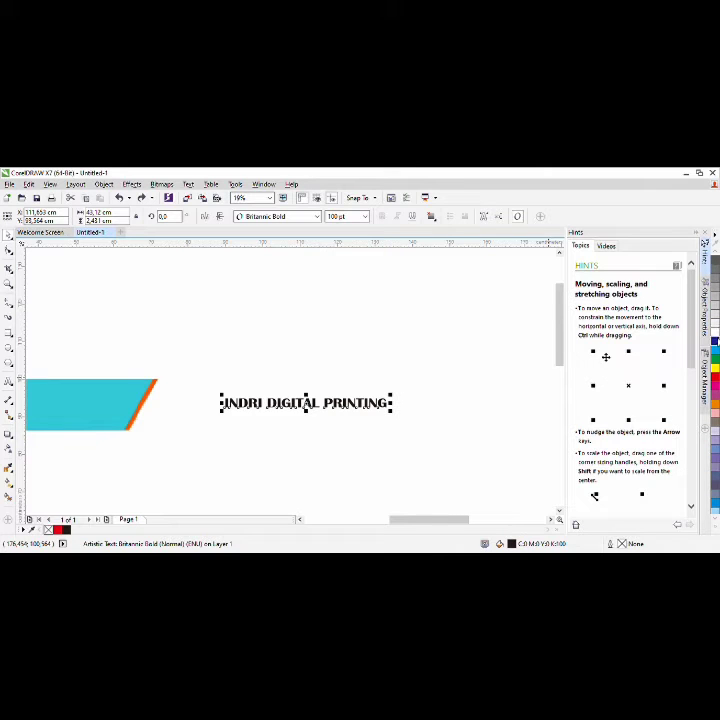
{"action": "left_click", "coordinate": [714, 341]}
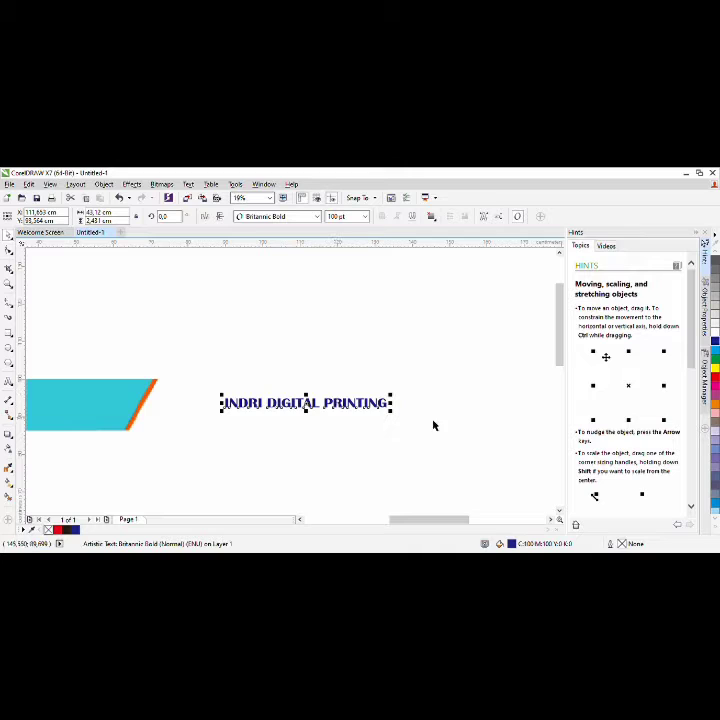
{"action": "scroll", "coordinate": [480, 456], "scroll_direction": "down", "scroll_amount": 2}
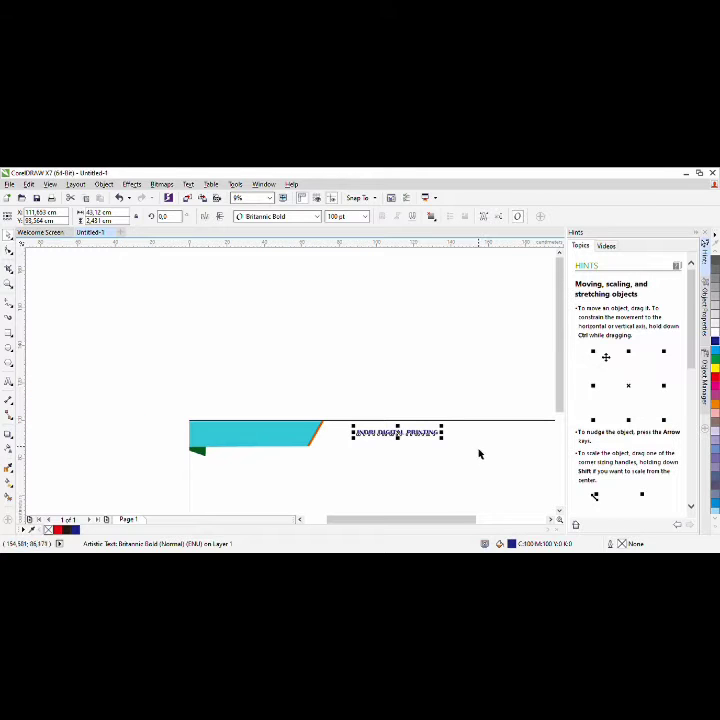
{"action": "left_click", "coordinate": [551, 520]}
Scale the title up and stretch it taller and wider, about 117.9 cm, to the page's right edge.
{"action": "left_click", "coordinate": [551, 520]}
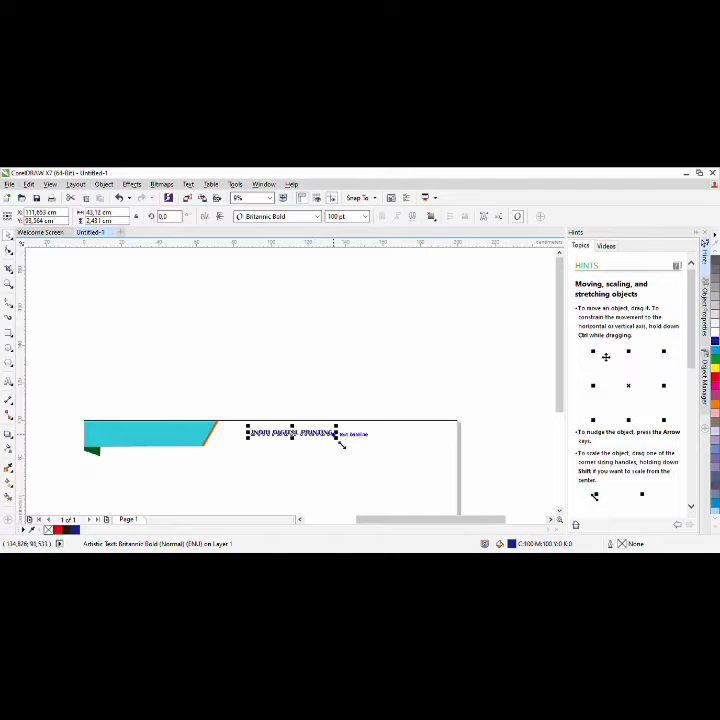
{"action": "left_click_drag", "start_coordinate": [341, 443], "coordinate": [429, 484]}
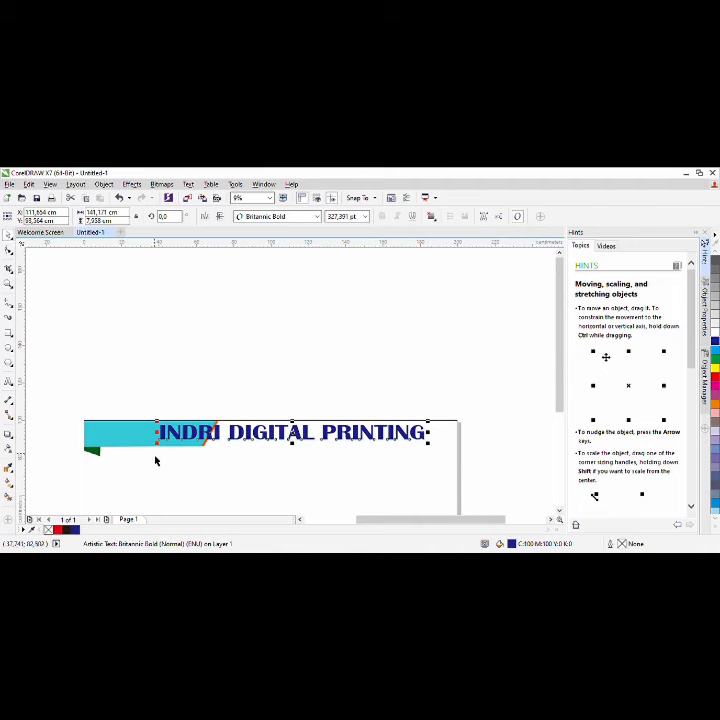
{"action": "left_click_drag", "start_coordinate": [157, 432], "coordinate": [174, 431]}
{"action": "left_click_drag", "start_coordinate": [296, 444], "coordinate": [340, 444]}
{"action": "left_click_drag", "start_coordinate": [436, 443], "coordinate": [454, 437]}
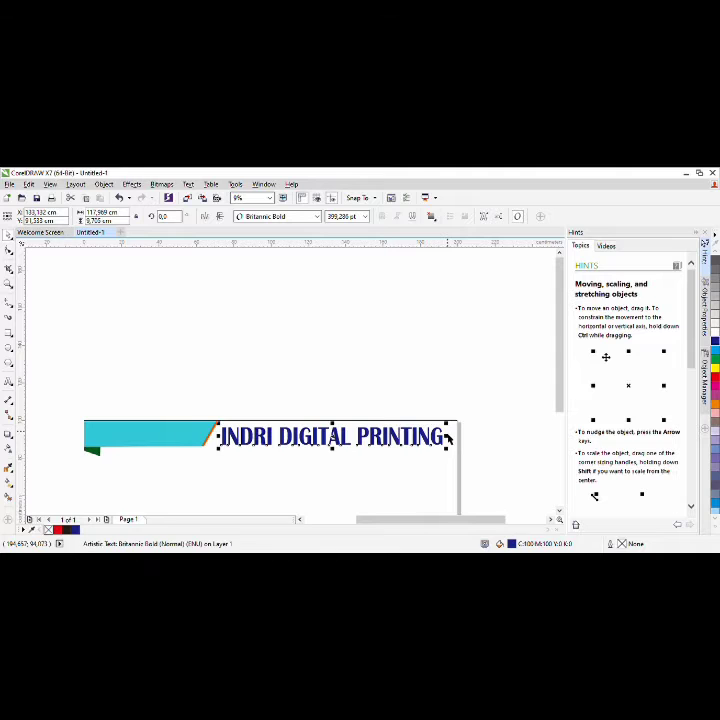
{"action": "scroll", "coordinate": [412, 436], "scroll_direction": "up", "scroll_amount": 2}
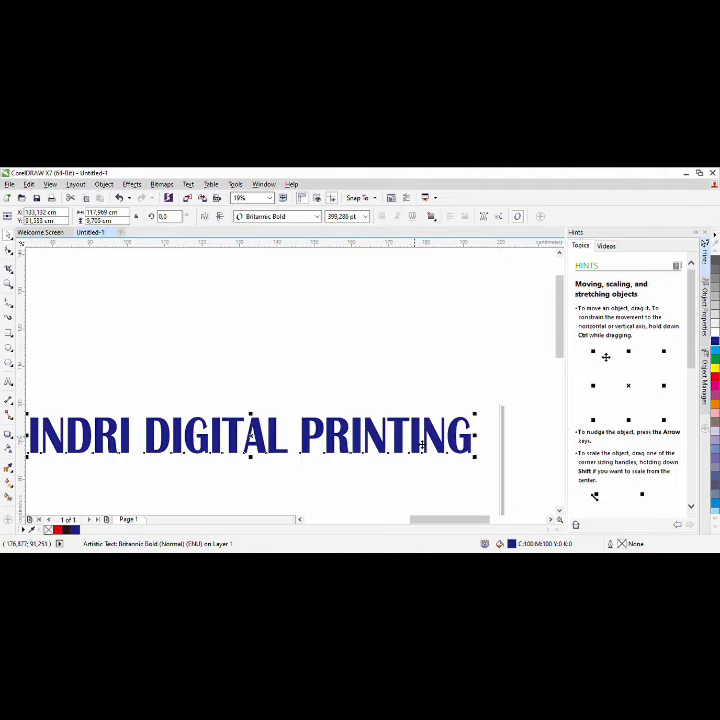
{"action": "left_click", "coordinate": [299, 519]}
Choose the Contour tool from the interactive effects flyout after briefly trying Drop Shadow.
{"action": "left_click", "coordinate": [300, 520]}
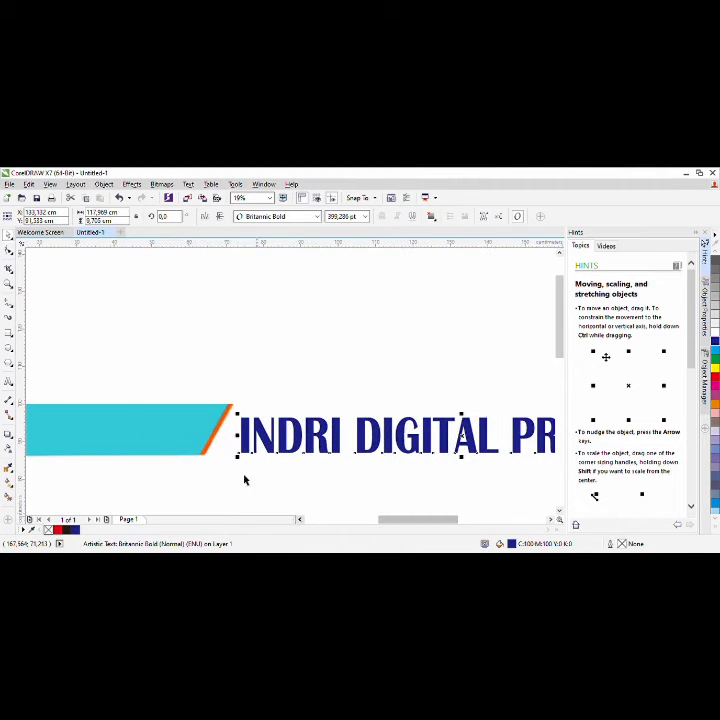
{"action": "left_click", "coordinate": [13, 438]}
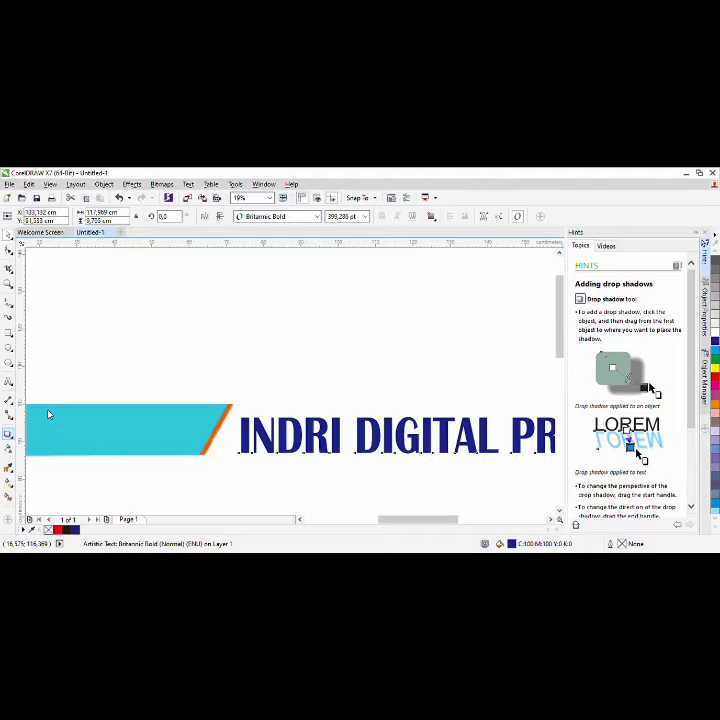
{"action": "left_click", "coordinate": [49, 414]}
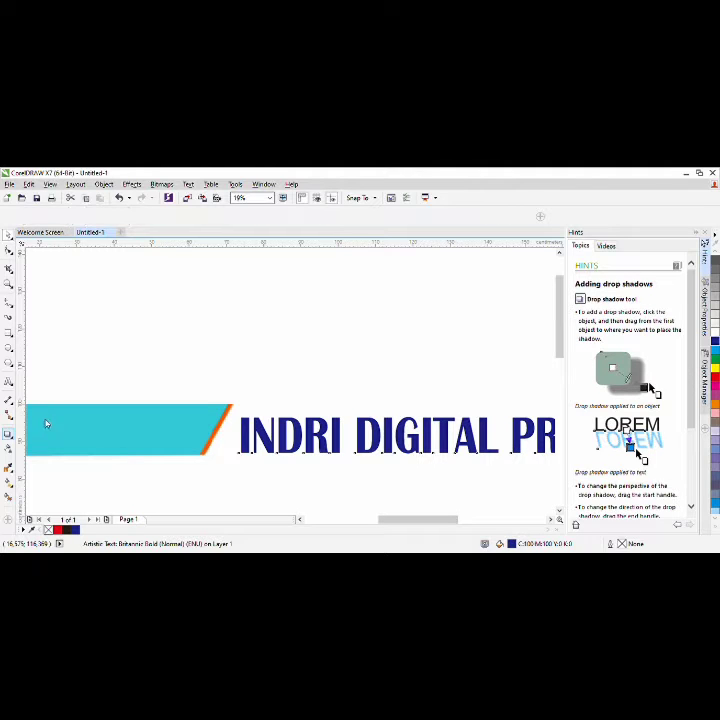
{"action": "left_click", "coordinate": [117, 431]}
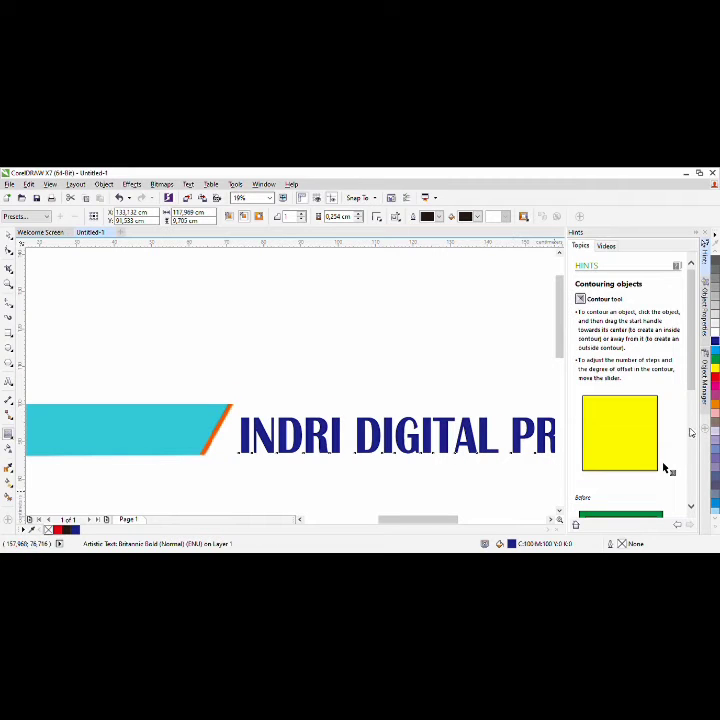
Drag a 0.635 cm outside contour around the INDRI DIGITAL PRINTING lettering.
{"action": "scroll", "coordinate": [628, 496], "scroll_direction": "down", "scroll_amount": 1}
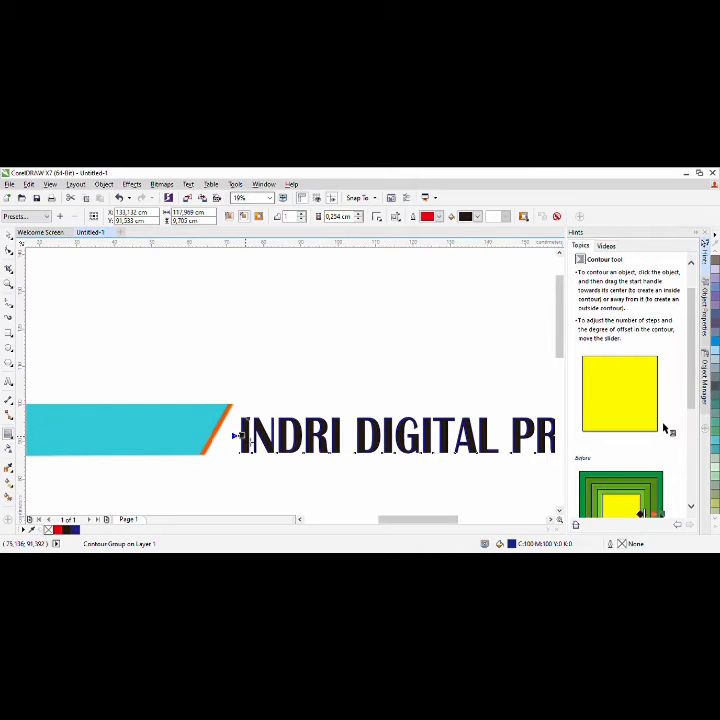
{"action": "scroll", "coordinate": [236, 432], "scroll_direction": "up", "scroll_amount": 2}
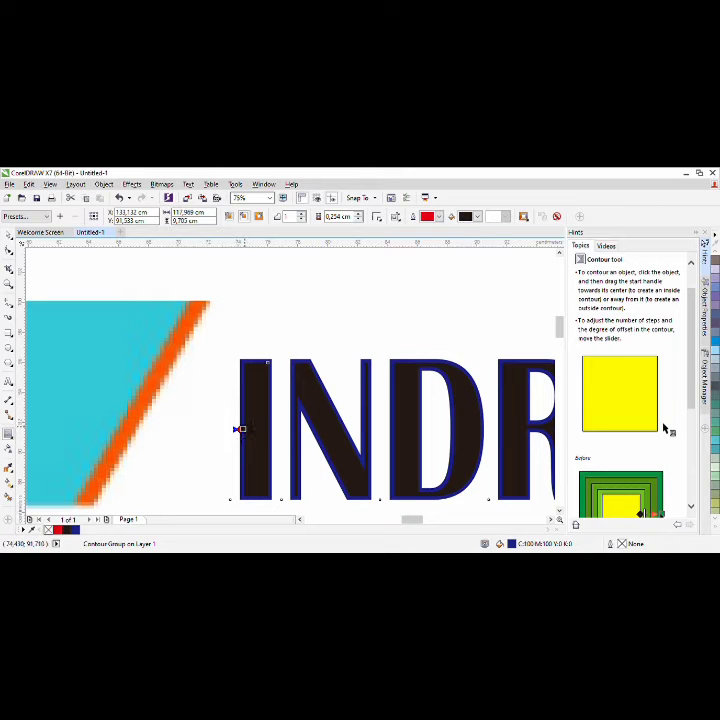
{"action": "left_click_drag", "start_coordinate": [236, 431], "coordinate": [231, 430]}
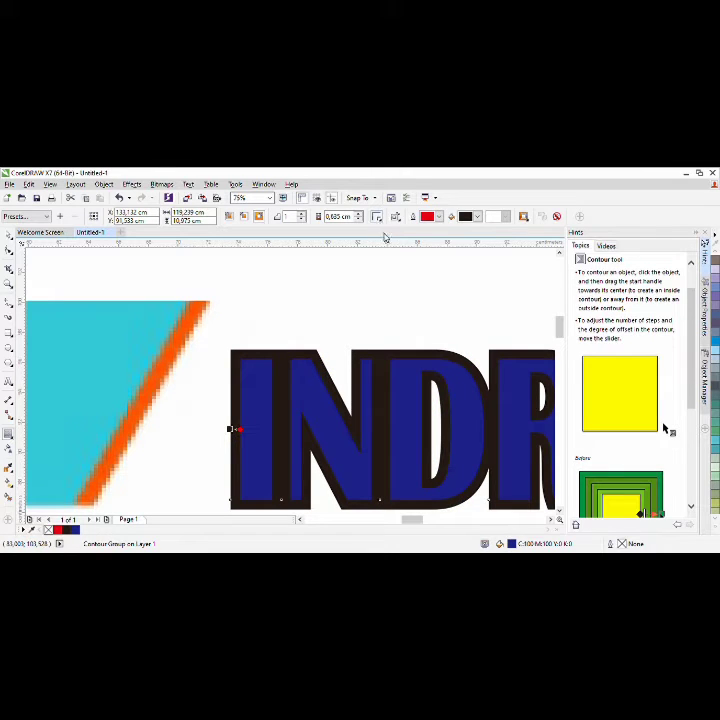
Give the title's yellow contour rounded corners and widen it to about 1.094 cm.
{"action": "left_click", "coordinate": [377, 216]}
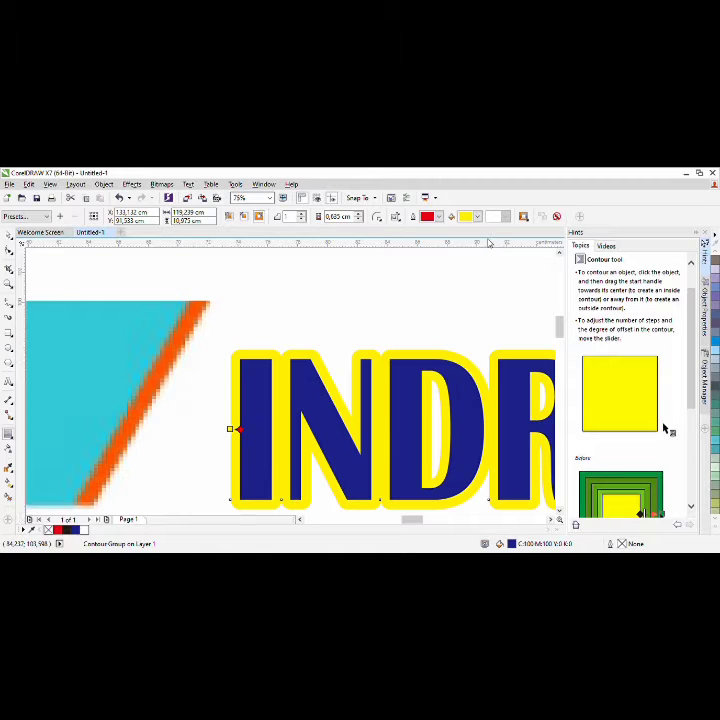
{"action": "scroll", "coordinate": [444, 309], "scroll_direction": "down", "scroll_amount": 1}
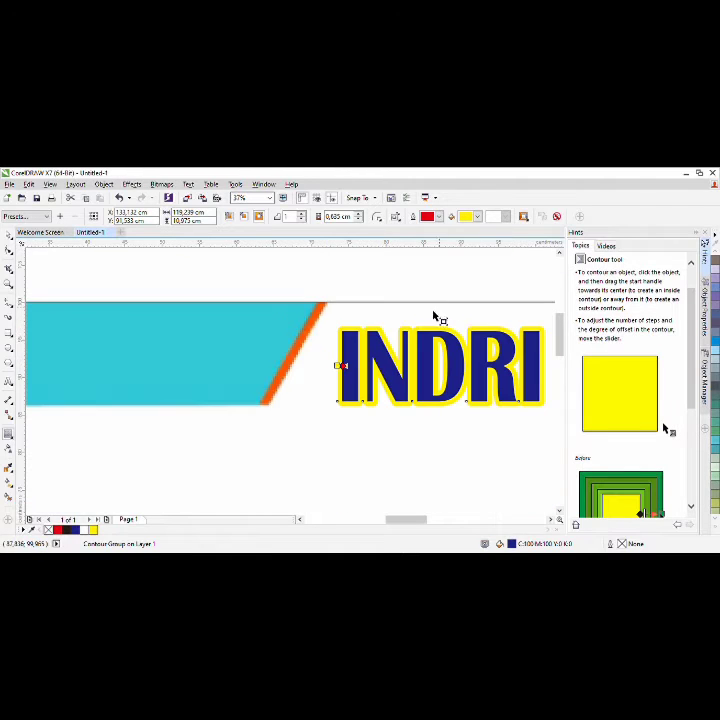
{"action": "scroll", "coordinate": [342, 366], "scroll_direction": "up", "scroll_amount": 2}
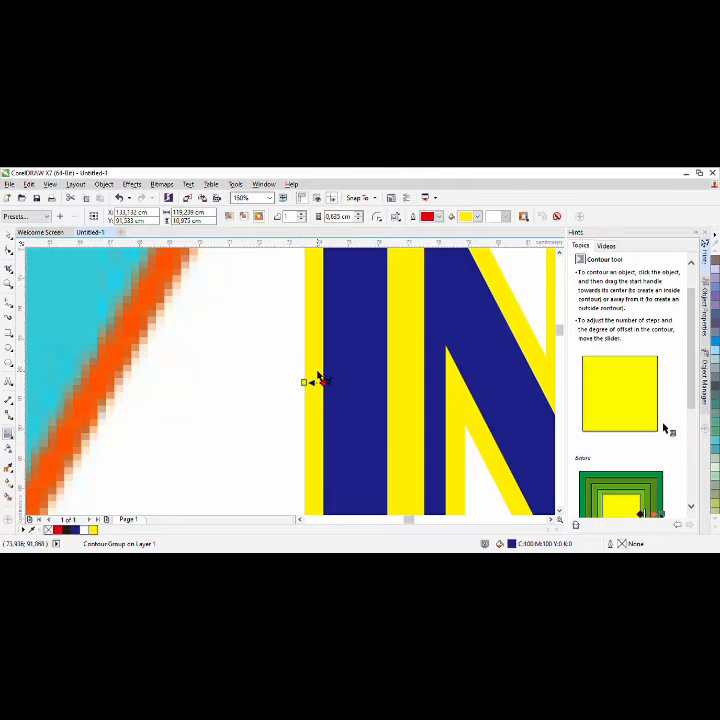
{"action": "left_click_drag", "start_coordinate": [307, 383], "coordinate": [296, 385]}
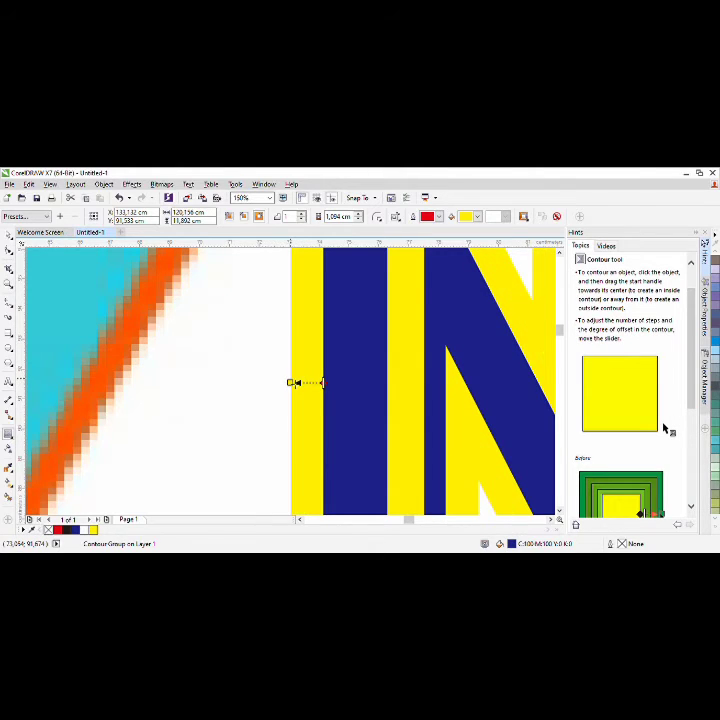
{"action": "scroll", "coordinate": [296, 385], "scroll_direction": "down", "scroll_amount": 5}
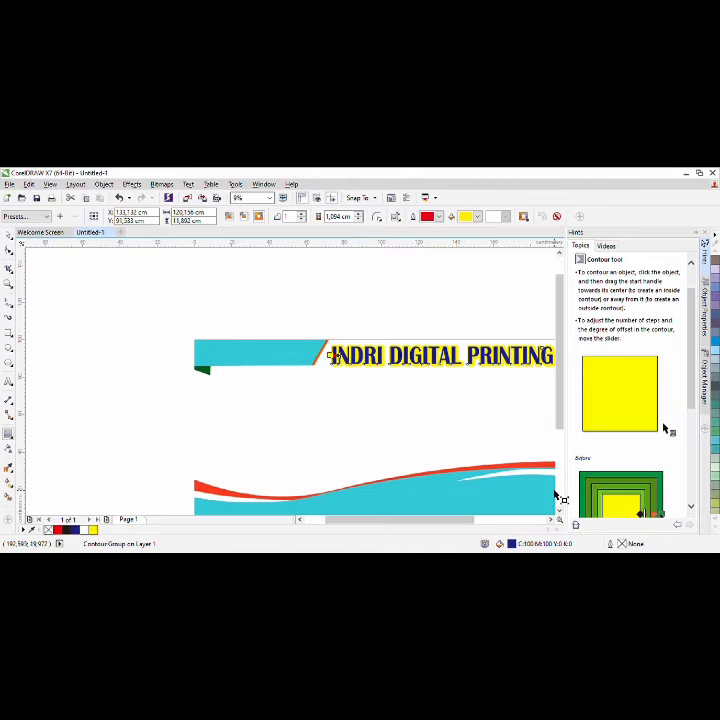
{"action": "scroll", "coordinate": [463, 405], "scroll_direction": "right", "scroll_amount": 3}
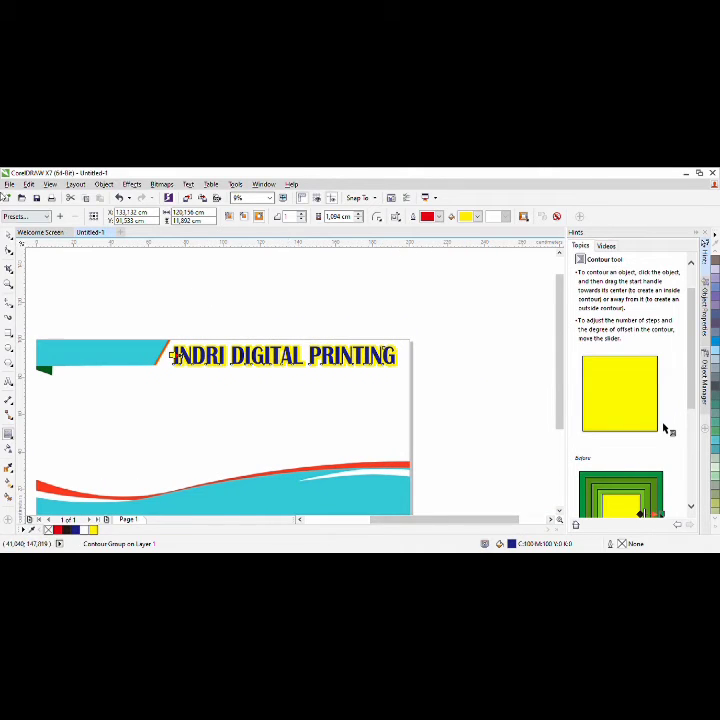
{"action": "left_click", "coordinate": [9, 236]}
{"action": "scroll", "coordinate": [276, 385], "scroll_direction": "up", "scroll_amount": 2}
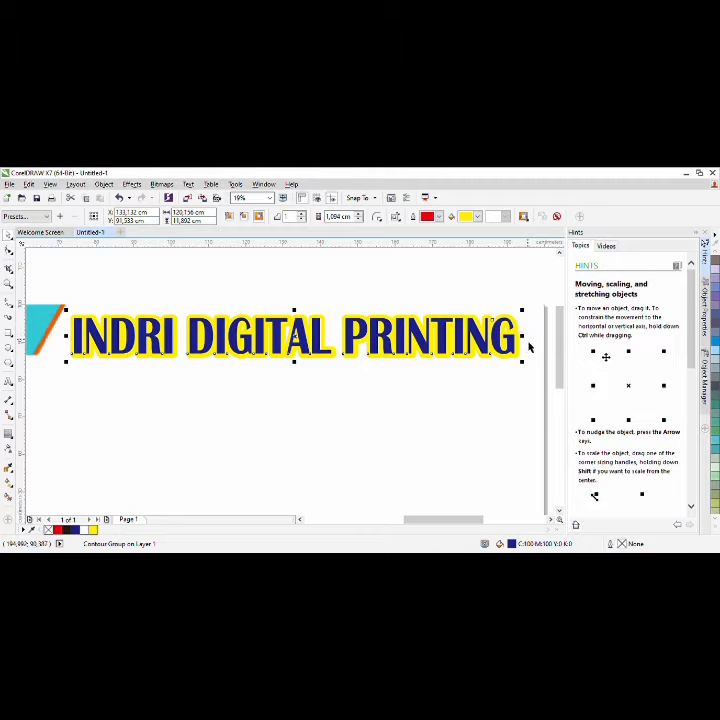
Stretch the yellow-outlined title rightward to the banner's right end, then deselect it.
{"action": "left_click_drag", "start_coordinate": [524, 340], "coordinate": [548, 342]}
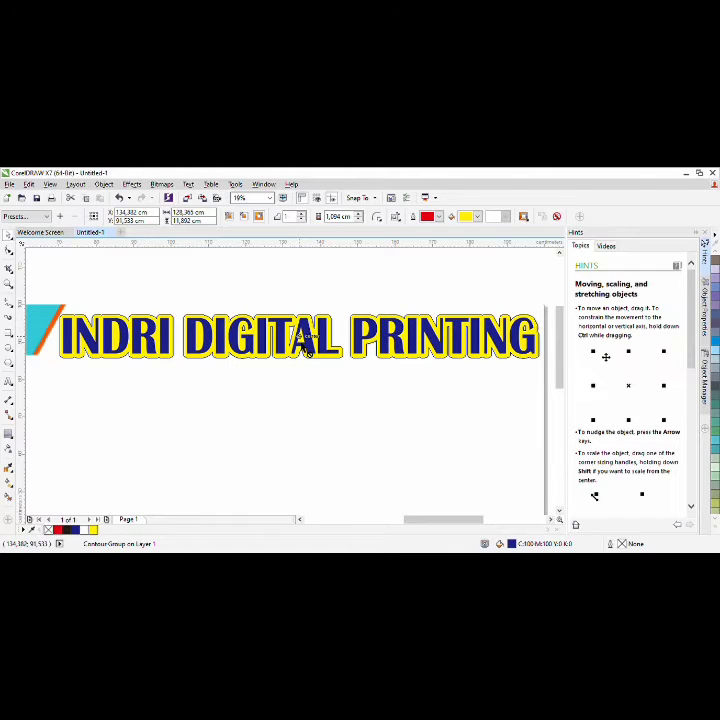
{"action": "scroll", "coordinate": [305, 340], "scroll_direction": "down", "scroll_amount": 3}
{"action": "scroll", "coordinate": [308, 347], "scroll_direction": "up", "scroll_amount": 2}
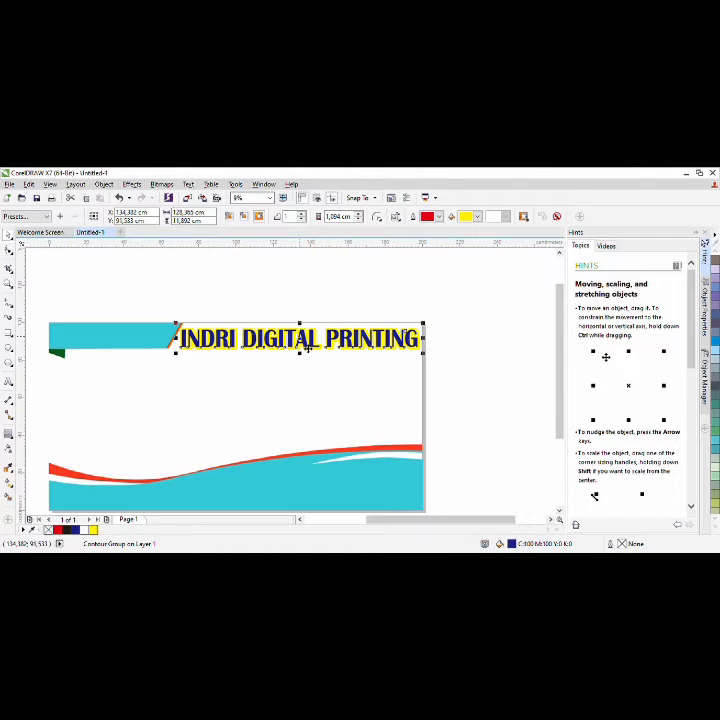
{"action": "left_click", "coordinate": [305, 292]}
{"action": "left_click", "coordinate": [290, 345]}
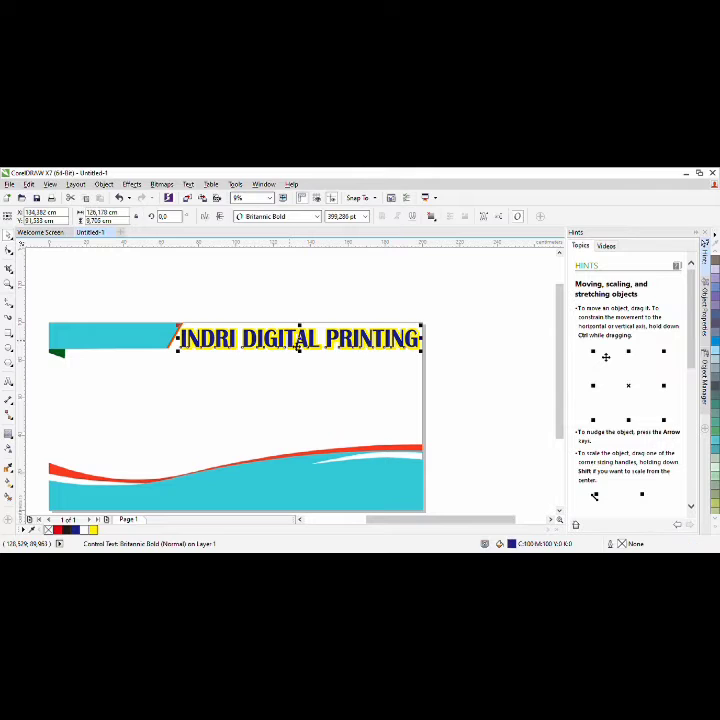
{"action": "left_click", "coordinate": [305, 292]}
Pan left and right across the page to check the title's placement.
{"action": "left_click", "coordinate": [300, 520]}
{"action": "left_click", "coordinate": [300, 520]}
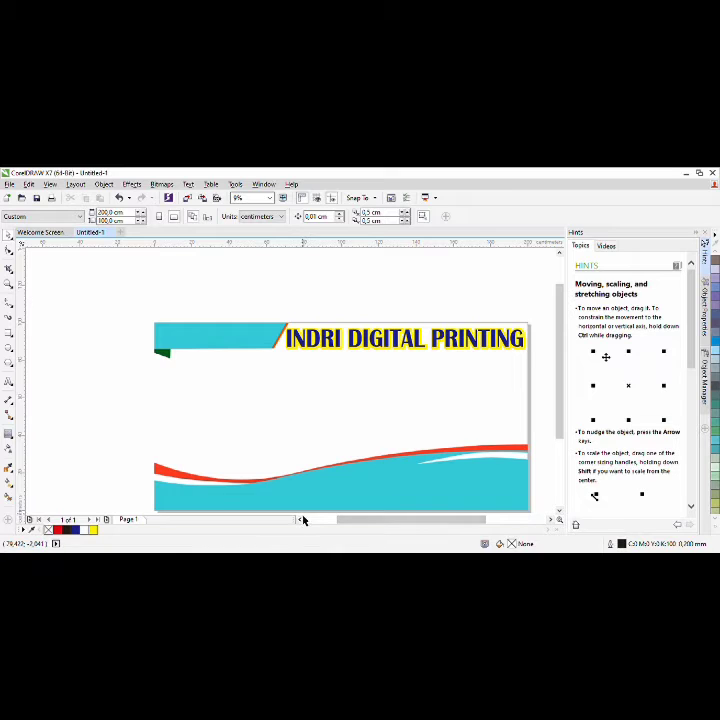
{"action": "left_click", "coordinate": [300, 520]}
{"action": "left_click", "coordinate": [300, 520]}
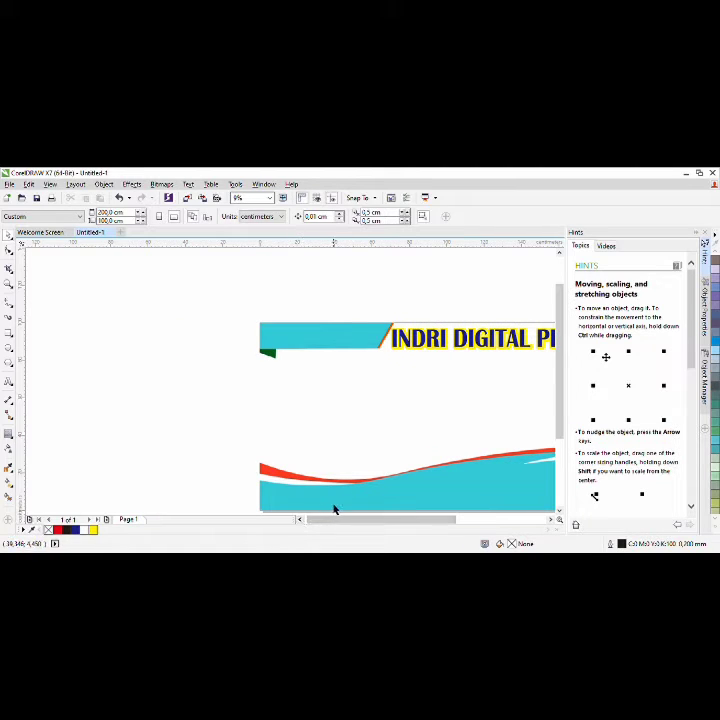
{"action": "left_click", "coordinate": [550, 520]}
{"action": "left_click", "coordinate": [550, 520]}
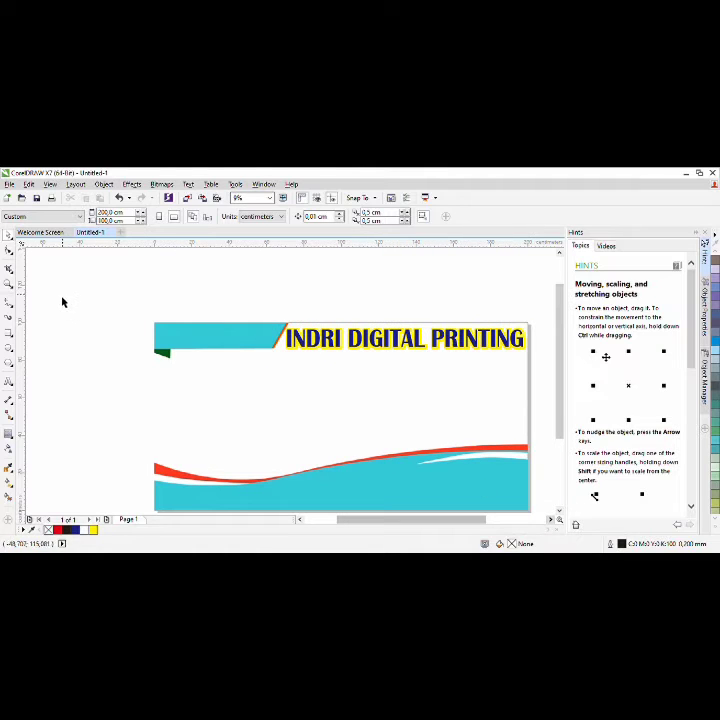
Draw an ellipse below the banner's green corner, then delete it as misshapen.
{"action": "left_click", "coordinate": [8, 347]}
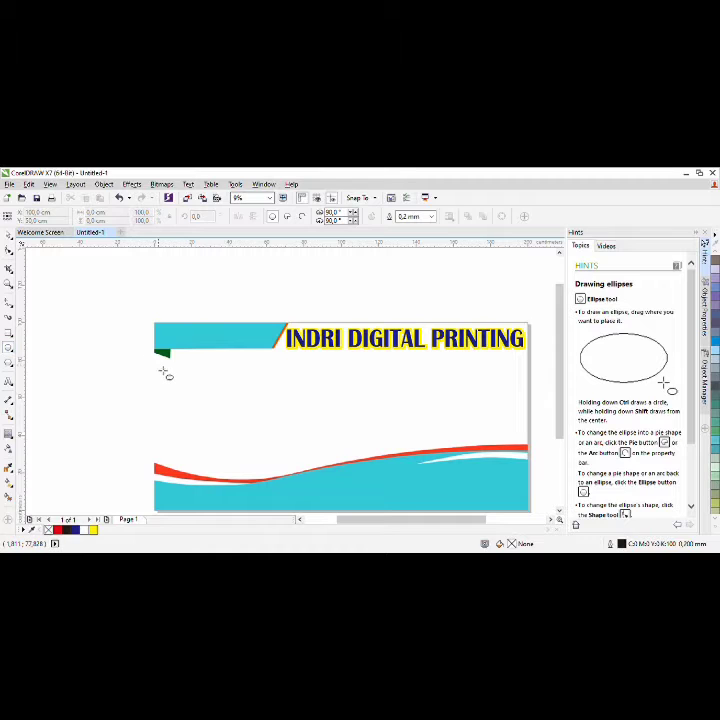
{"action": "scroll", "coordinate": [180, 372], "scroll_direction": "up", "scroll_amount": 2}
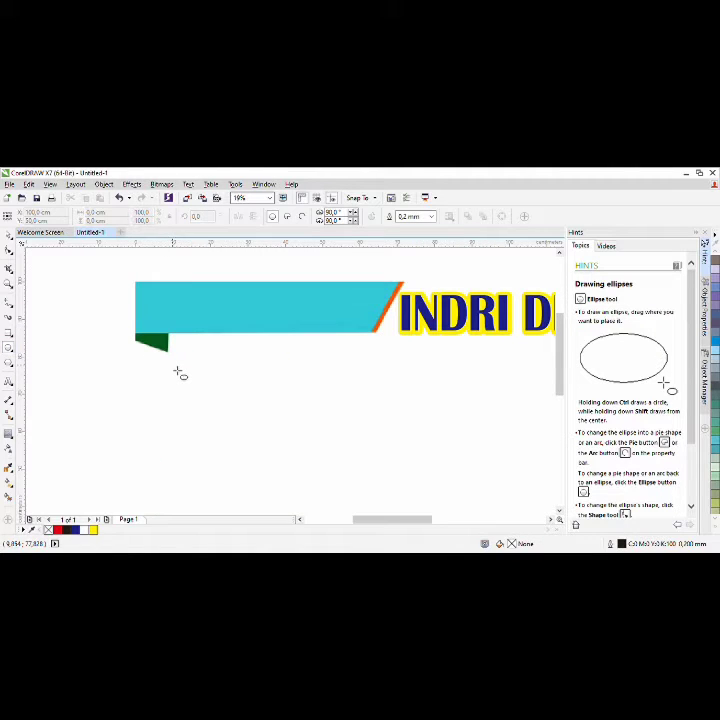
{"action": "left_click_drag", "start_coordinate": [177, 371], "coordinate": [196, 380]}
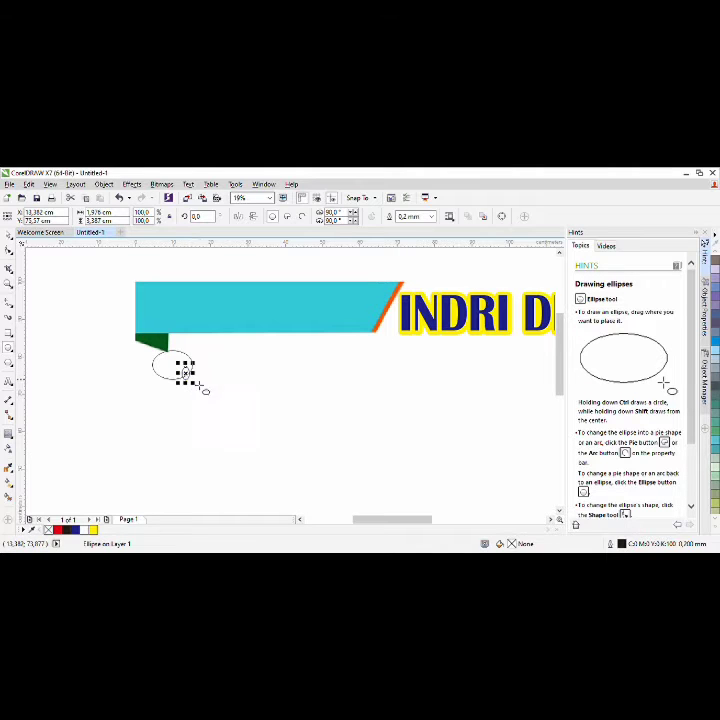
{"action": "key", "text": "Escape"}
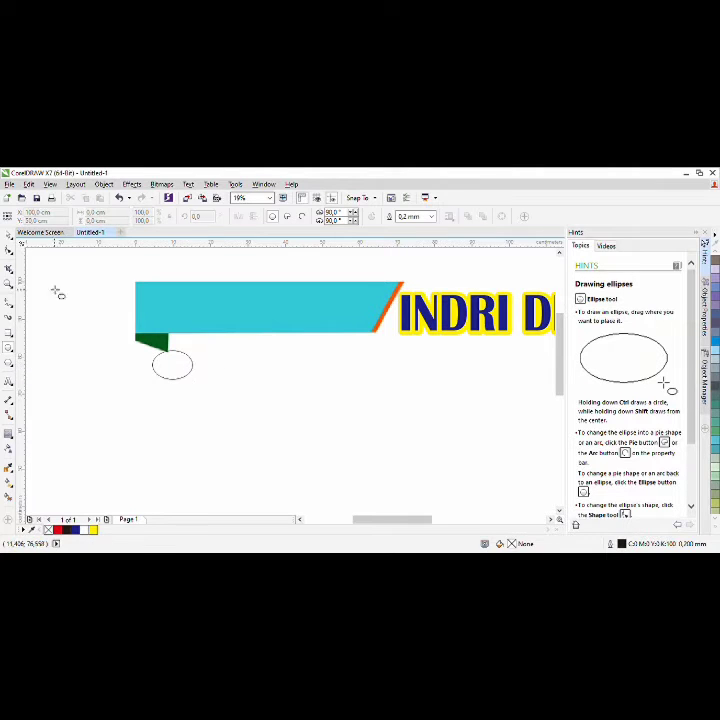
{"action": "left_click", "coordinate": [9, 250]}
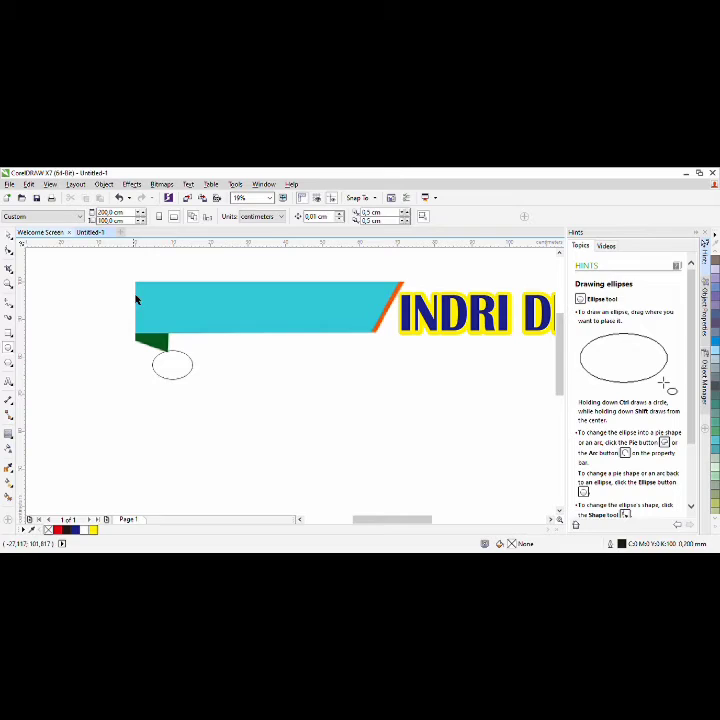
{"action": "left_click", "coordinate": [182, 346]}
{"action": "left_click_drag", "start_coordinate": [182, 346], "coordinate": [178, 343]}
{"action": "left_click", "coordinate": [182, 357]}
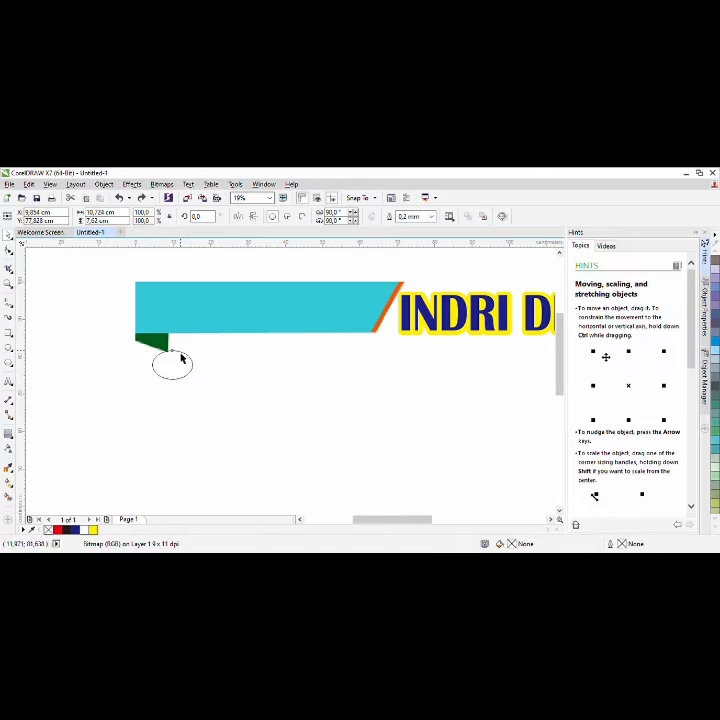
{"action": "key", "text": "Delete"}
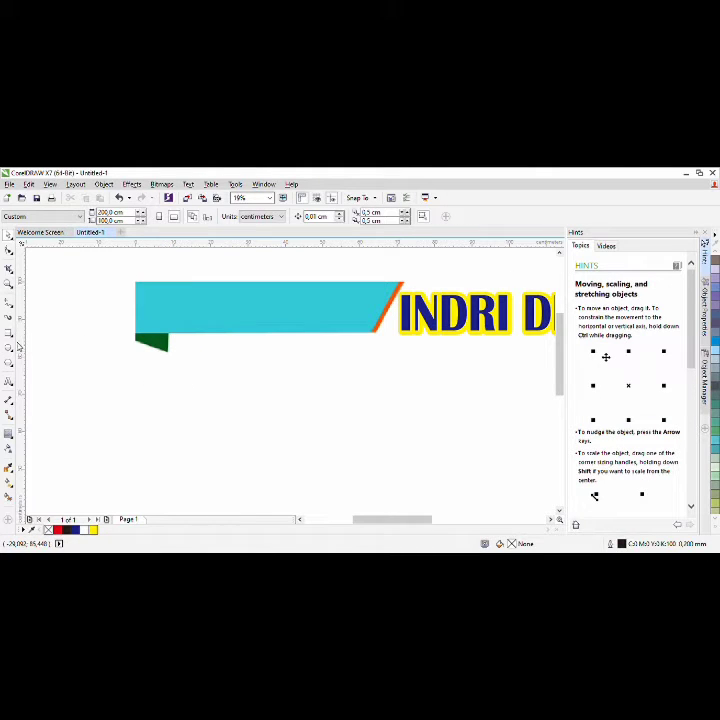
Draw a small circle below the green corner with F7 and fill it yellow.
{"action": "left_click", "coordinate": [9, 347]}
{"action": "key", "text": "F7"}
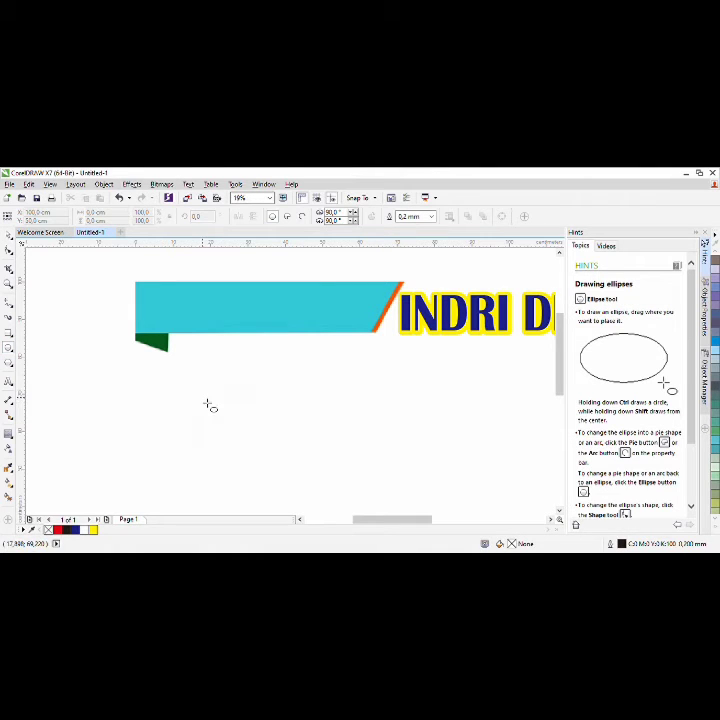
{"action": "left_click_drag", "start_coordinate": [204, 393], "coordinate": [222, 408]}
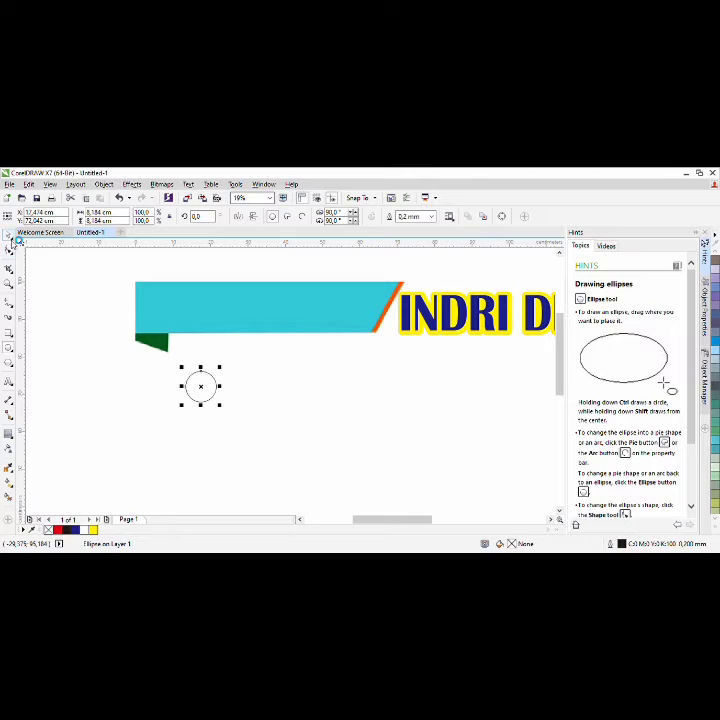
{"action": "left_click", "coordinate": [9, 249]}
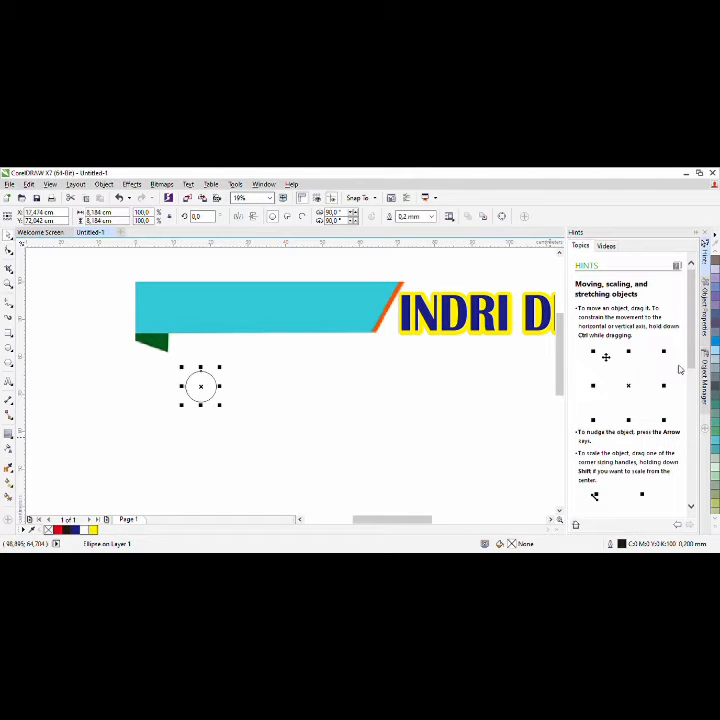
{"action": "left_click", "coordinate": [714, 255]}
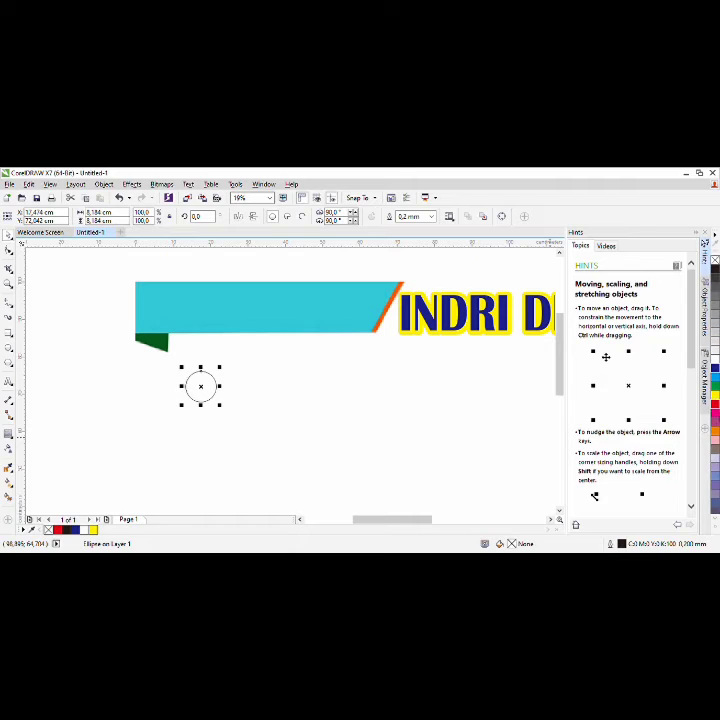
{"action": "left_click", "coordinate": [714, 396]}
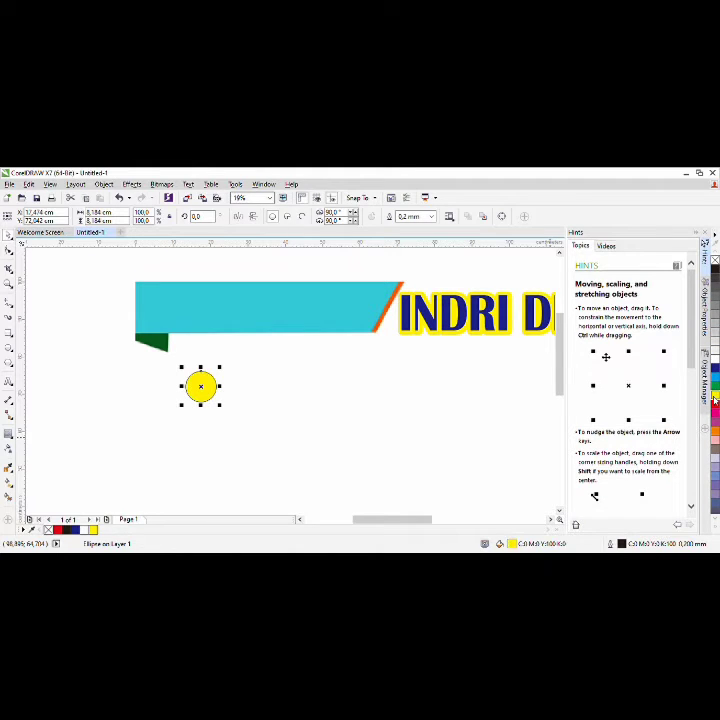
{"action": "scroll", "coordinate": [203, 270], "scroll_direction": "down", "scroll_amount": 2}
{"action": "scroll", "coordinate": [203, 270], "scroll_direction": "up", "scroll_amount": 2}
{"action": "scroll", "coordinate": [196, 359], "scroll_direction": "down", "scroll_amount": 2}
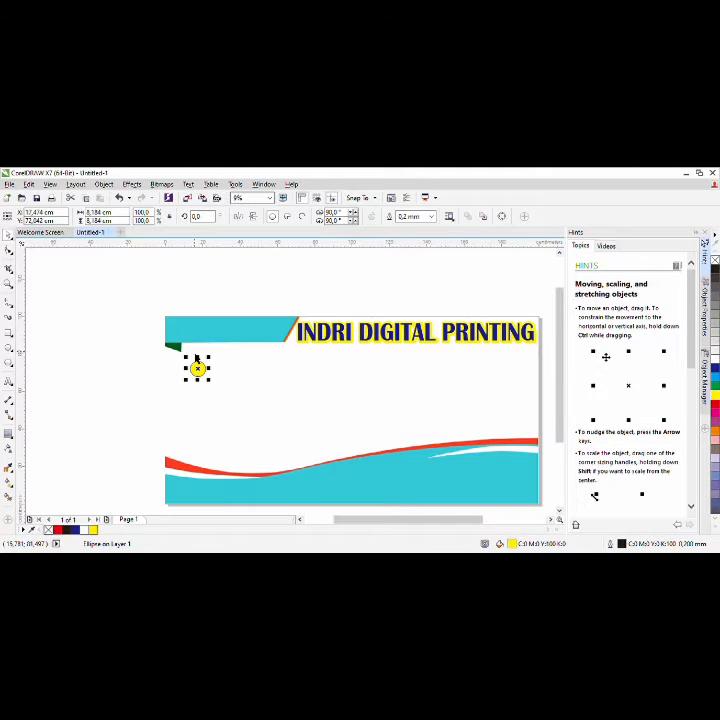
Change the circle's fill to red and reselect it for moving.
{"action": "left_click", "coordinate": [714, 408]}
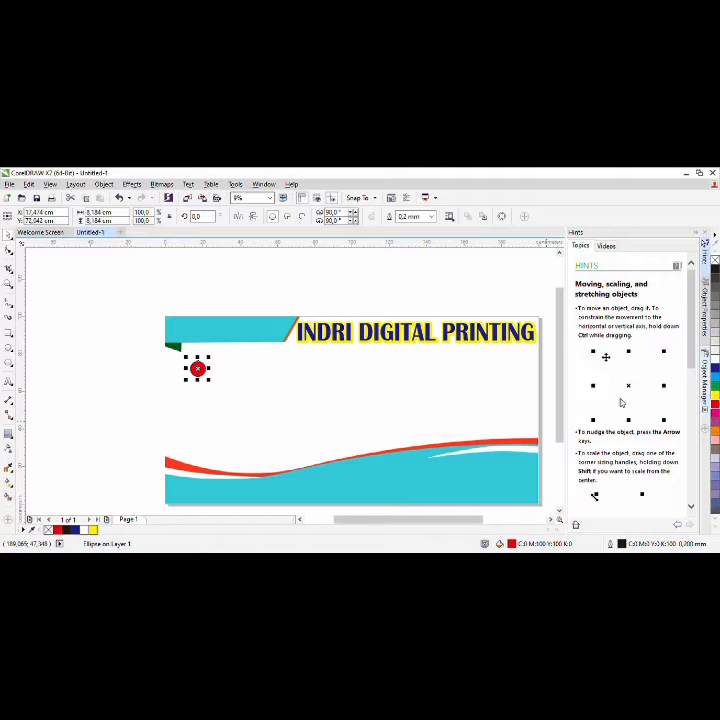
{"action": "left_click", "coordinate": [132, 320]}
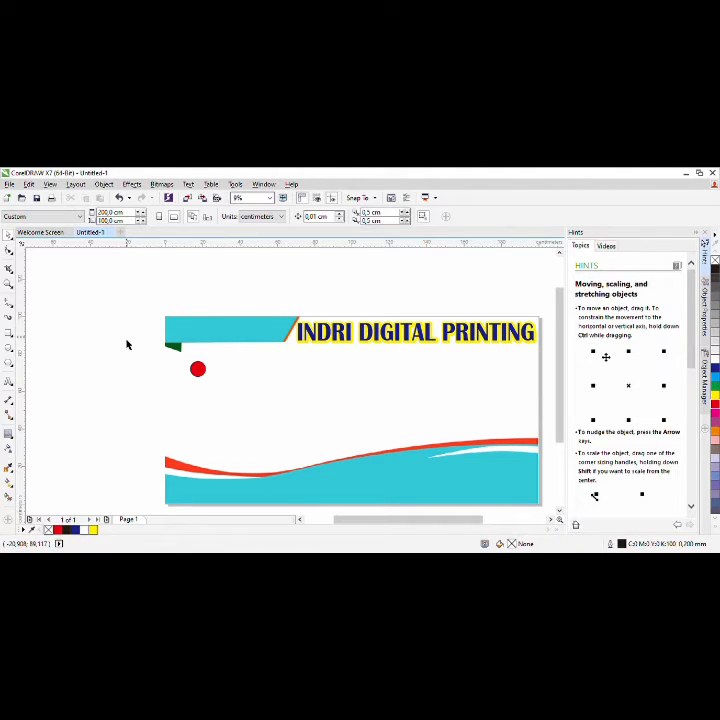
{"action": "left_click_drag", "start_coordinate": [128, 340], "coordinate": [238, 404]}
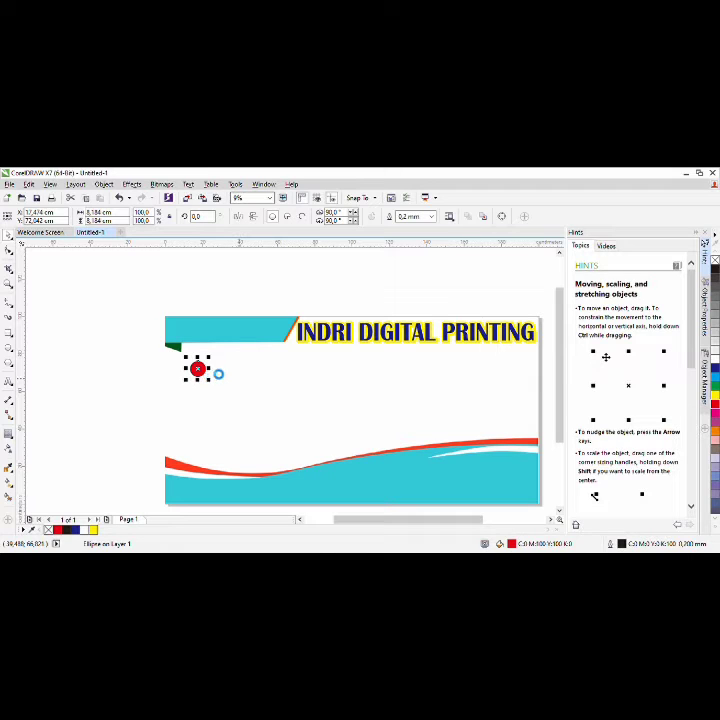
{"action": "left_click_drag", "start_coordinate": [200, 370], "coordinate": [207, 396]}
{"action": "key", "text": "Escape"}
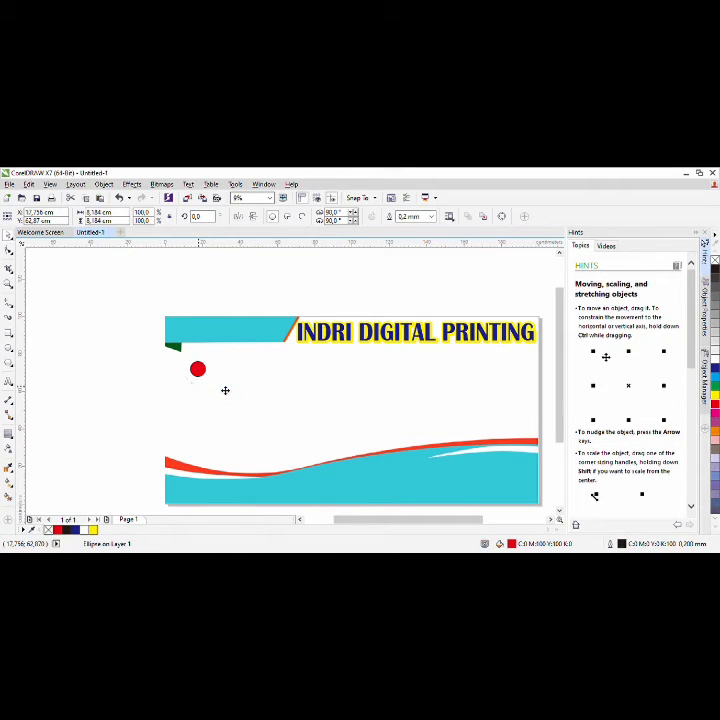
Try duplicating and moving the red circle, undoing each attempt.
{"action": "key", "text": "ctrl+d"}
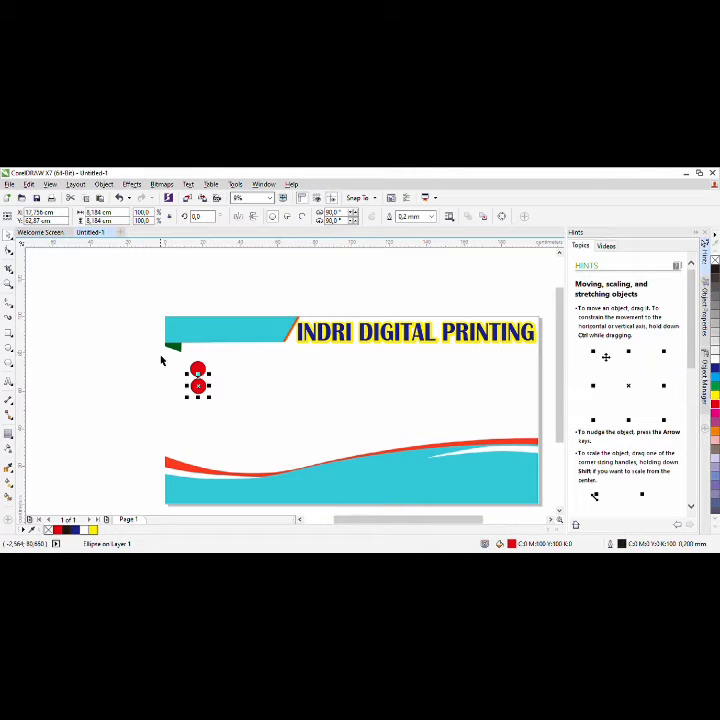
{"action": "key", "text": "Tab"}
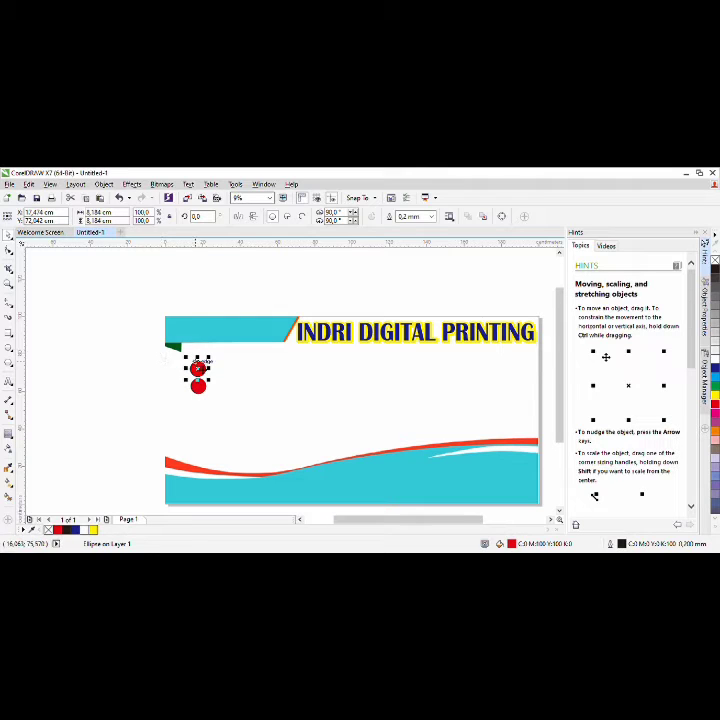
{"action": "key", "text": "Escape"}
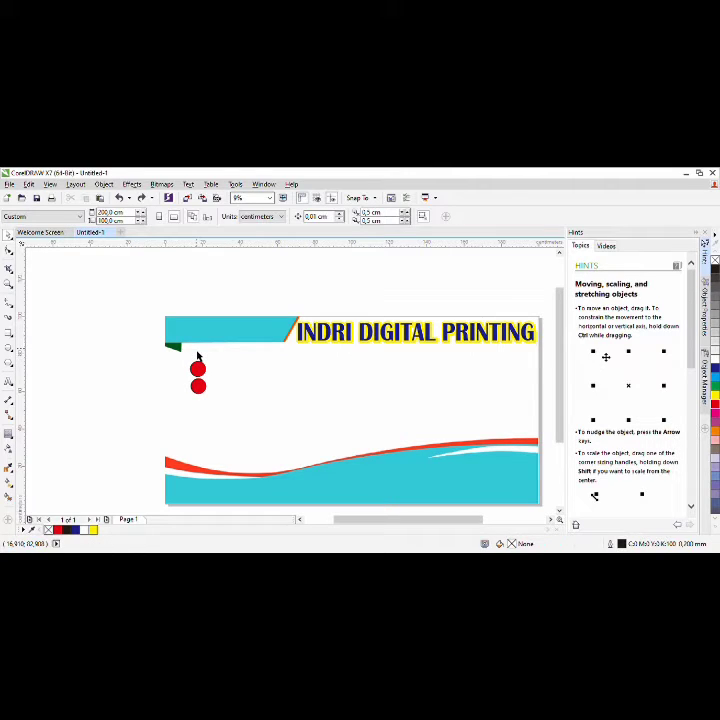
{"action": "key", "text": "ctrl+z"}
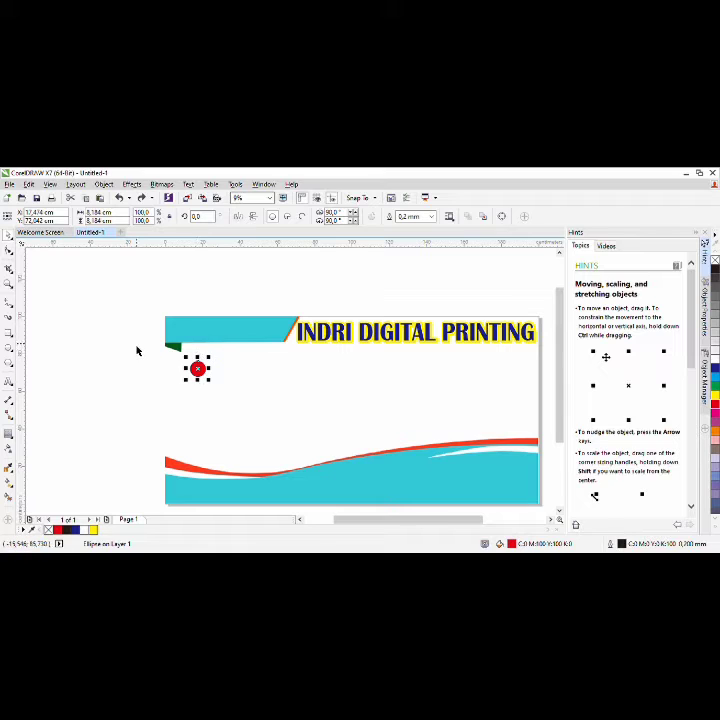
{"action": "key", "text": "Escape"}
{"action": "left_click_drag", "start_coordinate": [148, 343], "coordinate": [249, 411]}
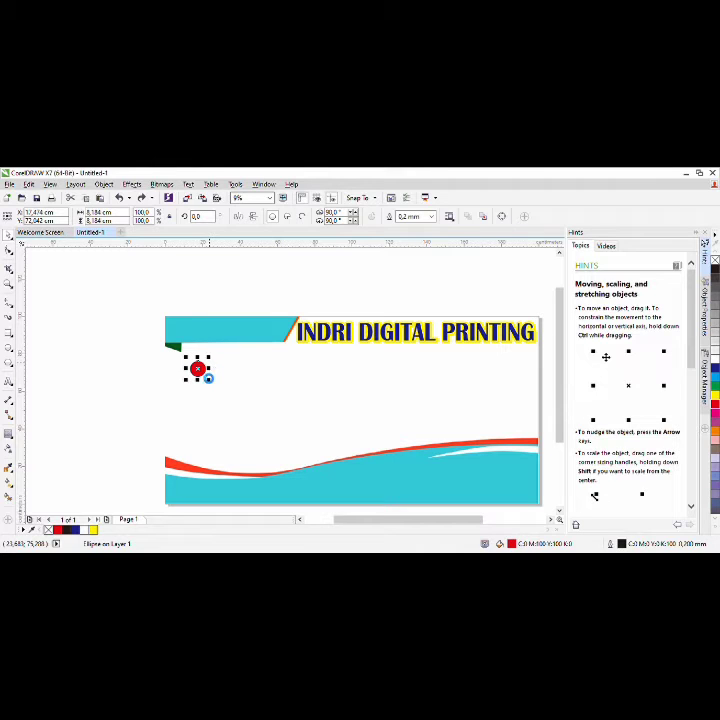
{"action": "key", "text": "ctrl+z"}
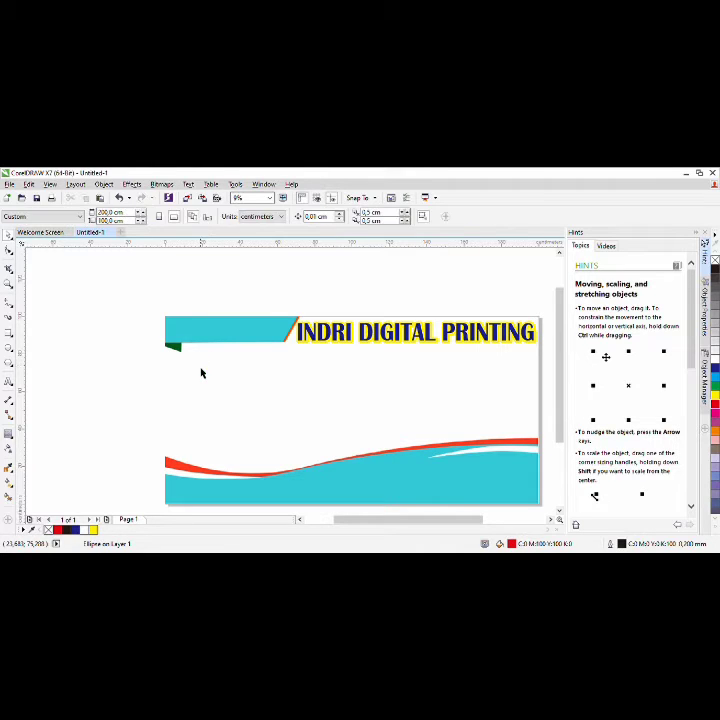
{"action": "key", "text": "ctrl+shift+z"}
{"action": "left_click_drag", "start_coordinate": [199, 370], "coordinate": [205, 399]}
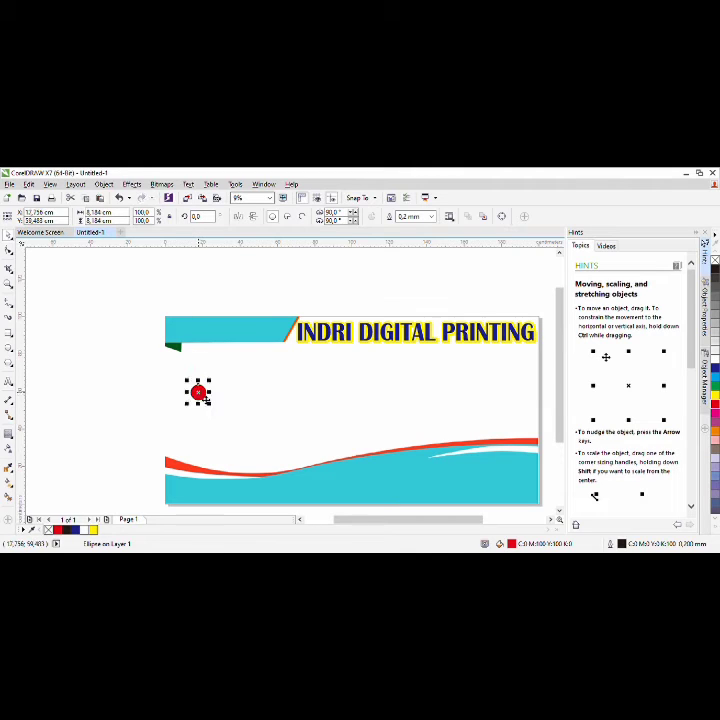
{"action": "key", "text": "ctrl+z"}
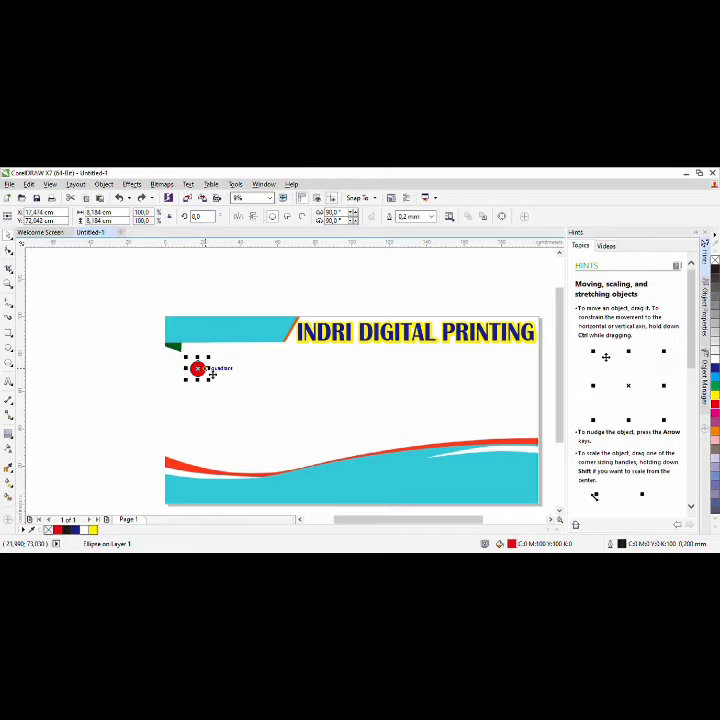
Reposition the red circle by dragging it down and back up.
{"action": "key", "text": "F7"}
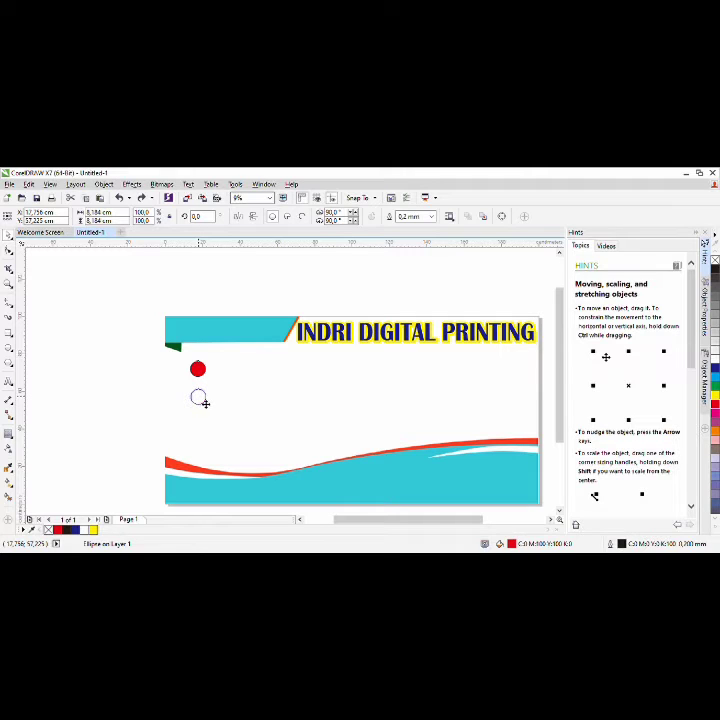
{"action": "scroll", "coordinate": [205, 403], "scroll_direction": "up", "scroll_amount": 2}
{"action": "scroll", "coordinate": [204, 403], "scroll_direction": "down", "scroll_amount": 2}
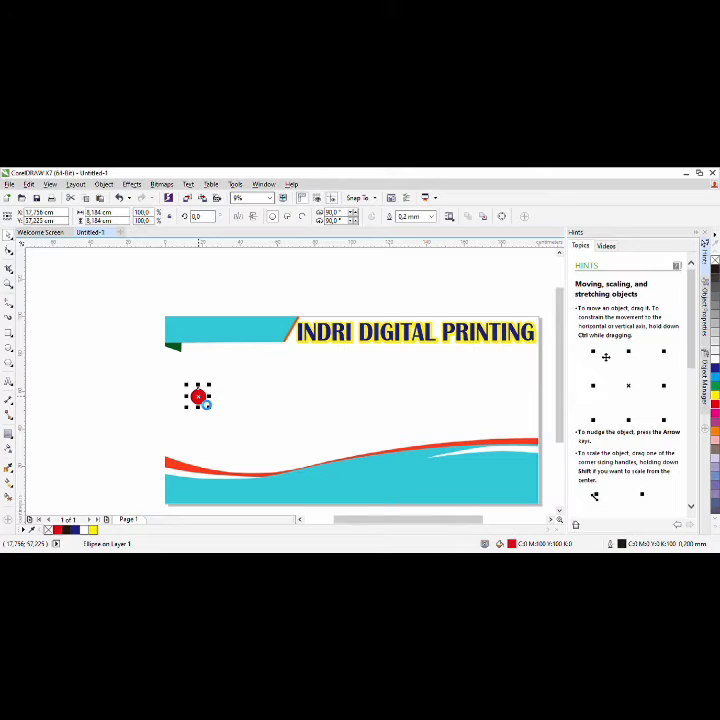
{"action": "left_click", "coordinate": [203, 400]}
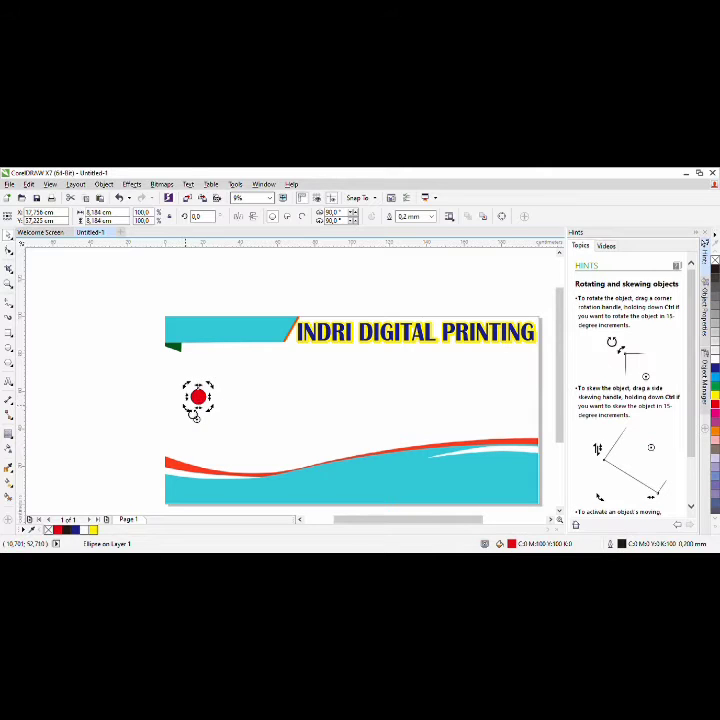
{"action": "left_click", "coordinate": [137, 392]}
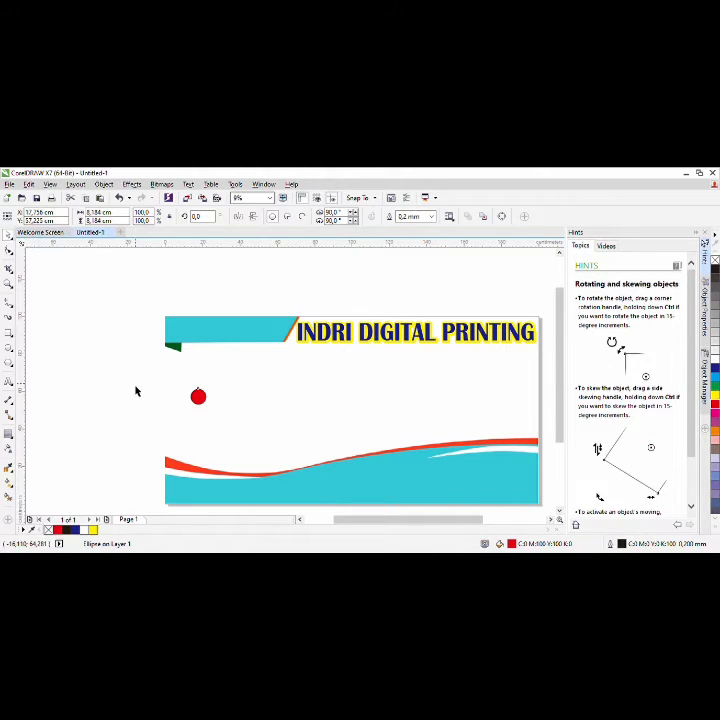
{"action": "left_click_drag", "start_coordinate": [203, 401], "coordinate": [205, 429]}
{"action": "left_click_drag", "start_coordinate": [206, 430], "coordinate": [204, 428]}
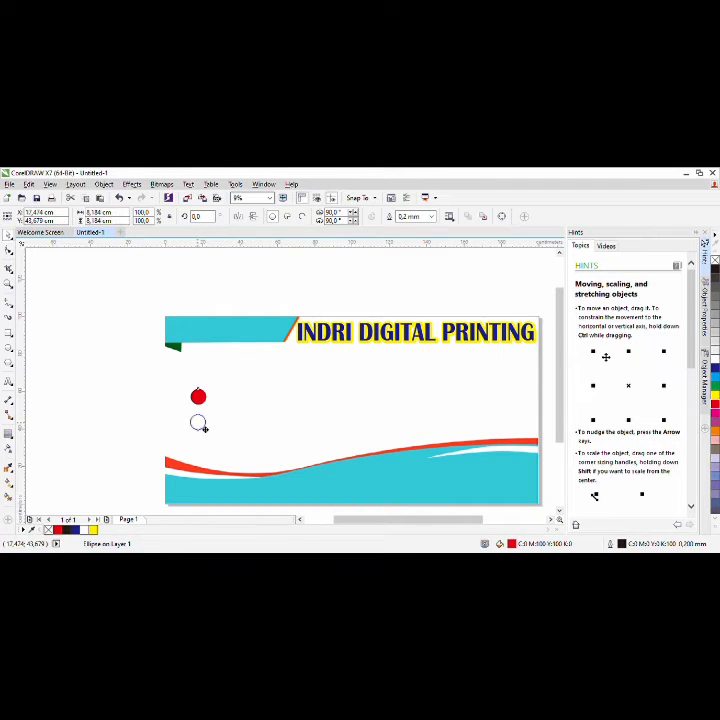
{"action": "left_click_drag", "start_coordinate": [204, 428], "coordinate": [200, 375]}
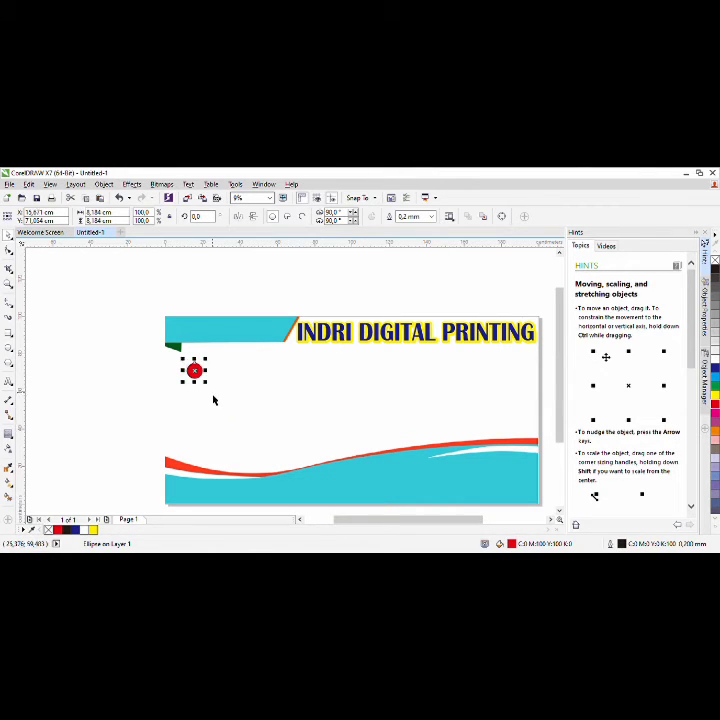
{"action": "left_click", "coordinate": [218, 400]}
{"action": "key", "text": "ctrl+v"}
Drag copies of the red circle downward into a three-circle column and select all three.
{"action": "left_click_drag", "start_coordinate": [194, 373], "coordinate": [200, 400]}
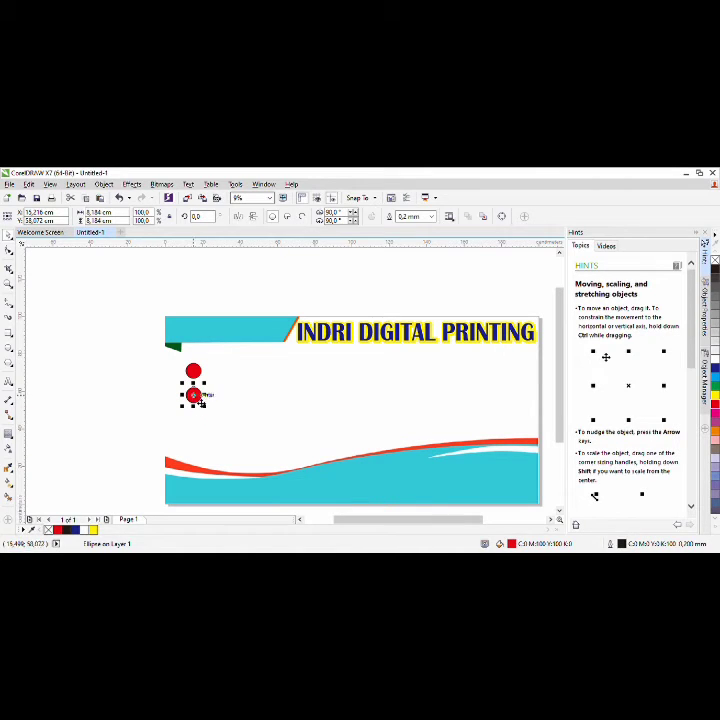
{"action": "left_click_drag", "start_coordinate": [200, 398], "coordinate": [200, 428]}
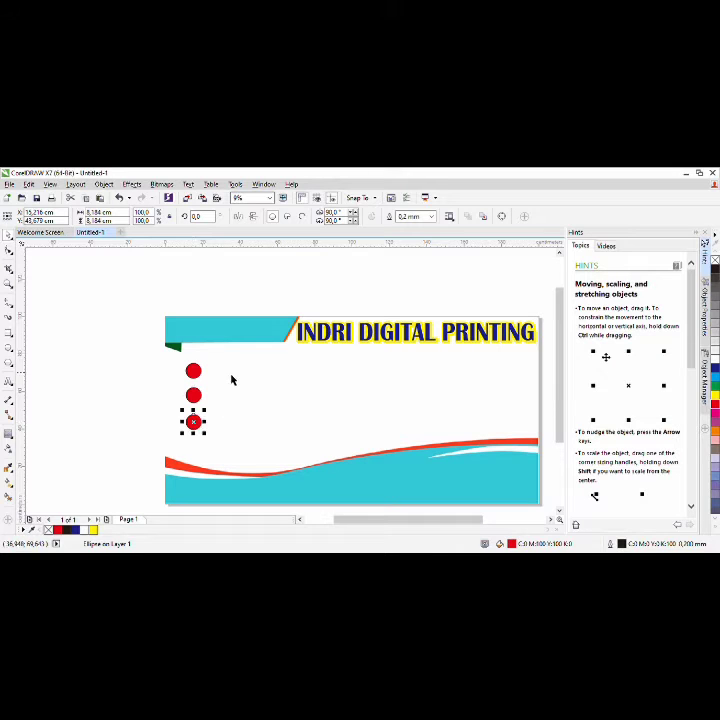
{"action": "left_click", "coordinate": [136, 341]}
{"action": "left_click_drag", "start_coordinate": [132, 328], "coordinate": [227, 473]}
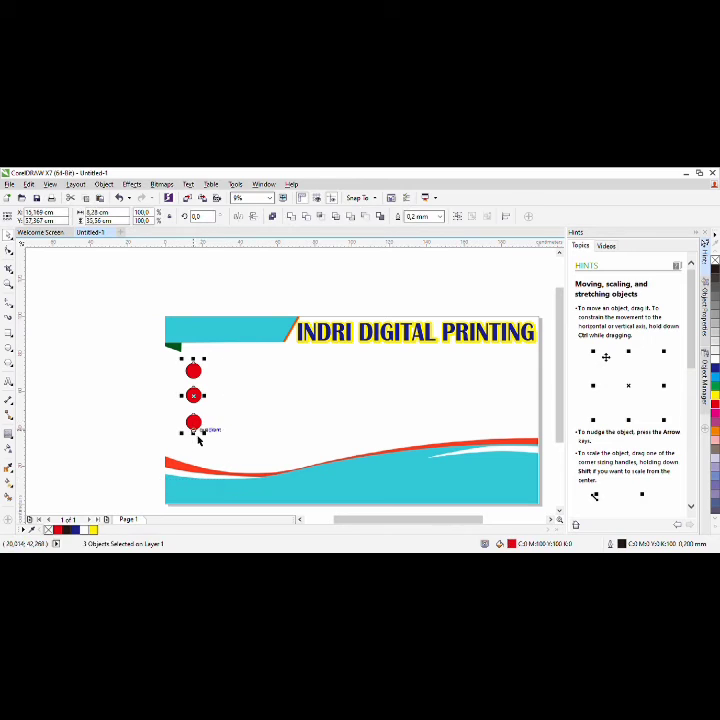
Scale the circle group to space the three red circles further apart, then check each circle.
{"action": "left_click_drag", "start_coordinate": [206, 434], "coordinate": [225, 469]}
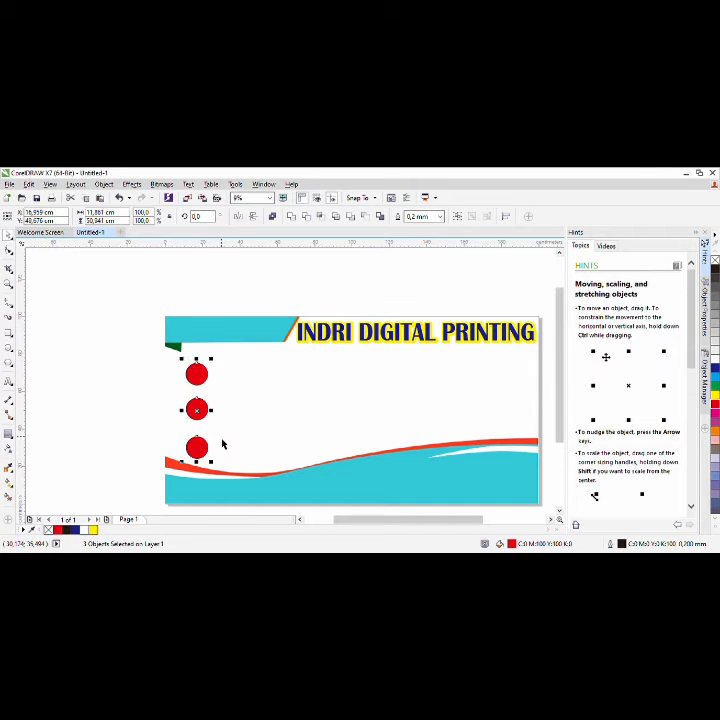
{"action": "left_click", "coordinate": [224, 443]}
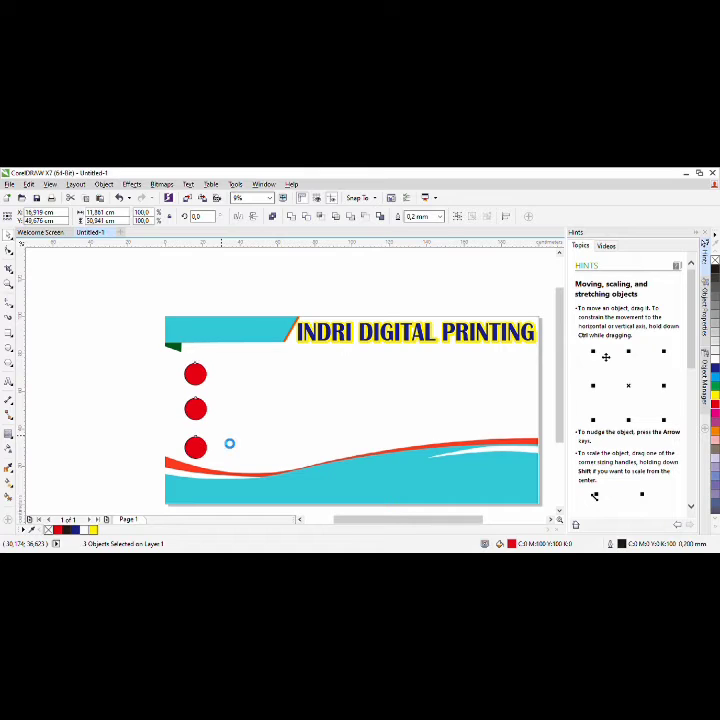
{"action": "left_click", "coordinate": [135, 421]}
{"action": "left_click", "coordinate": [190, 450]}
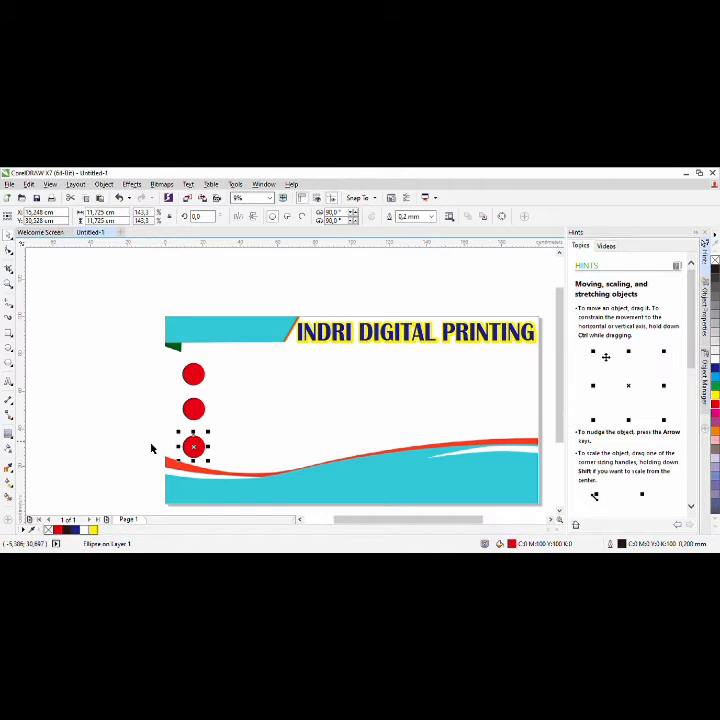
{"action": "left_click", "coordinate": [159, 387]}
{"action": "left_click", "coordinate": [194, 408]}
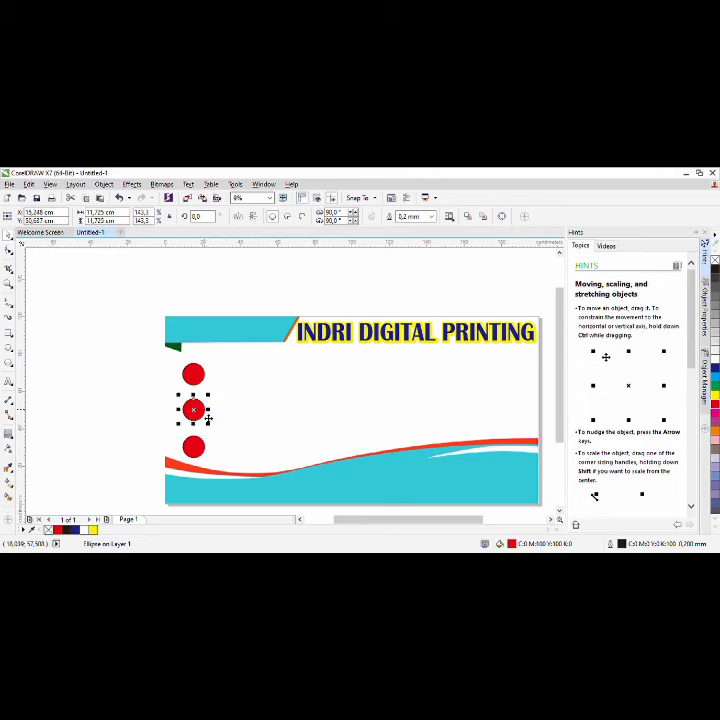
{"action": "left_click", "coordinate": [125, 387]}
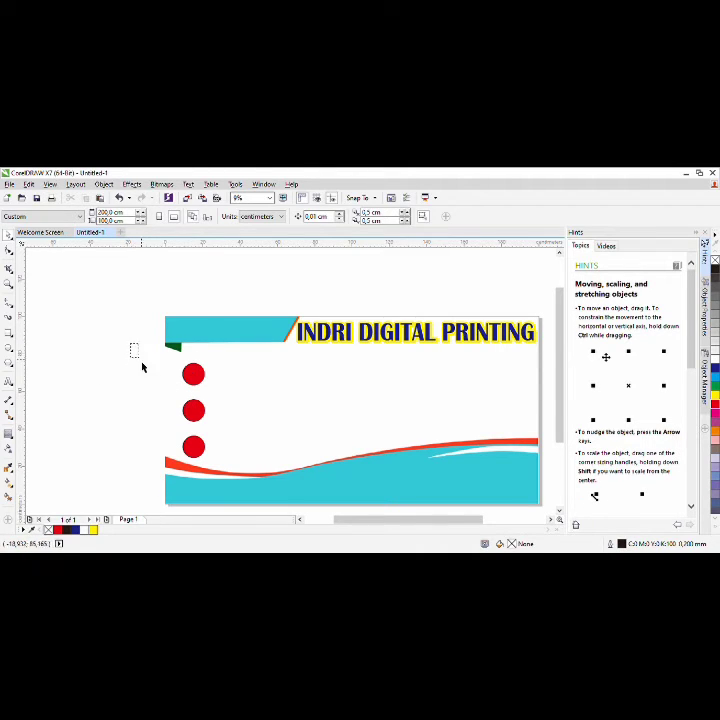
Drag a copy of the three circles right to form a second column mid-card.
{"action": "left_click_drag", "start_coordinate": [142, 368], "coordinate": [243, 477]}
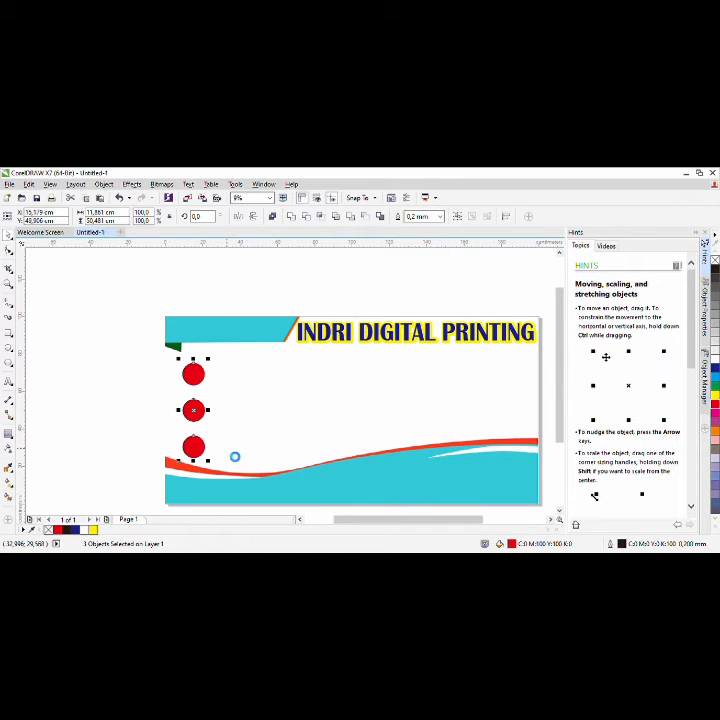
{"action": "left_click_drag", "start_coordinate": [200, 409], "coordinate": [364, 411]}
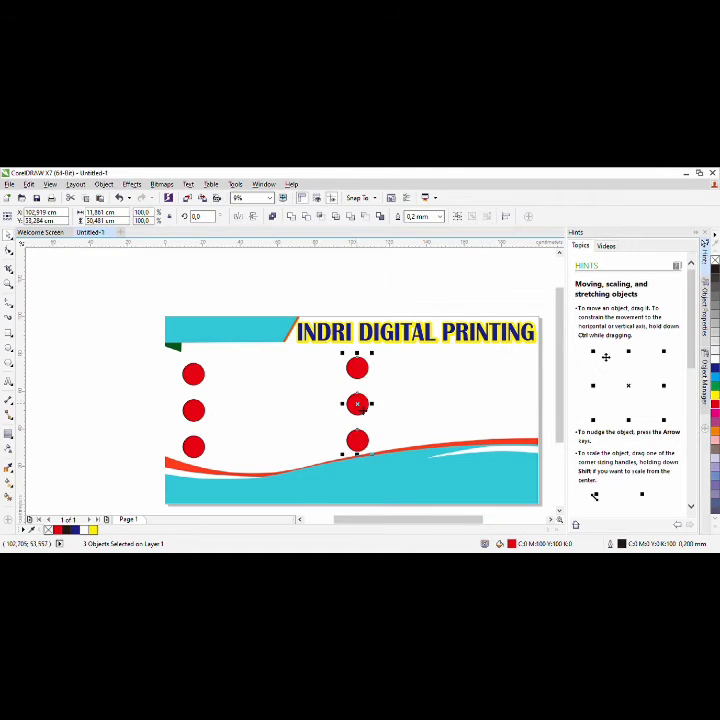
{"action": "left_click", "coordinate": [118, 378]}
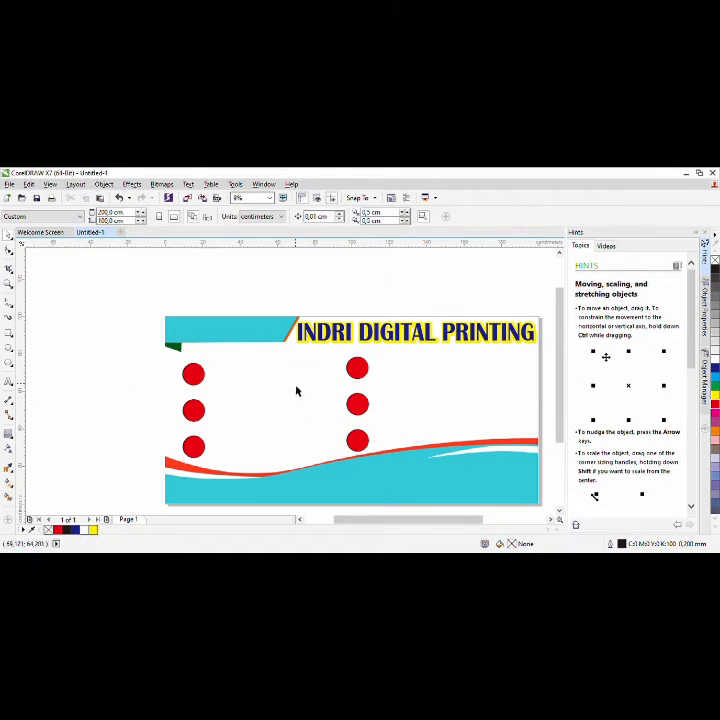
{"action": "left_click_drag", "start_coordinate": [125, 357], "coordinate": [250, 462]}
Start text beside the top circle with size 10 and the Cooper Black font.
{"action": "left_click", "coordinate": [106, 347]}
{"action": "left_click", "coordinate": [8, 381]}
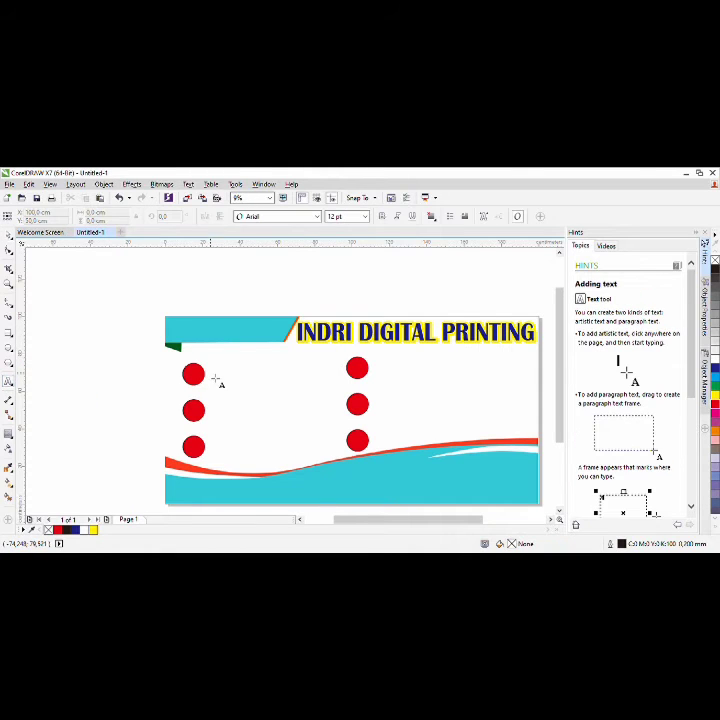
{"action": "left_click", "coordinate": [216, 379]}
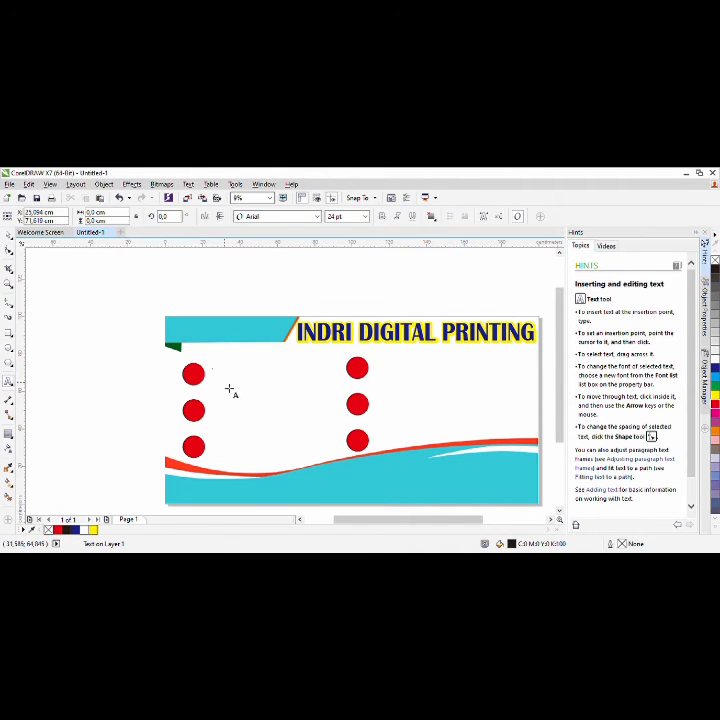
{"action": "left_click", "coordinate": [360, 217]}
{"action": "type", "text": "10"}
{"action": "key", "text": "Return"}
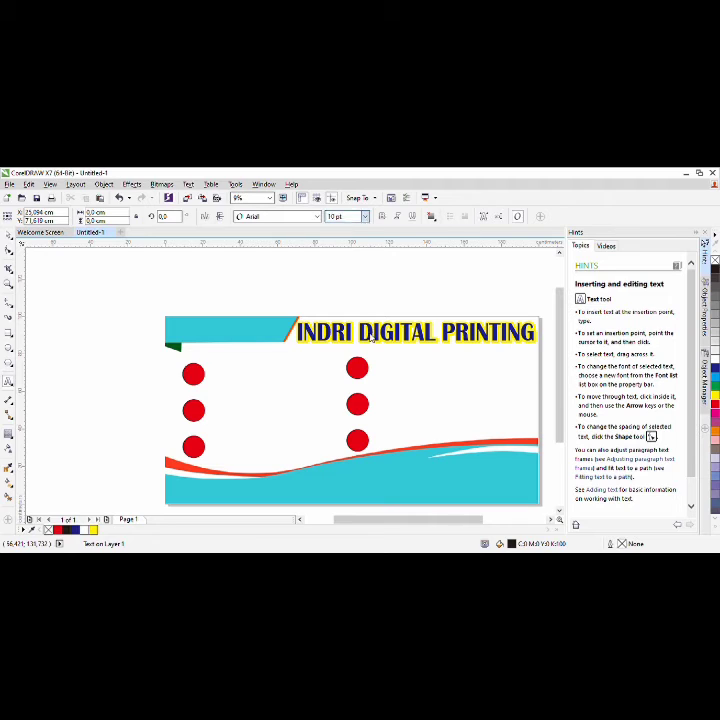
{"action": "left_click", "coordinate": [306, 216]}
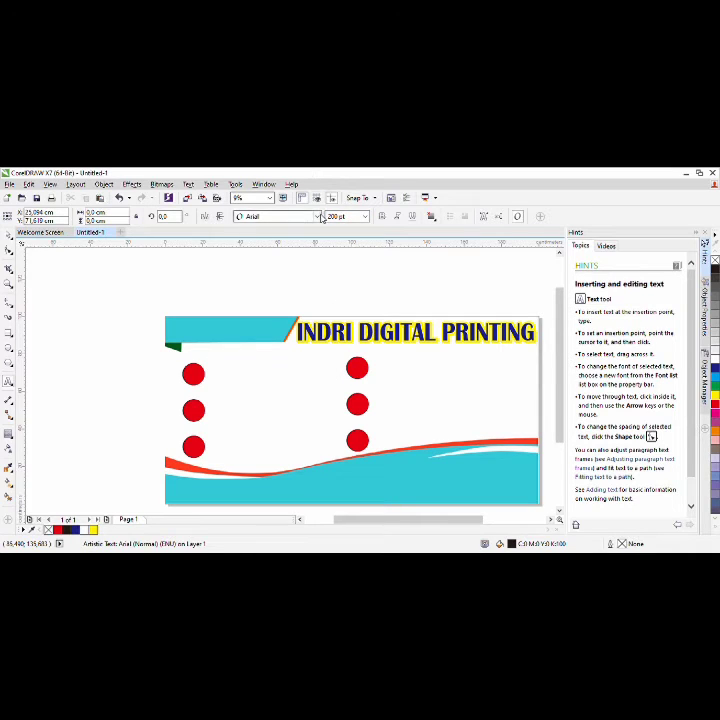
{"action": "type", "text": "Book Antiqua"}
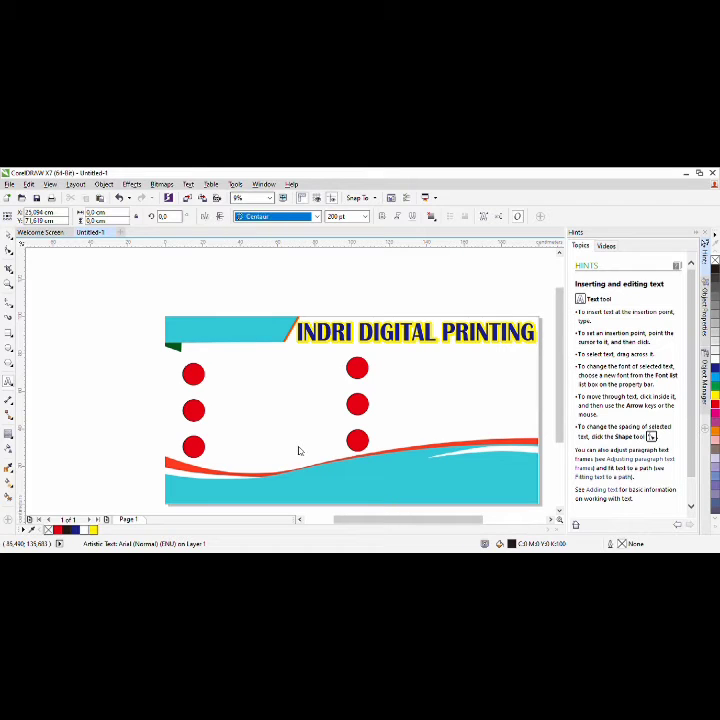
{"action": "key", "text": "Down"}
Type SPANDUK and position it beside the top-left red circle.
{"action": "left_click", "coordinate": [210, 363]}
{"action": "type", "text": "S"}
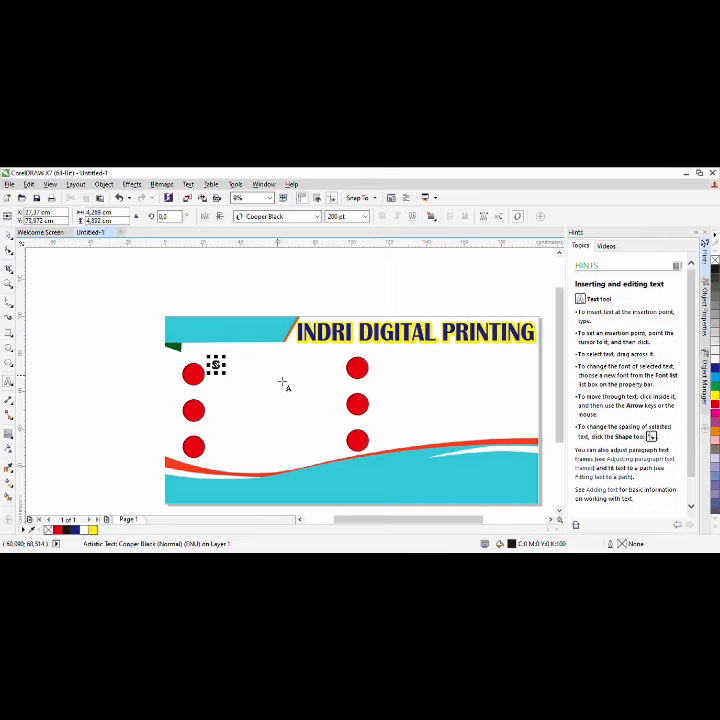
{"action": "type", "text": "PANDUK"}
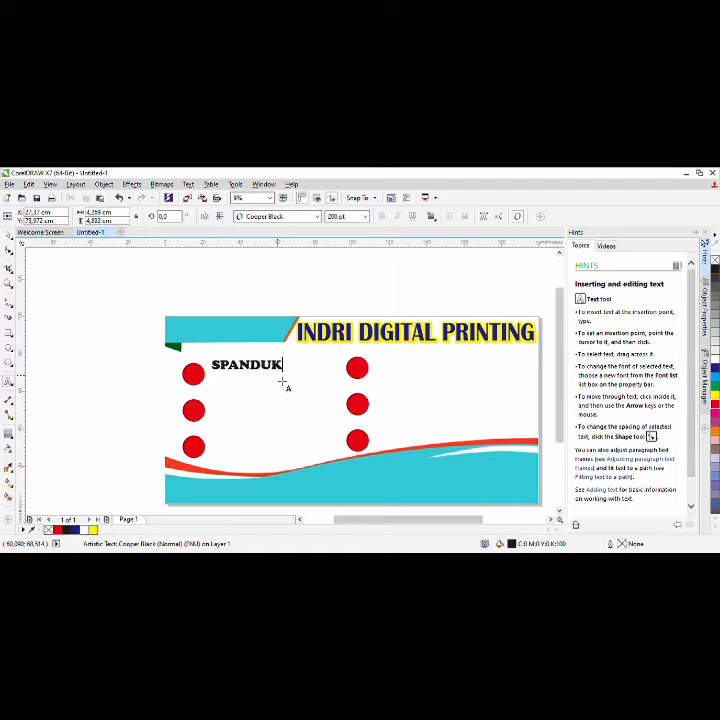
{"action": "key", "text": "ctrl+space"}
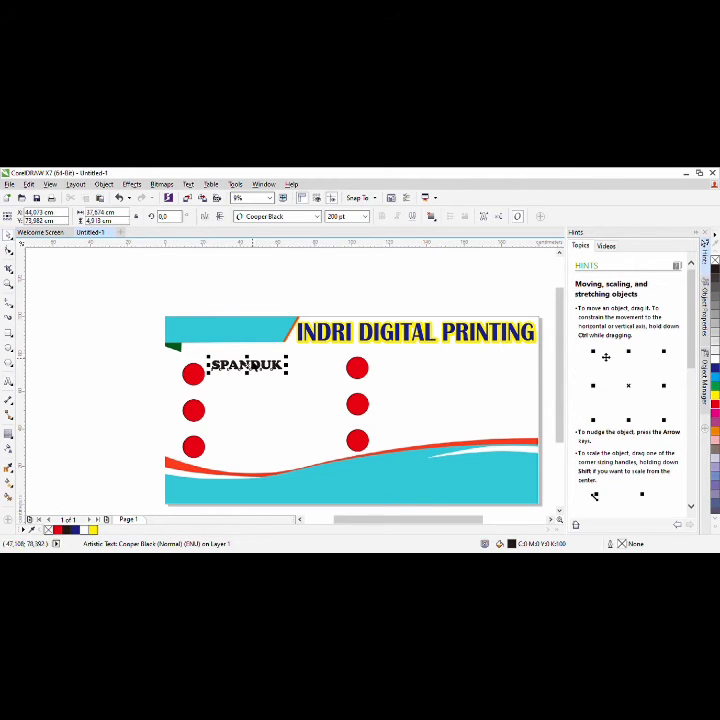
{"action": "left_click_drag", "start_coordinate": [253, 369], "coordinate": [252, 379]}
{"action": "left_click", "coordinate": [135, 353]}
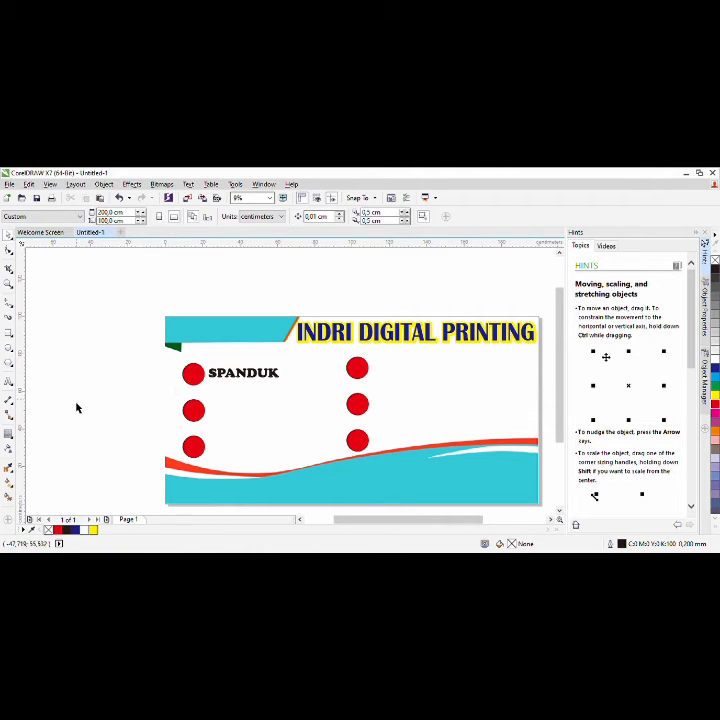
{"action": "left_click", "coordinate": [8, 381]}
Add BENDERA in Cooper Black and align it beside the middle left circle.
{"action": "left_click", "coordinate": [218, 416]}
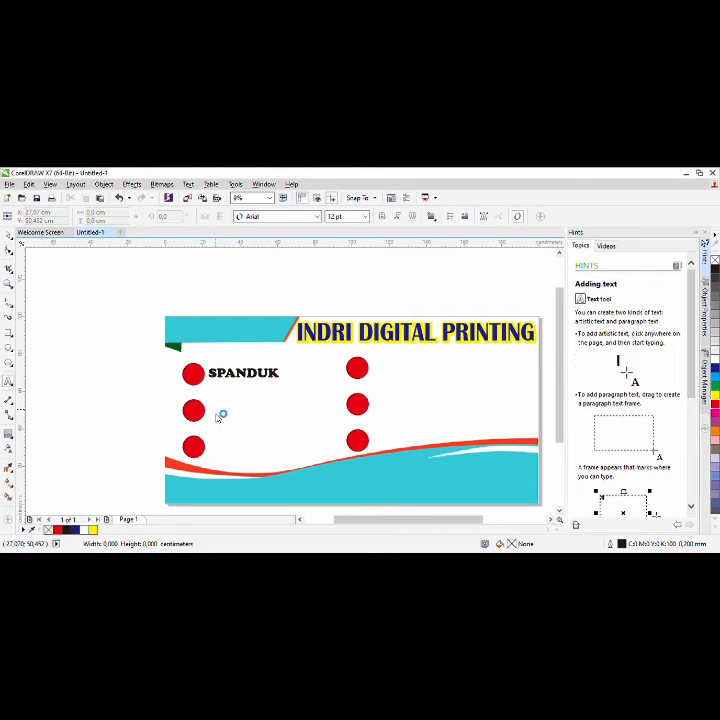
{"action": "left_click", "coordinate": [317, 217]}
{"action": "type", "text": "Cooper Black"}
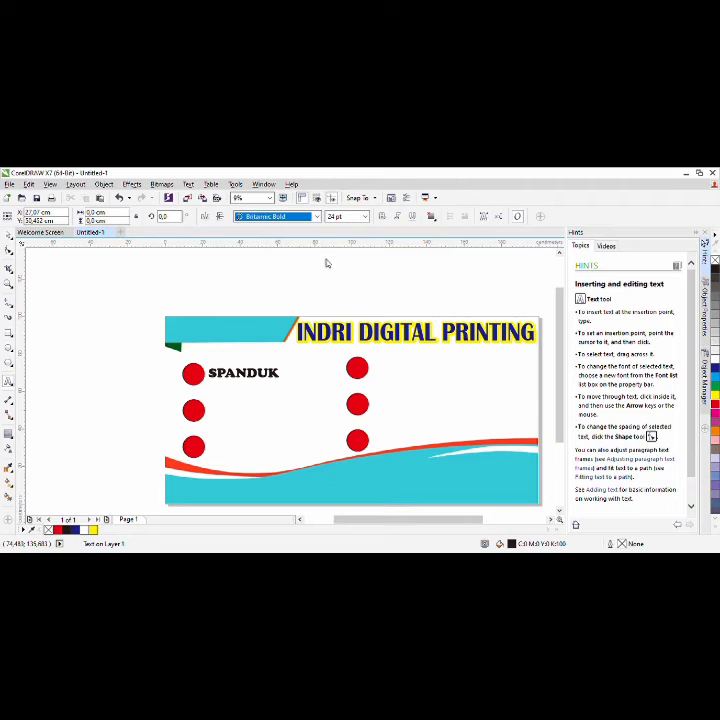
{"action": "key", "text": "Return"}
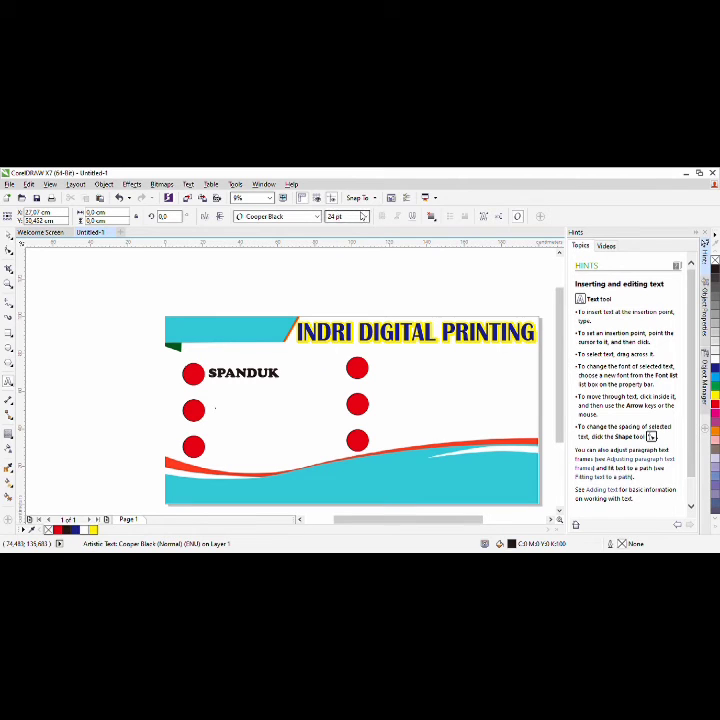
{"action": "left_click", "coordinate": [363, 217]}
{"action": "type", "text": "300"}
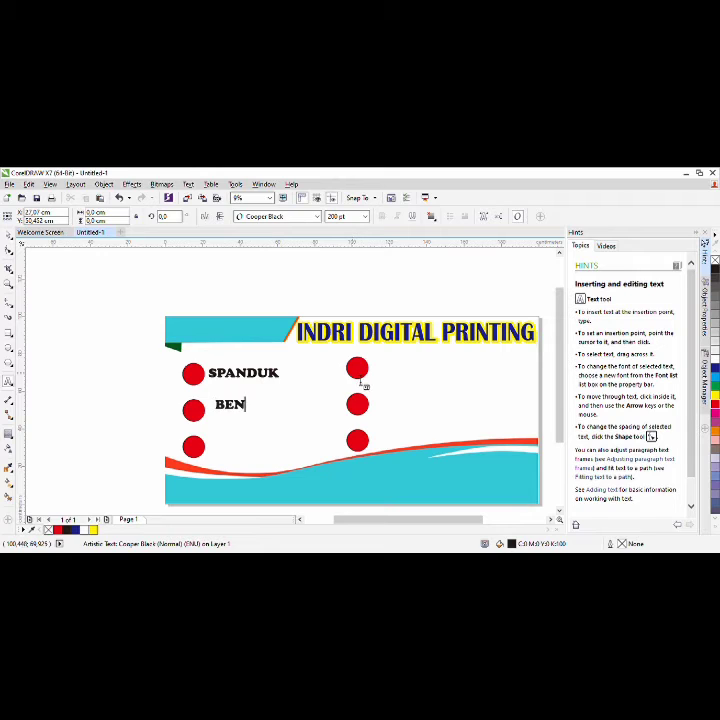
{"action": "type", "text": "ERA"}
{"action": "key", "text": "ctrl+space"}
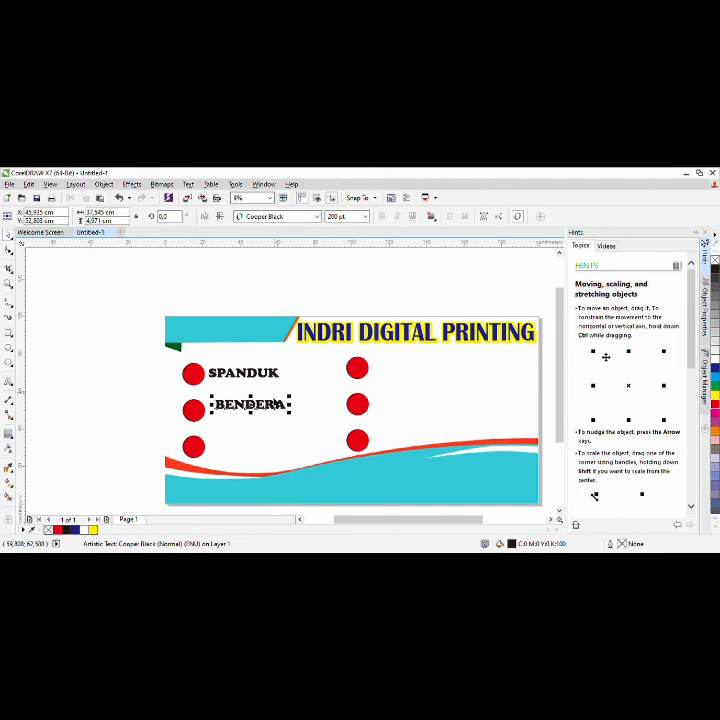
{"action": "mouse_move", "coordinate": [257, 405]}
{"action": "left_mouse_down"}
{"action": "mouse_move", "coordinate": [246, 412]}
{"action": "mouse_move", "coordinate": [257, 419]}
{"action": "mouse_move", "coordinate": [251, 417]}
{"action": "left_mouse_up"}
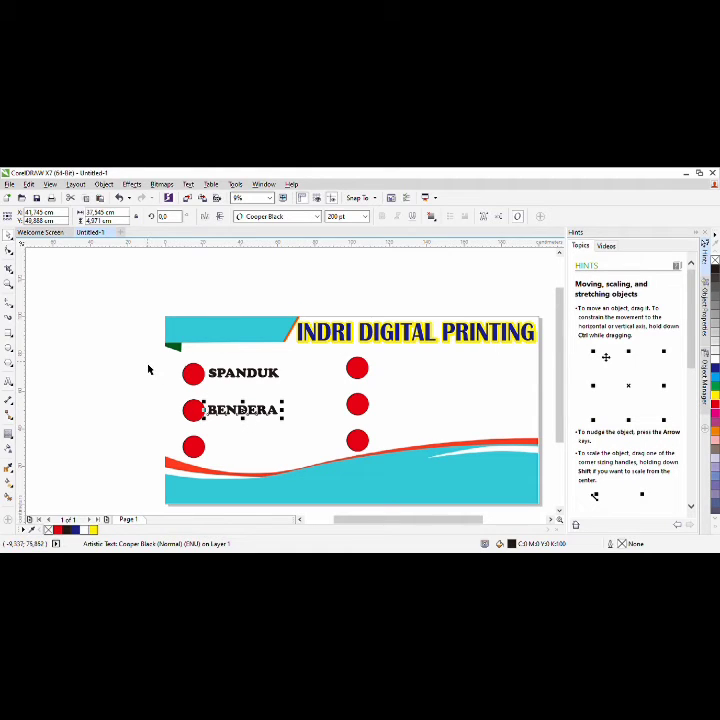
{"action": "left_click", "coordinate": [96, 352]}
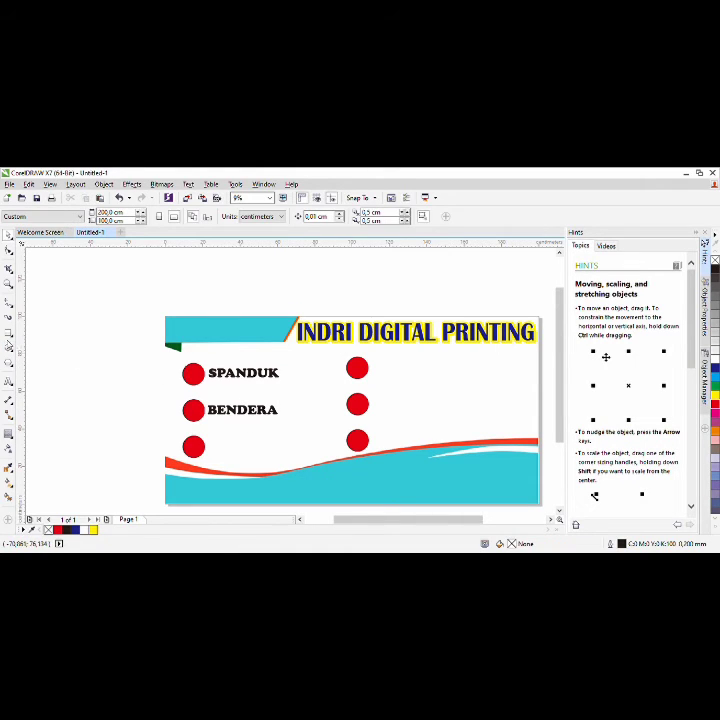
{"action": "left_click", "coordinate": [230, 410]}
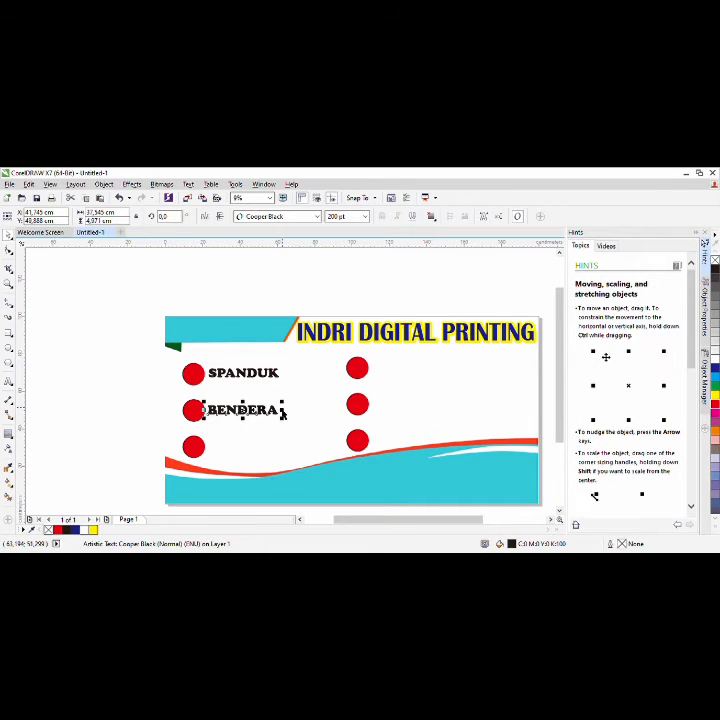
Copy BENDERA beside the bottom left circle and edit the copy to read BANNER.
{"action": "left_click_drag", "start_coordinate": [240, 411], "coordinate": [251, 455]}
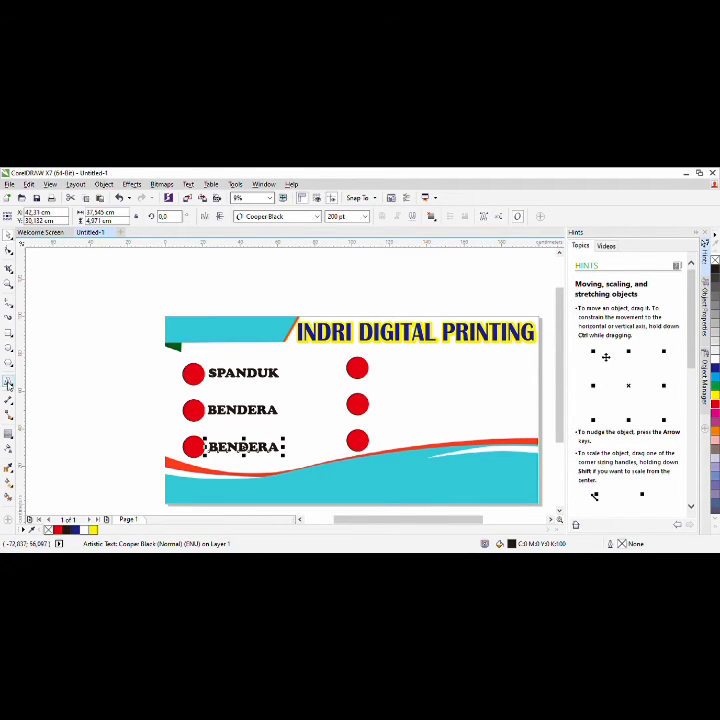
{"action": "left_click", "coordinate": [8, 383]}
{"action": "key", "text": "BackSpace"}
{"action": "key", "text": "BackSpace"}
{"action": "key", "text": "BackSpace"}
{"action": "key", "text": "BackSpace"}
{"action": "key", "text": "BackSpace"}
{"action": "key", "text": "BackSpace"}
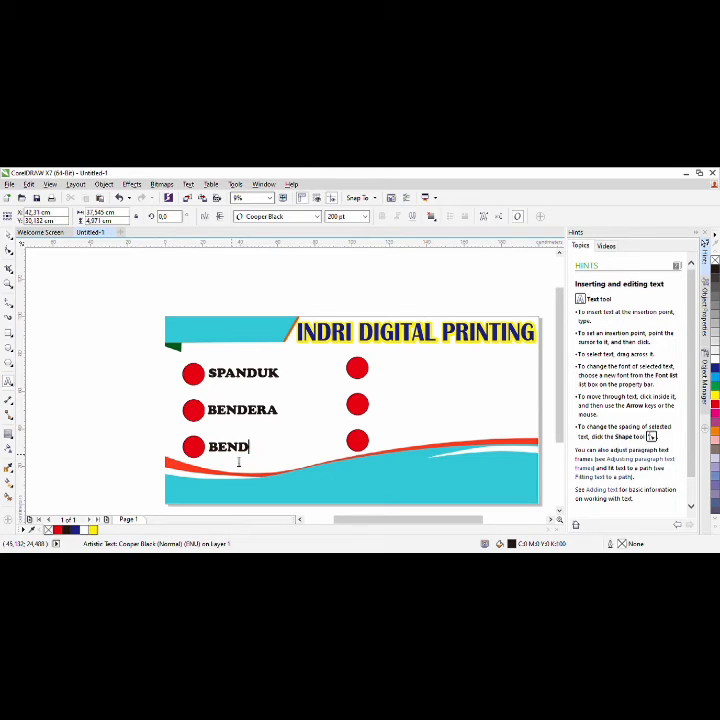
{"action": "type", "text": "ANNER"}
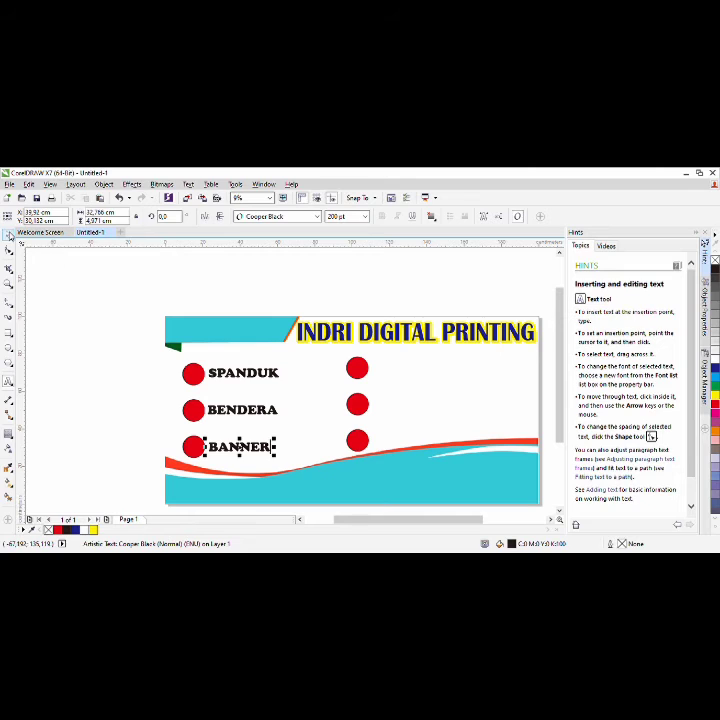
{"action": "left_click", "coordinate": [9, 236]}
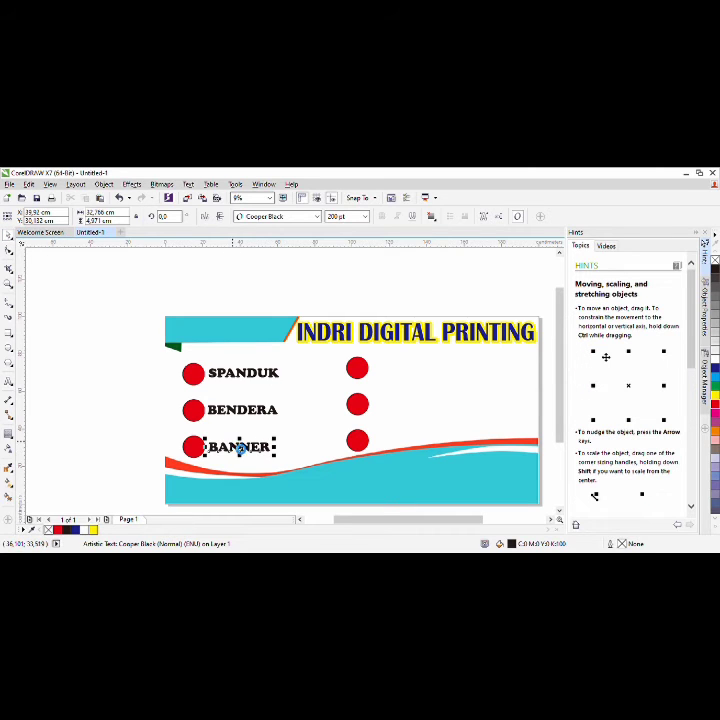
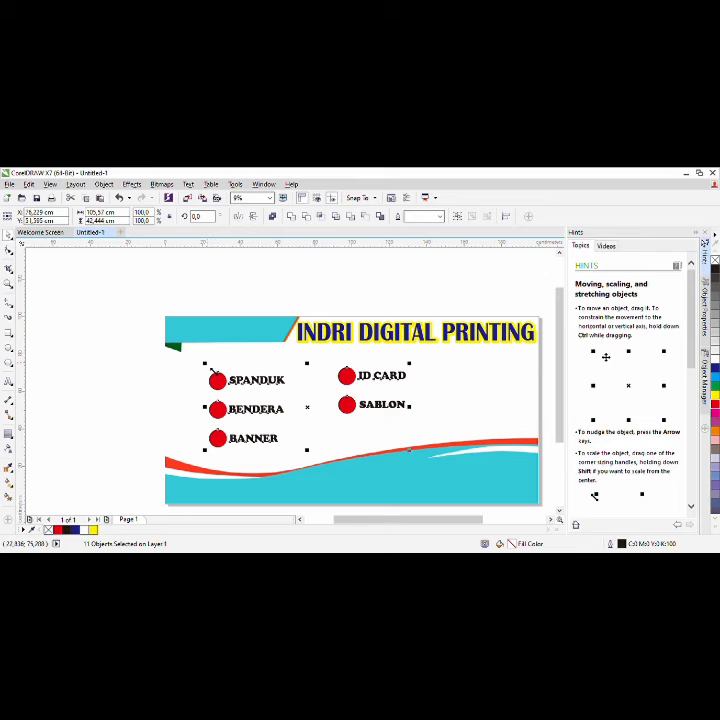
Stretch the red-bullet service list wider and taller, then shift it right and slightly down.
{"action": "left_click_drag", "start_coordinate": [205, 365], "coordinate": [191, 358]}
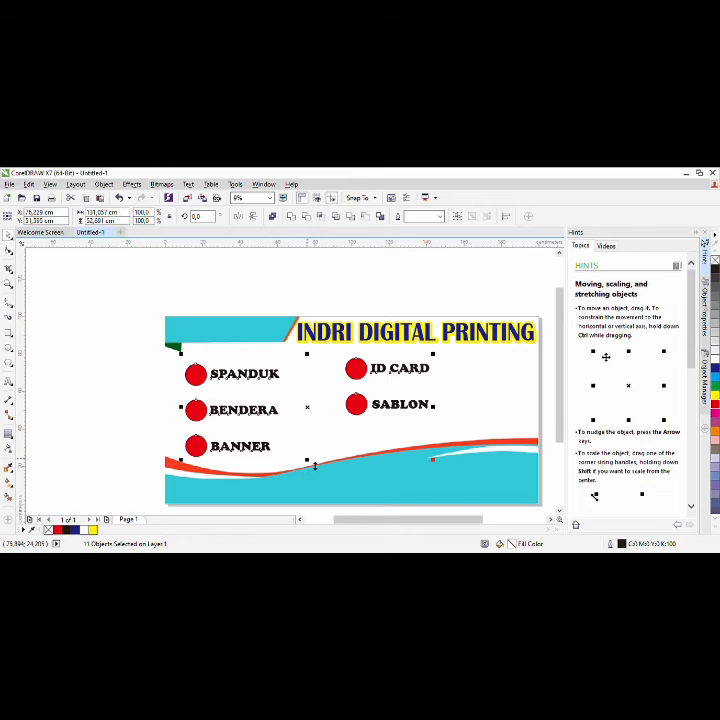
{"action": "mouse_move", "coordinate": [315, 466]}
{"action": "left_mouse_down"}
{"action": "mouse_move", "coordinate": [318, 472]}
{"action": "mouse_move", "coordinate": [320, 460]}
{"action": "left_mouse_up"}
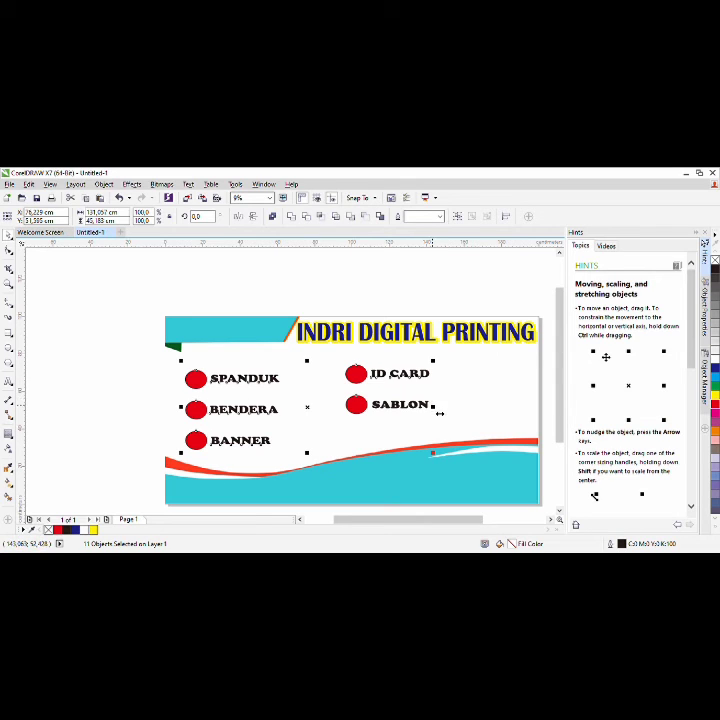
{"action": "left_click_drag", "start_coordinate": [439, 412], "coordinate": [479, 410]}
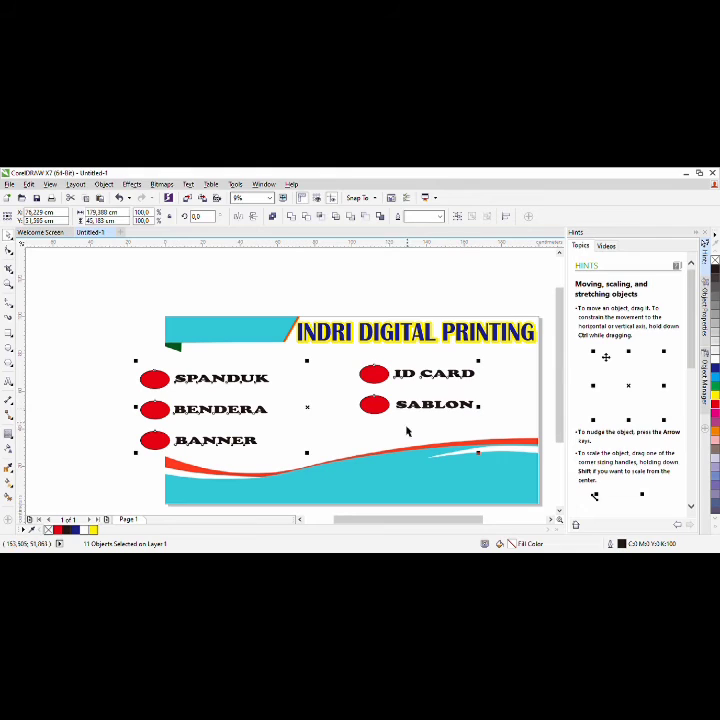
{"action": "mouse_move", "coordinate": [309, 455]}
{"action": "left_mouse_down"}
{"action": "mouse_move", "coordinate": [313, 479]}
{"action": "mouse_move", "coordinate": [316, 472]}
{"action": "left_mouse_up"}
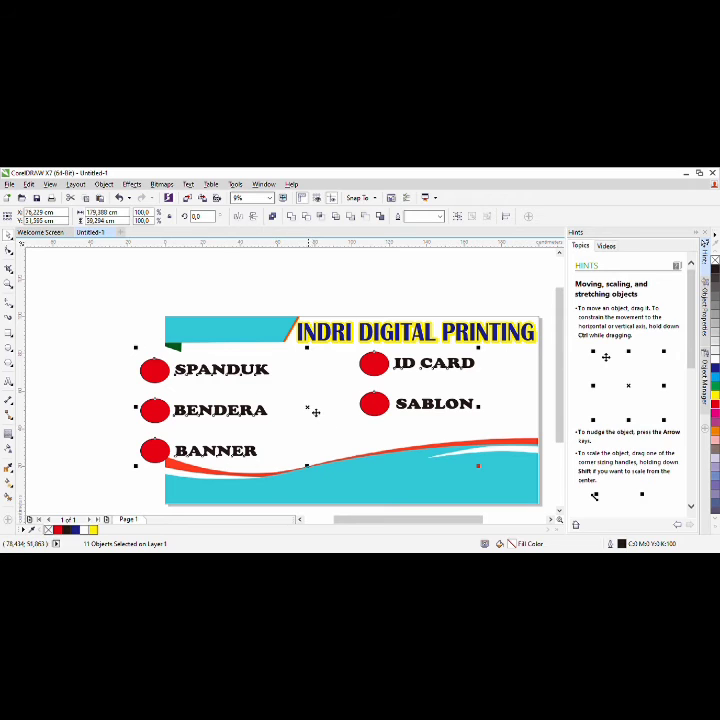
{"action": "left_click_drag", "start_coordinate": [315, 411], "coordinate": [352, 411]}
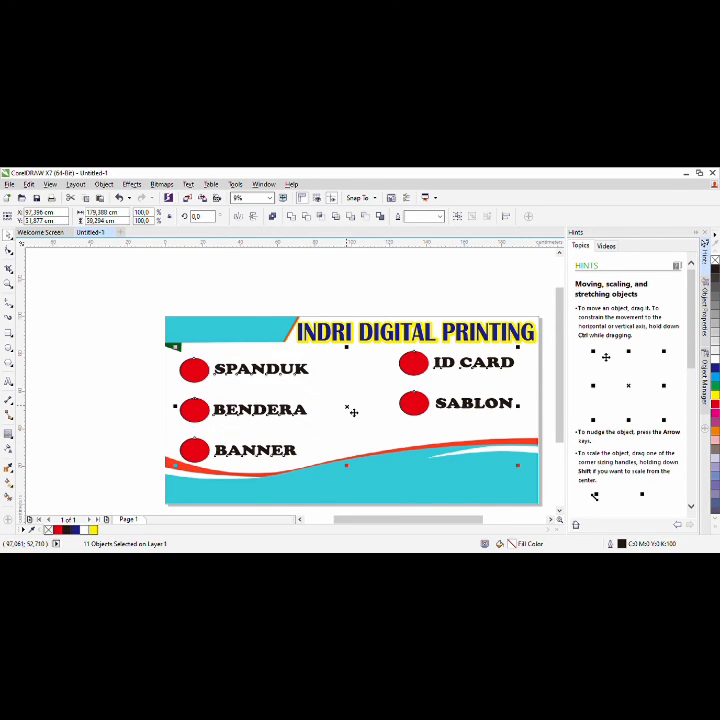
{"action": "left_click", "coordinate": [69, 305]}
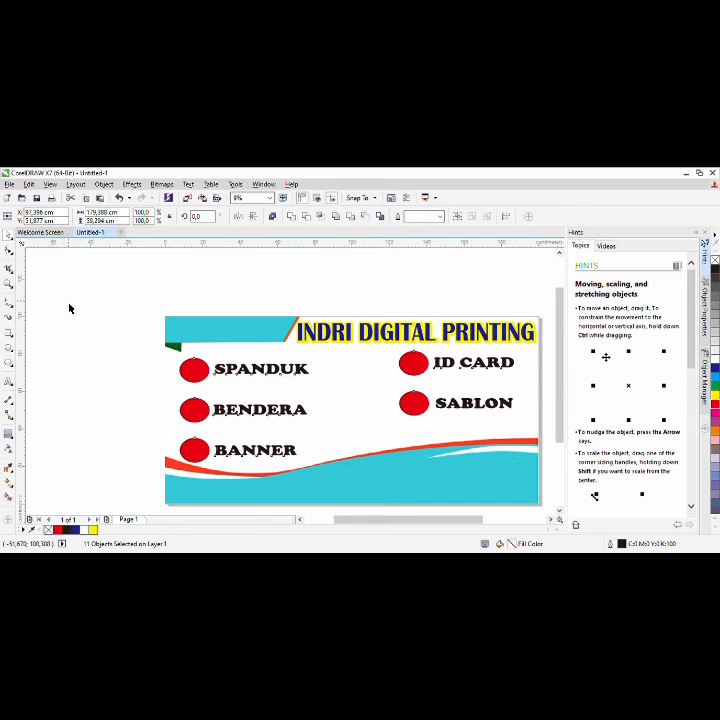
Zoom in on the banner's lower half showing the service list and cyan wave.
{"action": "scroll", "coordinate": [495, 437], "scroll_direction": "down", "scroll_amount": 1}
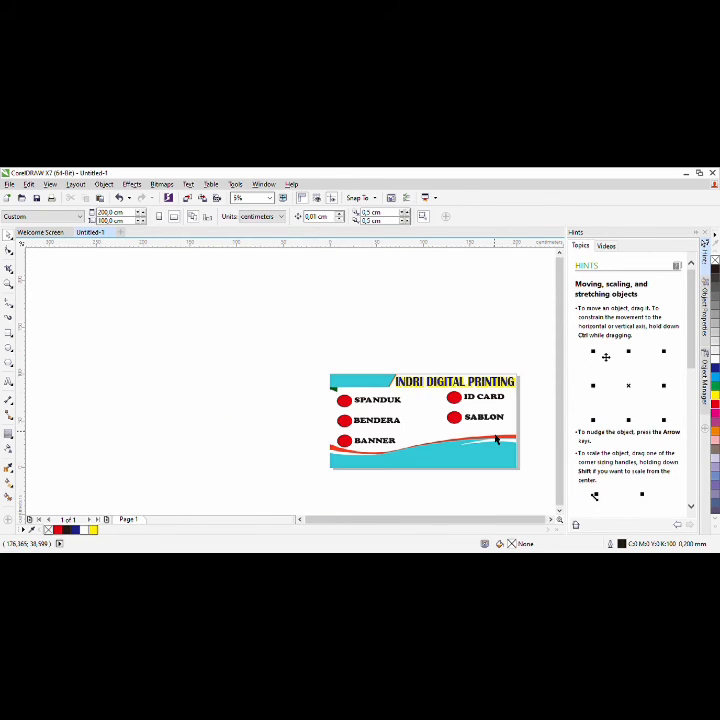
{"action": "scroll", "coordinate": [495, 437], "scroll_direction": "up", "scroll_amount": 1}
{"action": "scroll", "coordinate": [495, 437], "scroll_direction": "down", "scroll_amount": 1}
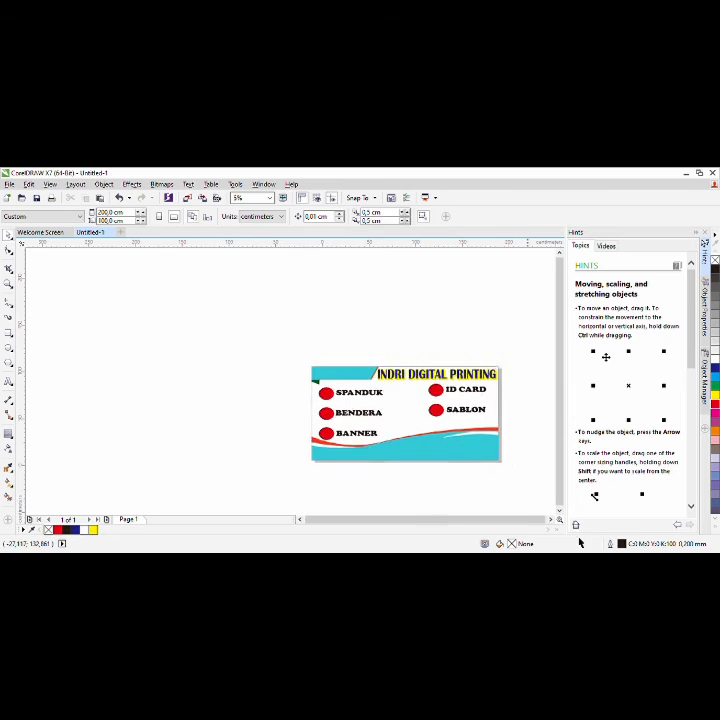
{"action": "left_click_drag", "start_coordinate": [234, 310], "coordinate": [472, 467]}
{"action": "scroll", "coordinate": [472, 467], "scroll_direction": "up", "scroll_amount": 1}
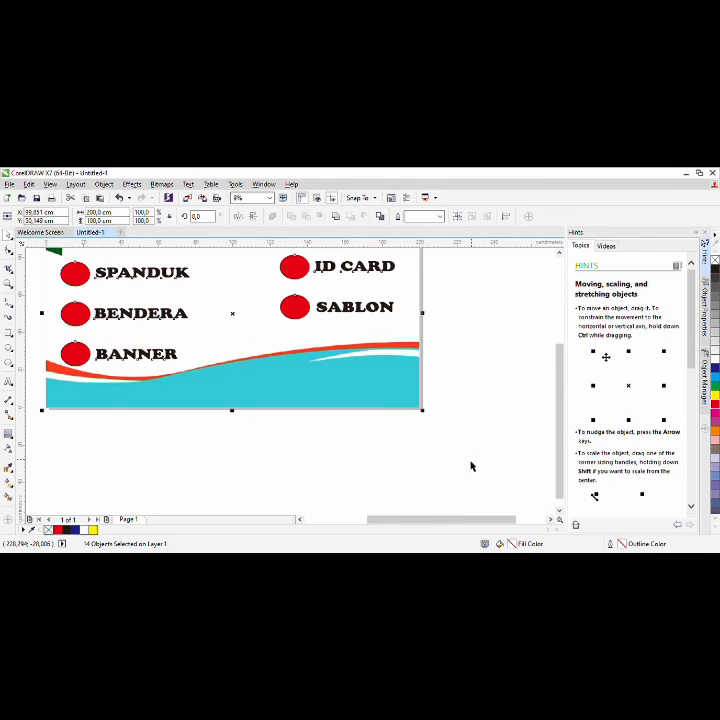
{"action": "left_click", "coordinate": [257, 434]}
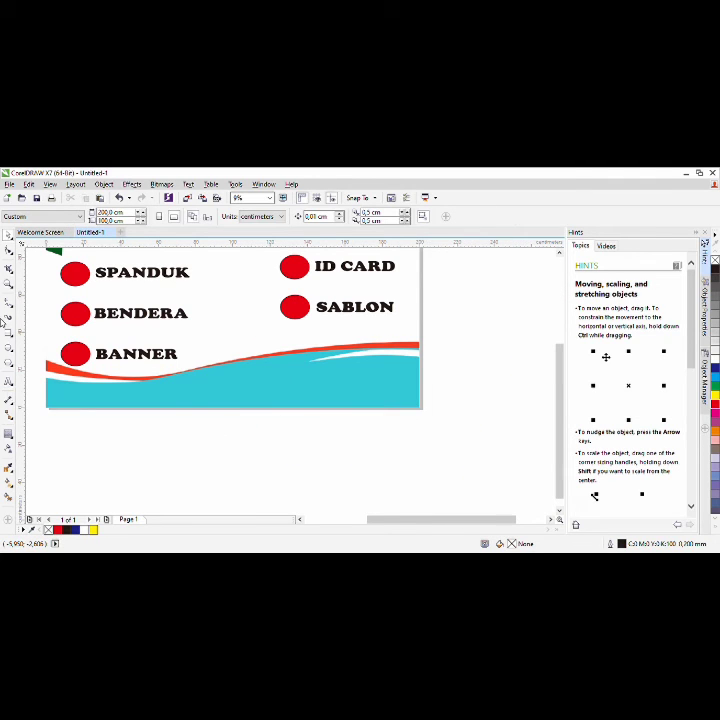
Start a new 150 pt text line inside the cyan wave.
{"action": "left_click", "coordinate": [9, 382]}
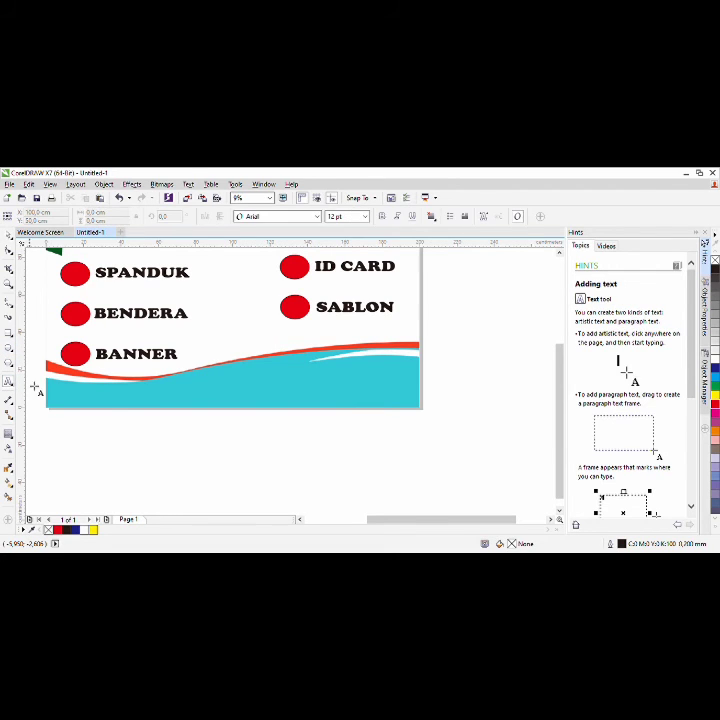
{"action": "left_click", "coordinate": [177, 399]}
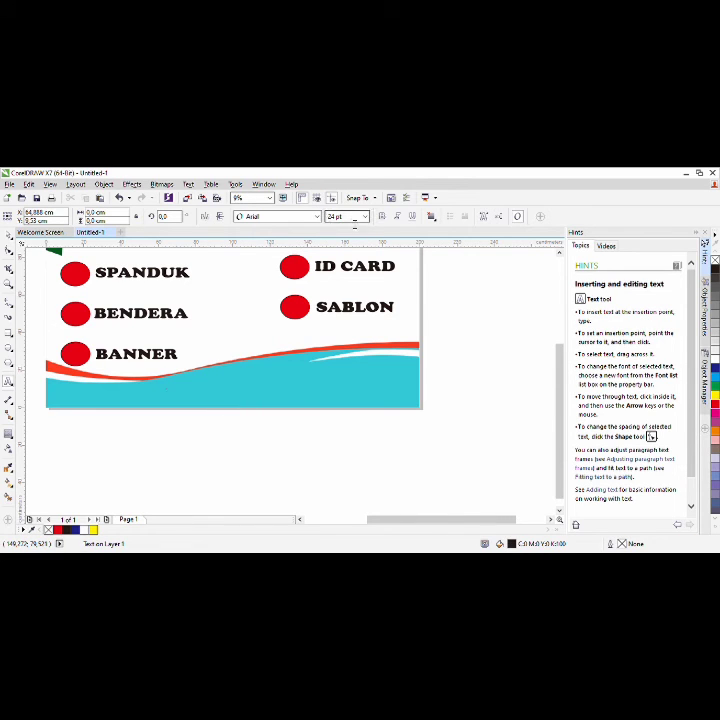
{"action": "left_click", "coordinate": [345, 217]}
{"action": "type", "text": "150"}
{"action": "key", "text": "Return"}
{"action": "key", "text": "Return"}
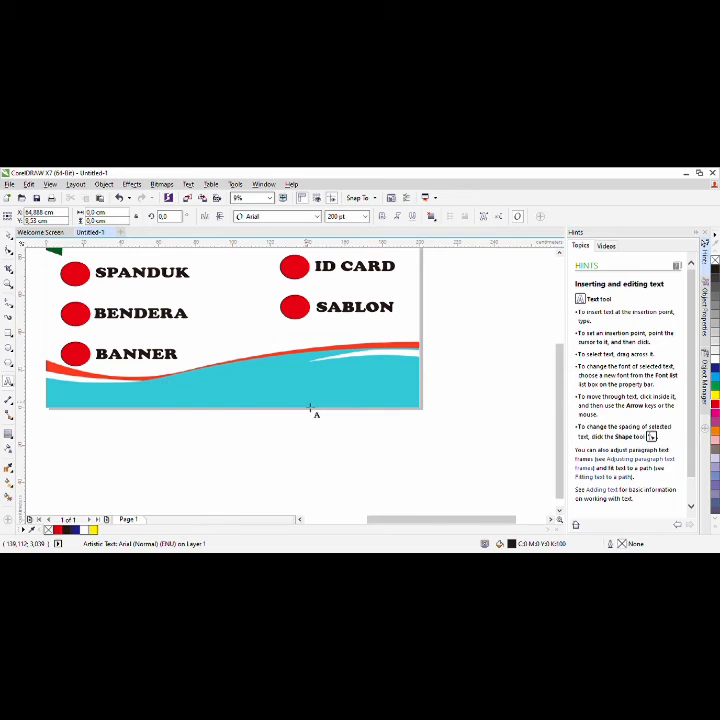
Type 'TERIMA PESANAN :' followed by the contact phone number, correcting mistyped digits.
{"action": "type", "text": "TERIMA"}
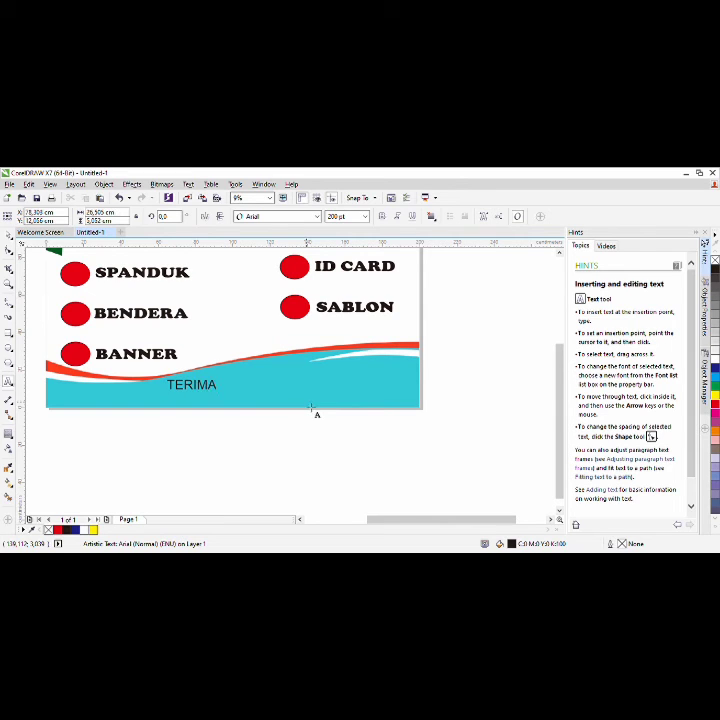
{"action": "type", "text": " PESANAN"}
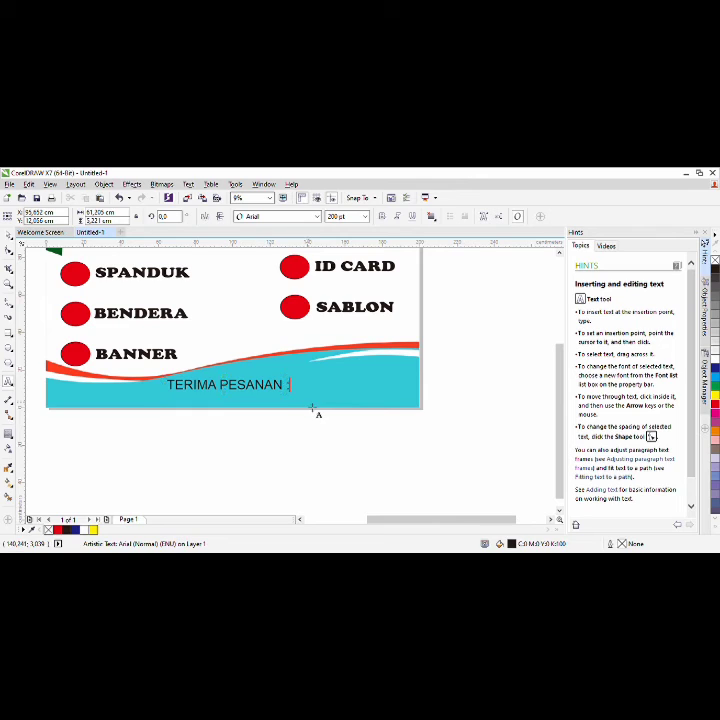
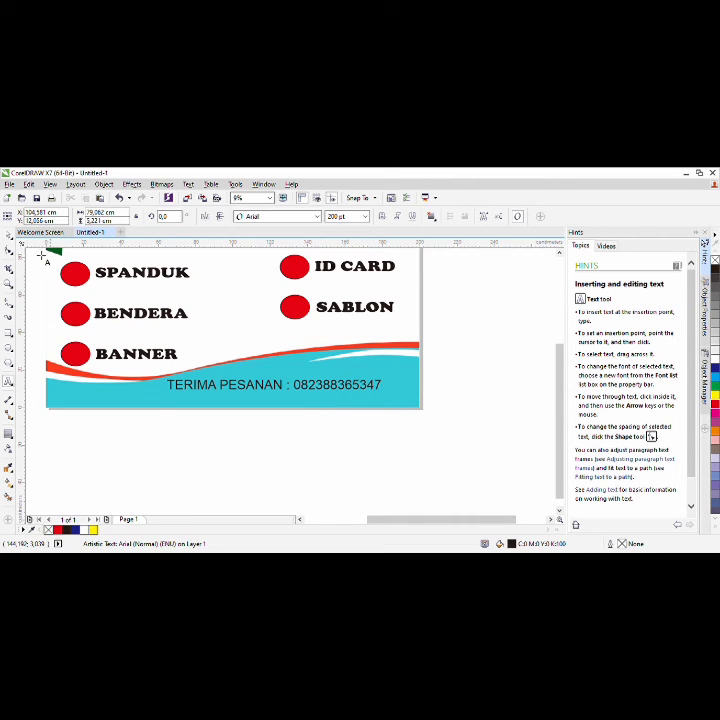
{"action": "left_click", "coordinate": [9, 238]}
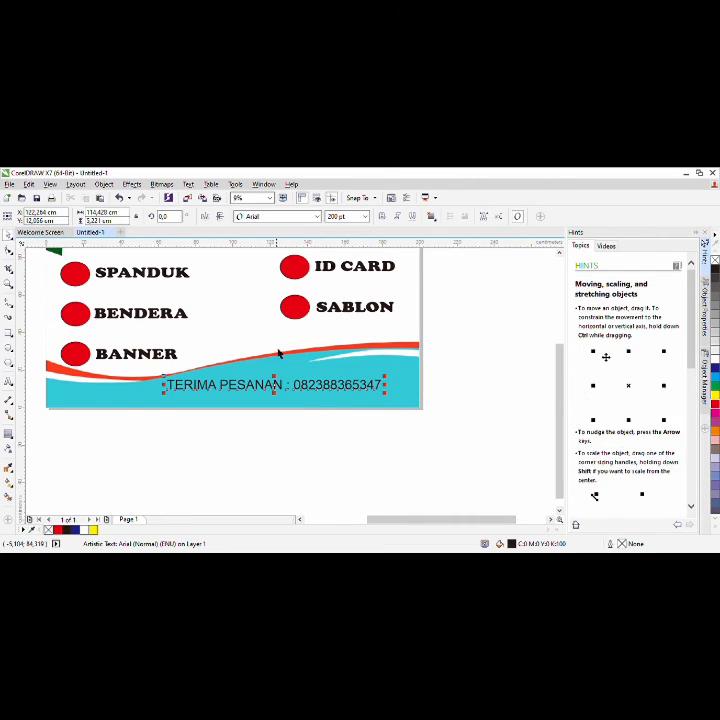
Move the order line to the banner's right and set it in Bernard MT Condensed.
{"action": "left_click_drag", "start_coordinate": [274, 389], "coordinate": [312, 393]}
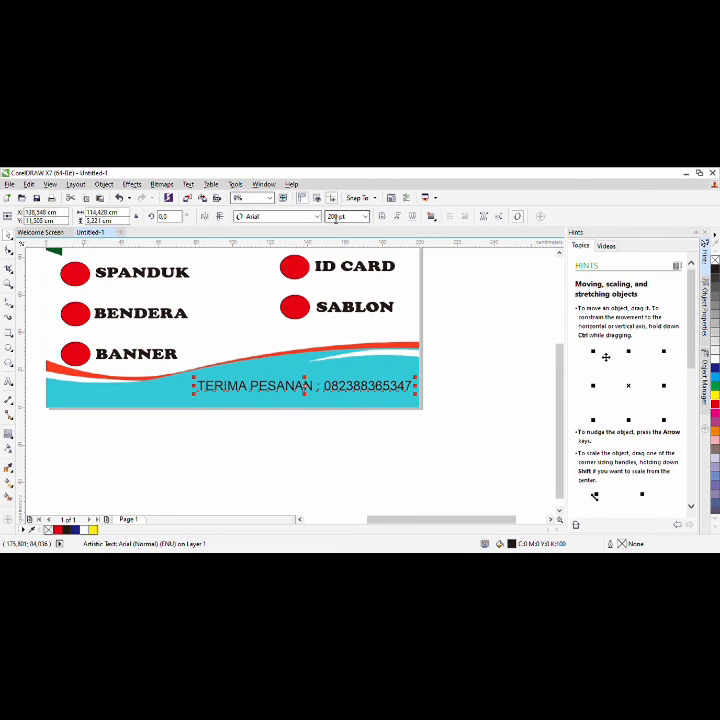
{"action": "key", "text": "ctrl+shift+f"}
{"action": "type", "text": "Bernard MT Condensed"}
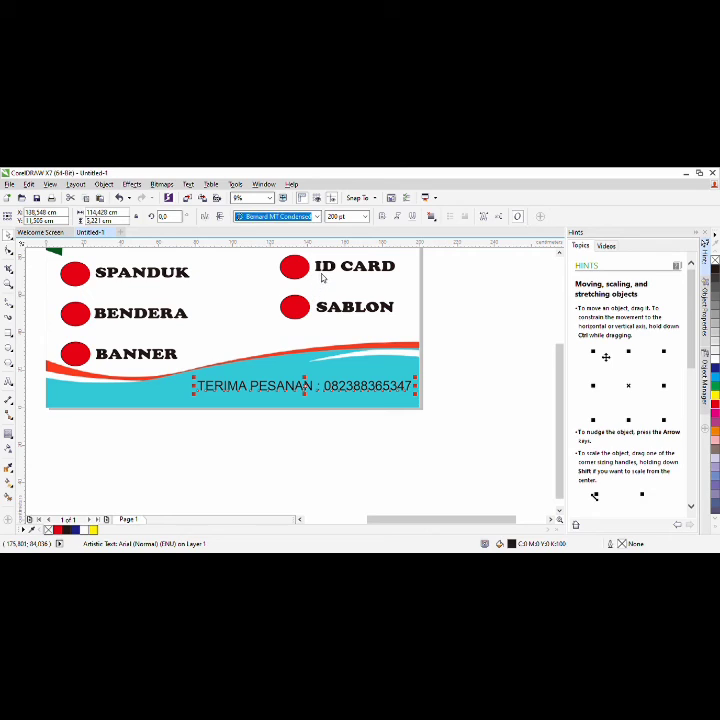
{"action": "key", "text": "Return"}
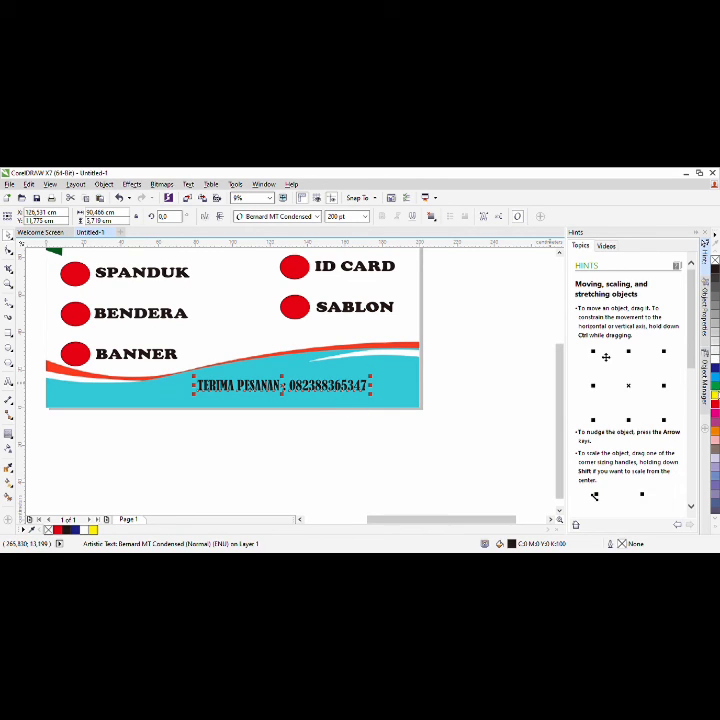
Enlarge the order line to about 153% and fill it red after trying cyan and white.
{"action": "left_click", "coordinate": [714, 404]}
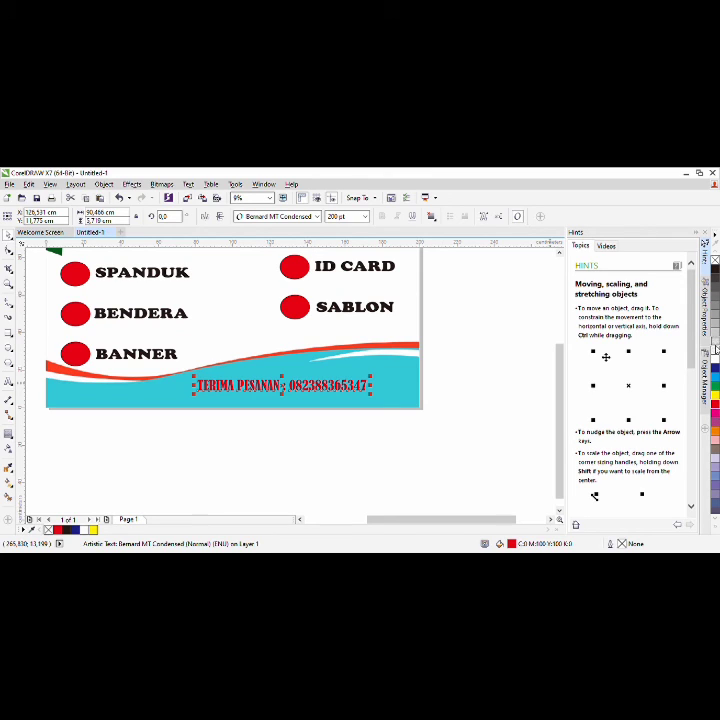
{"action": "left_click", "coordinate": [714, 370]}
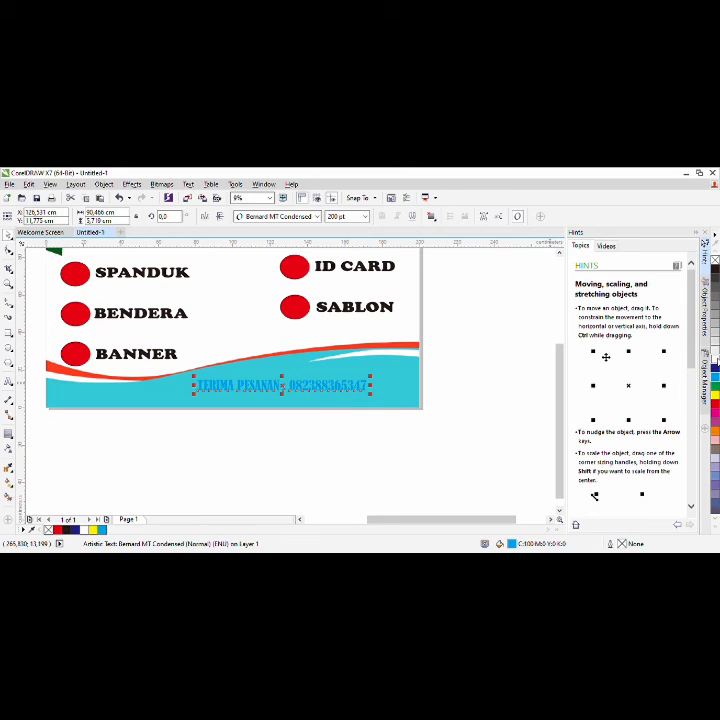
{"action": "left_click", "coordinate": [714, 357]}
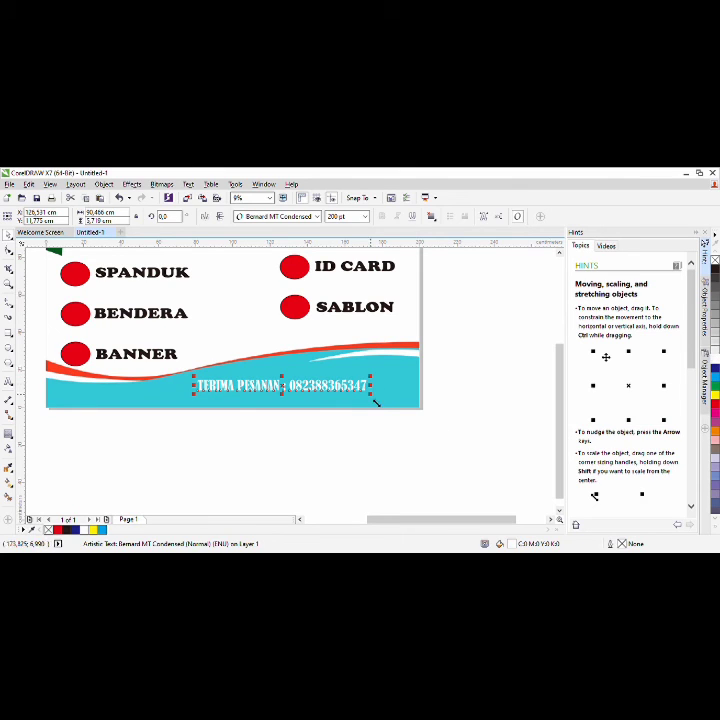
{"action": "left_click_drag", "start_coordinate": [374, 398], "coordinate": [421, 414]}
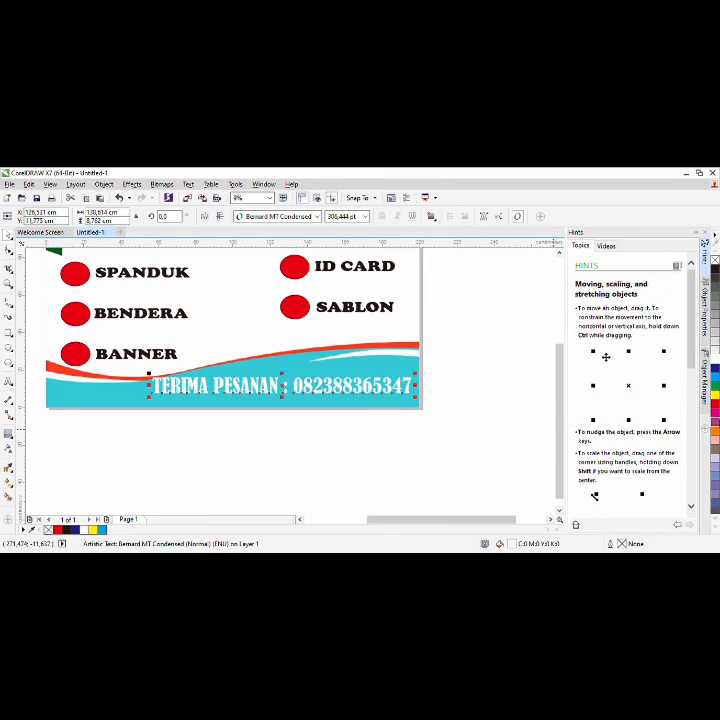
{"action": "left_click", "coordinate": [714, 406]}
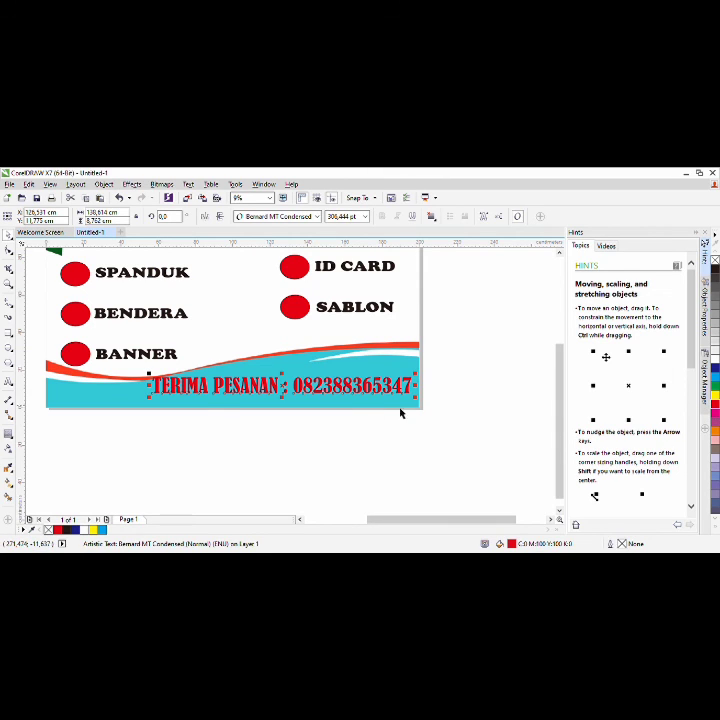
Rescale the red order line wider and taller, to about 334 pt, fitting the wave's right side.
{"action": "left_click_drag", "start_coordinate": [147, 377], "coordinate": [157, 382]}
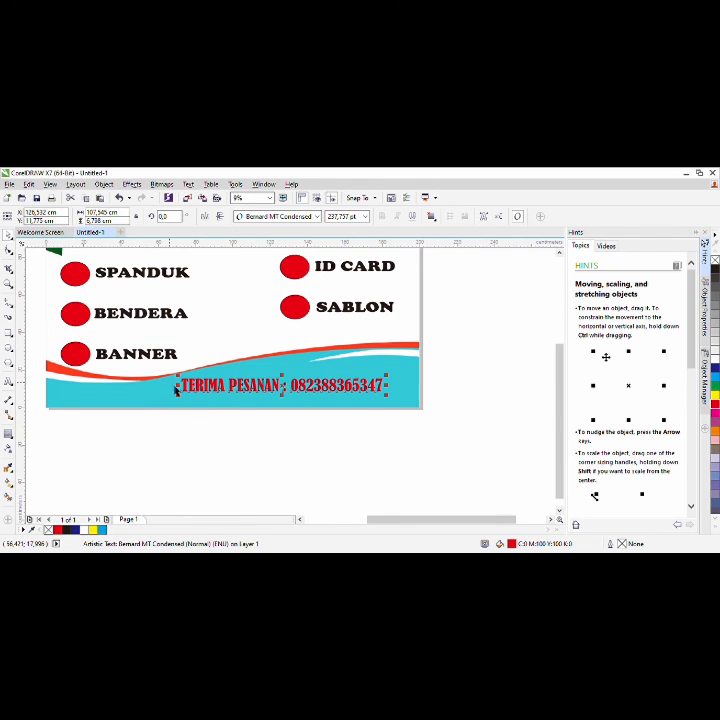
{"action": "left_click_drag", "start_coordinate": [393, 392], "coordinate": [426, 392]}
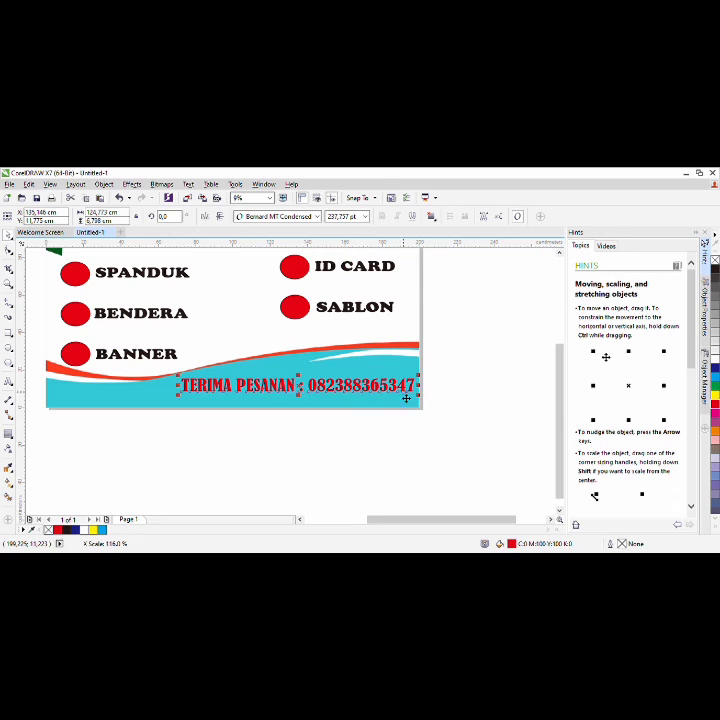
{"action": "mouse_move", "coordinate": [299, 376]}
{"action": "left_mouse_down"}
{"action": "mouse_move", "coordinate": [299, 368]}
{"action": "mouse_move", "coordinate": [299, 376]}
{"action": "left_mouse_up"}
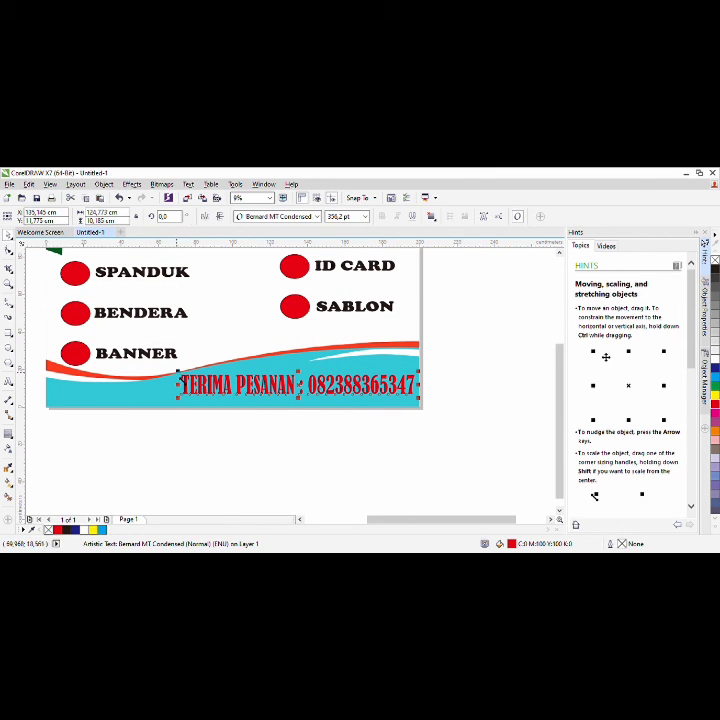
{"action": "left_click_drag", "start_coordinate": [180, 374], "coordinate": [193, 381]}
{"action": "scroll", "coordinate": [292, 426], "scroll_direction": "down", "scroll_amount": 3}
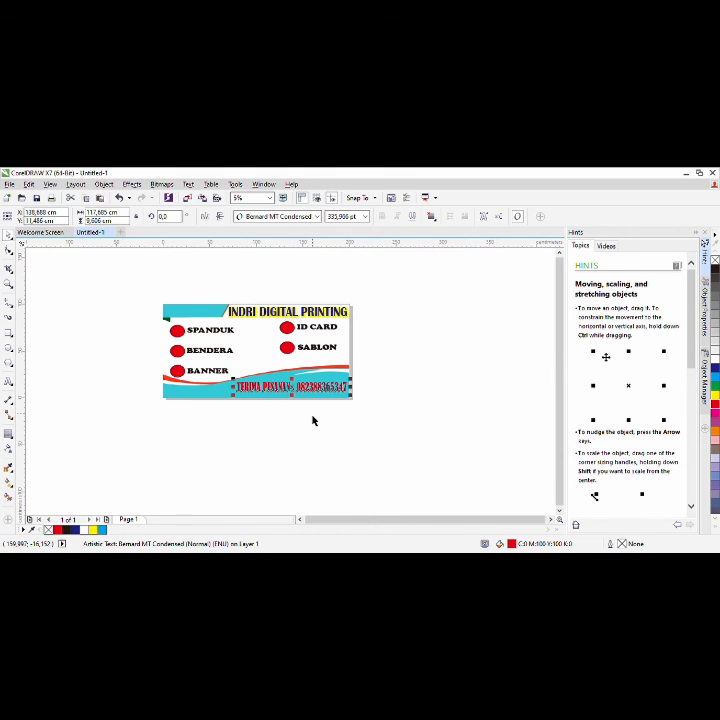
{"action": "left_click", "coordinate": [232, 443]}
{"action": "left_click_drag", "start_coordinate": [138, 270], "coordinate": [454, 458]}
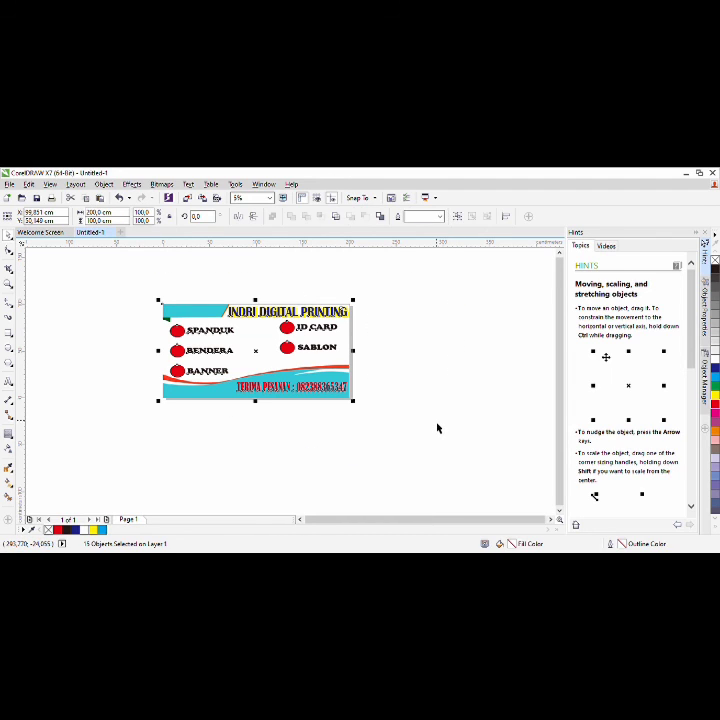
{"action": "left_click", "coordinate": [437, 428]}
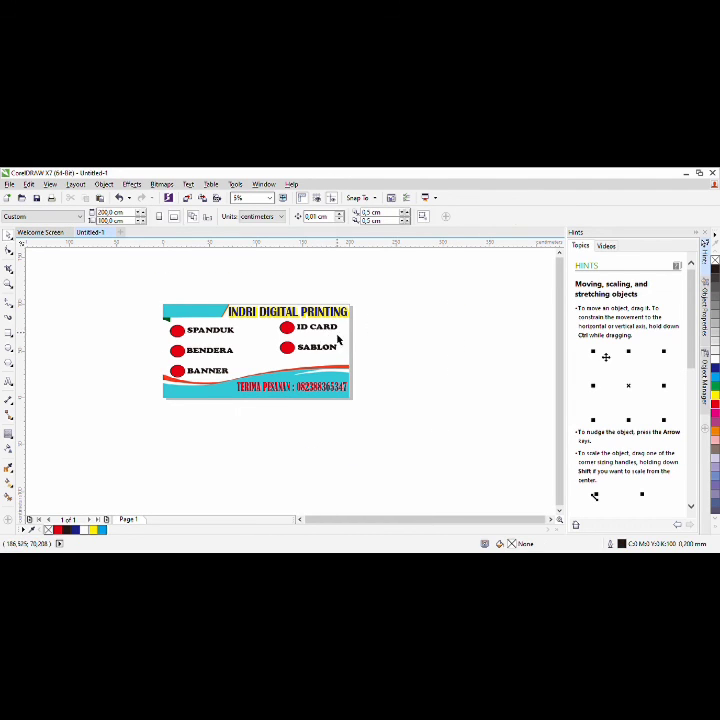